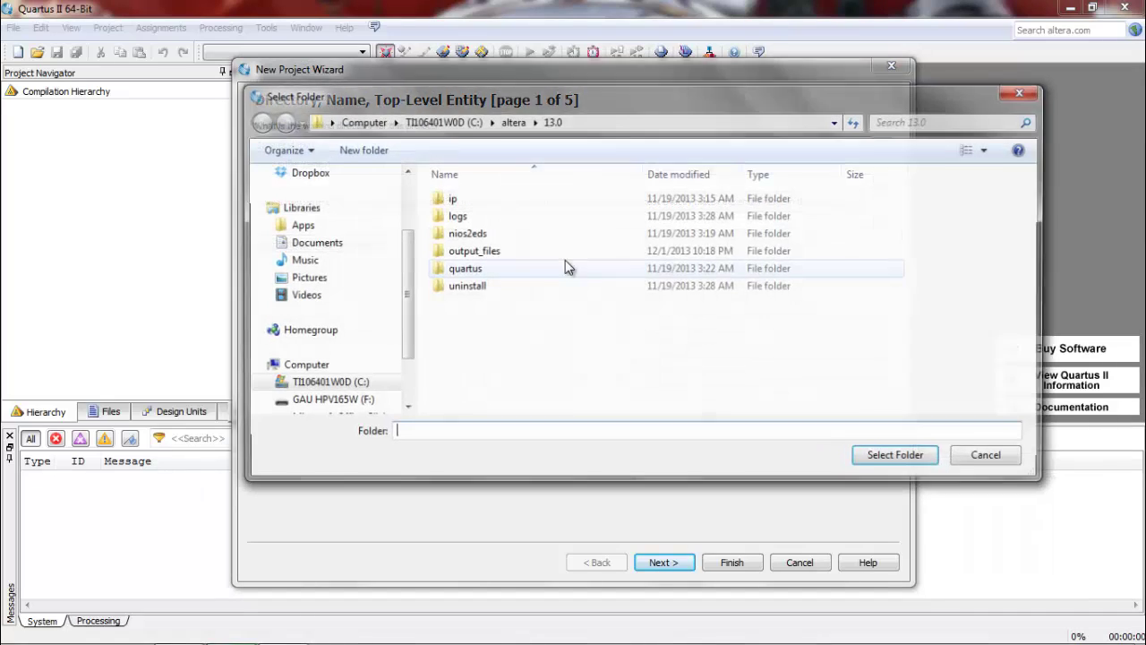
# Step: Set the project's working directory to the desktop folder whose name ends in "_software"
pyautogui.moveTo(408, 293); pyautogui.dragTo(407, 240)
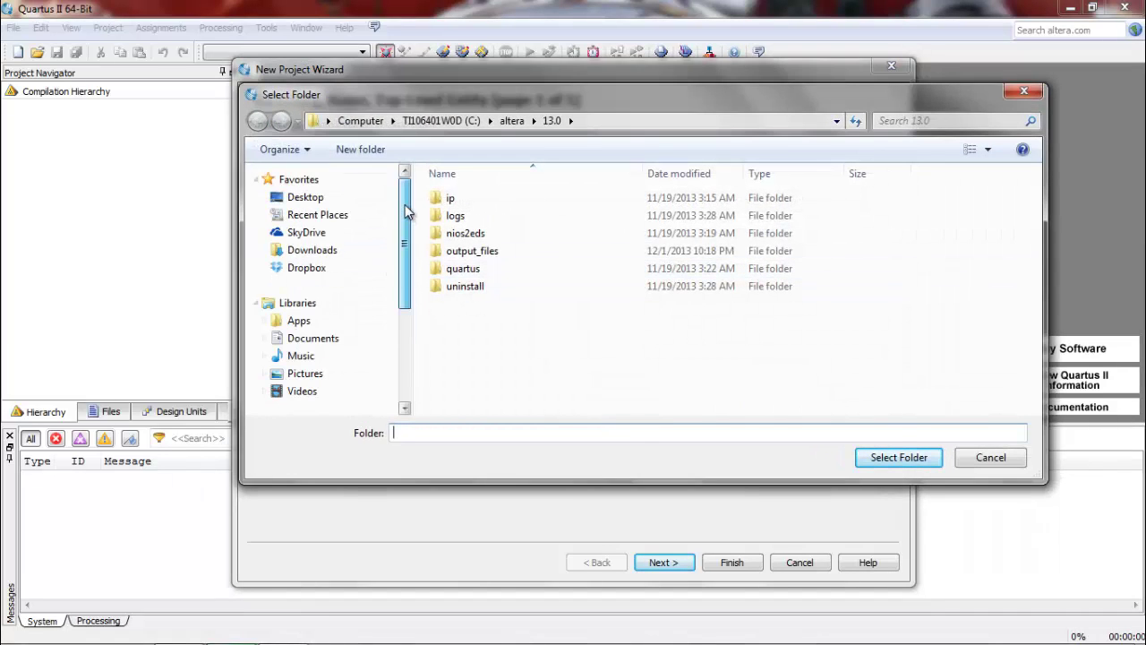
pyautogui.click(319, 202)
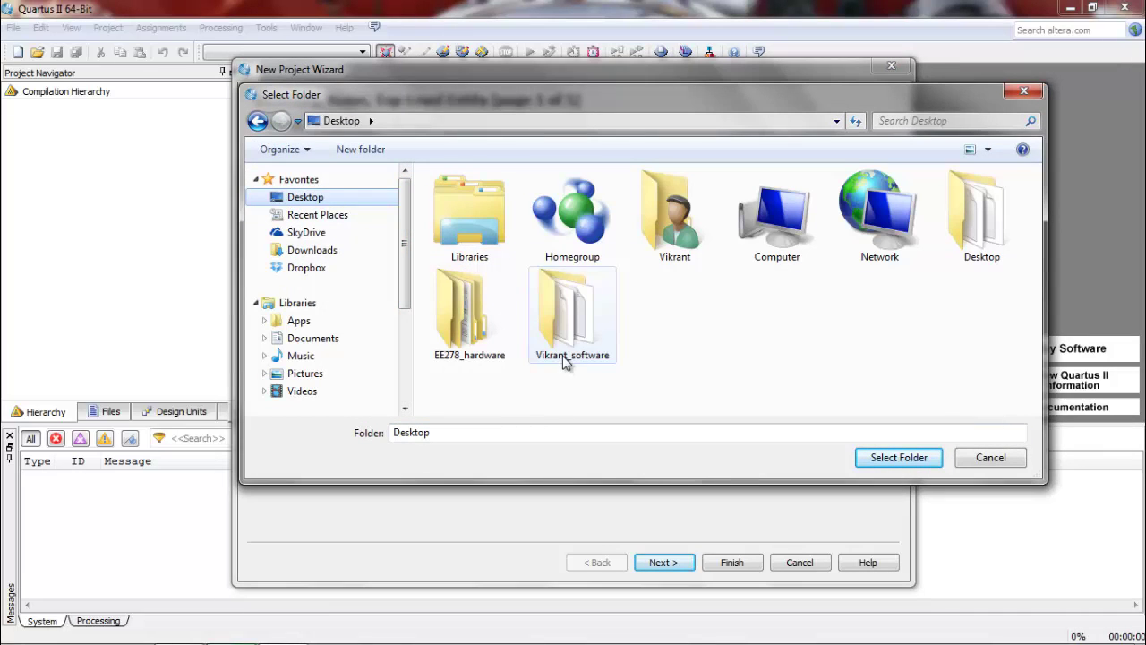
pyautogui.doubleClick(568, 291)
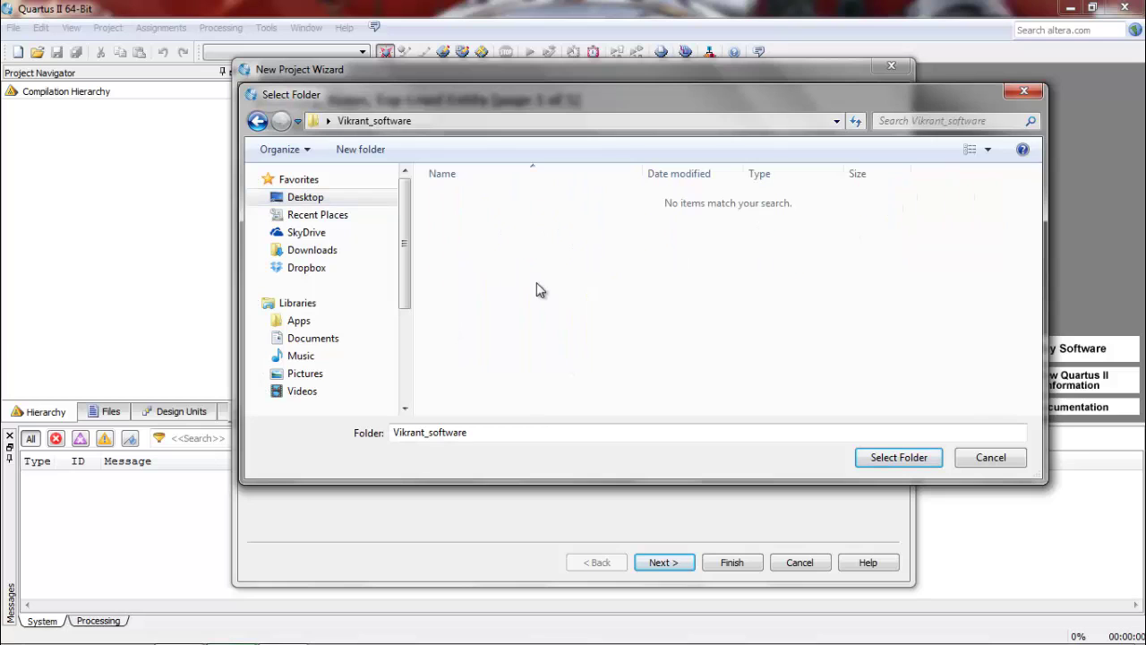
pyautogui.click(897, 462)
# Step: Name the project with the owner's first name plus "_fir_soft", and the top-level entity with the same first name plus "_qsys_soft"
pyautogui.click(453, 182)
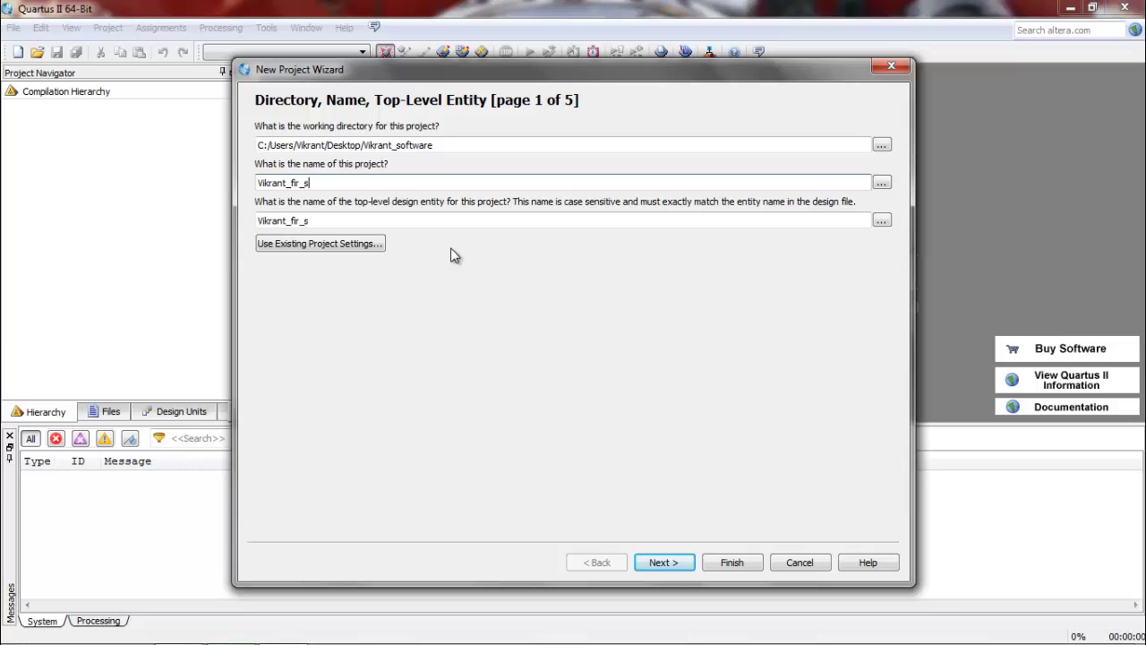
pyautogui.click(298, 225)
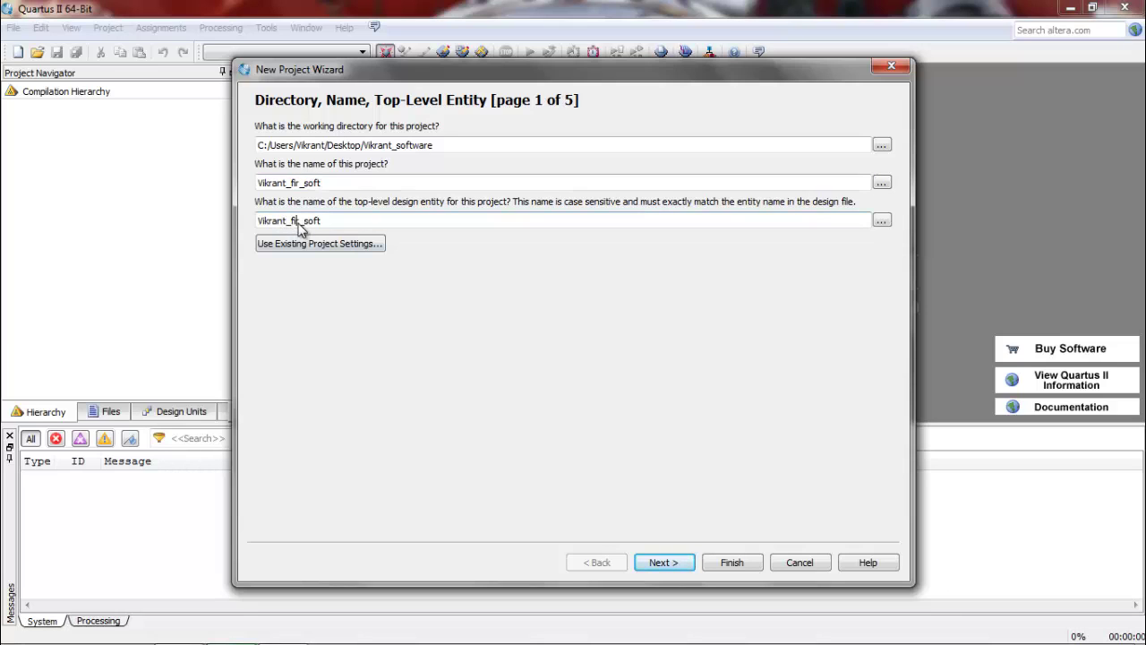
pyautogui.moveTo(301, 224); pyautogui.dragTo(291, 224)
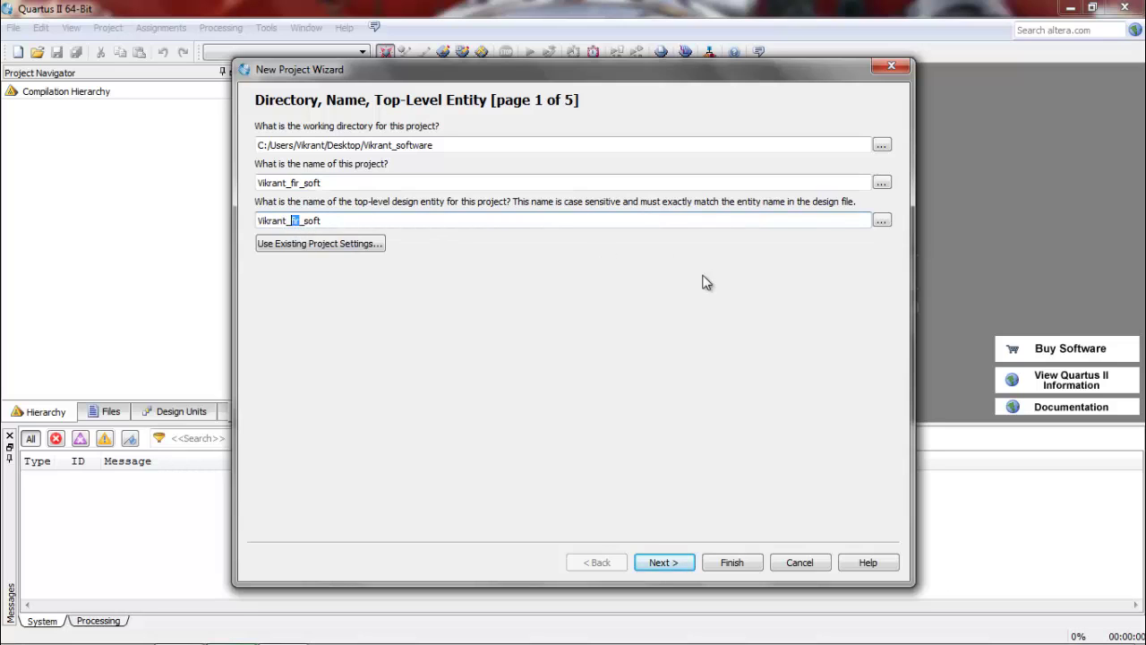
pyautogui.write('qsys')
pyautogui.click(663, 561)
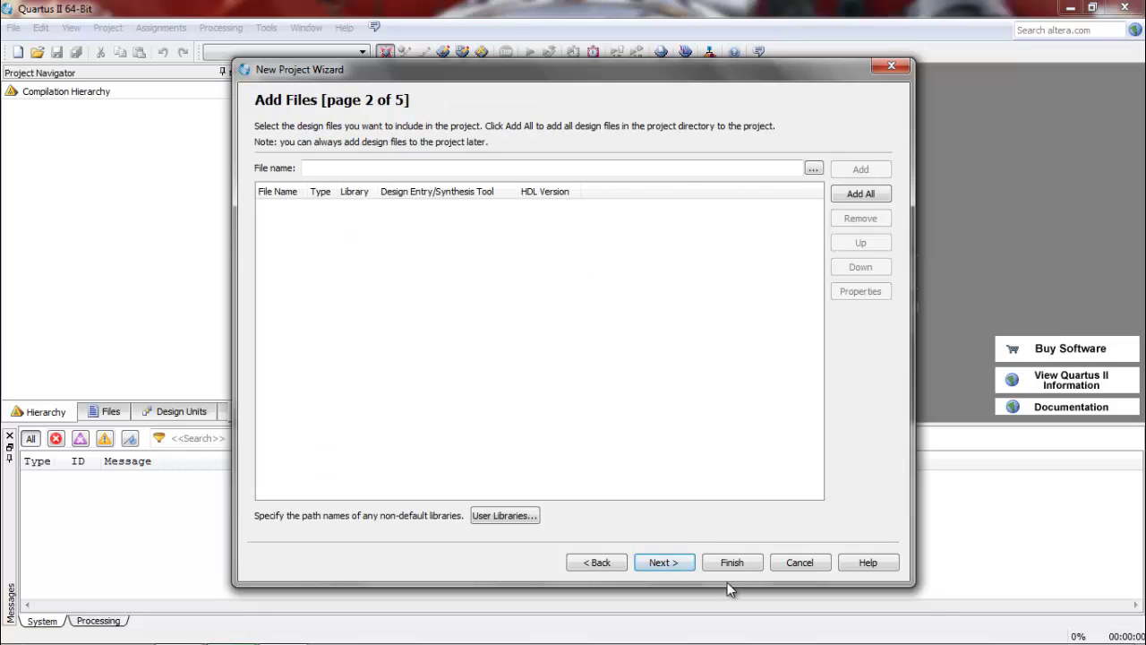
# Step: Skip adding design files and target the Cyclone II device EP2C20F484C7, filtering by pin count 484 and speed grade 7
pyautogui.click(688, 560)
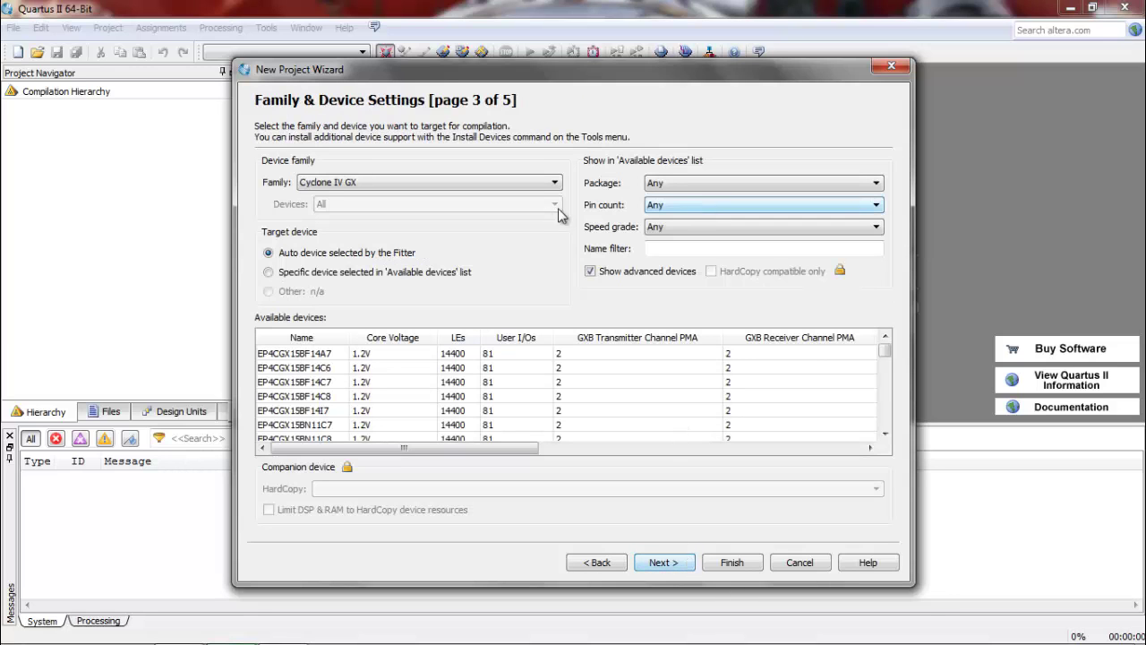
pyautogui.click(545, 184)
pyautogui.click(340, 198)
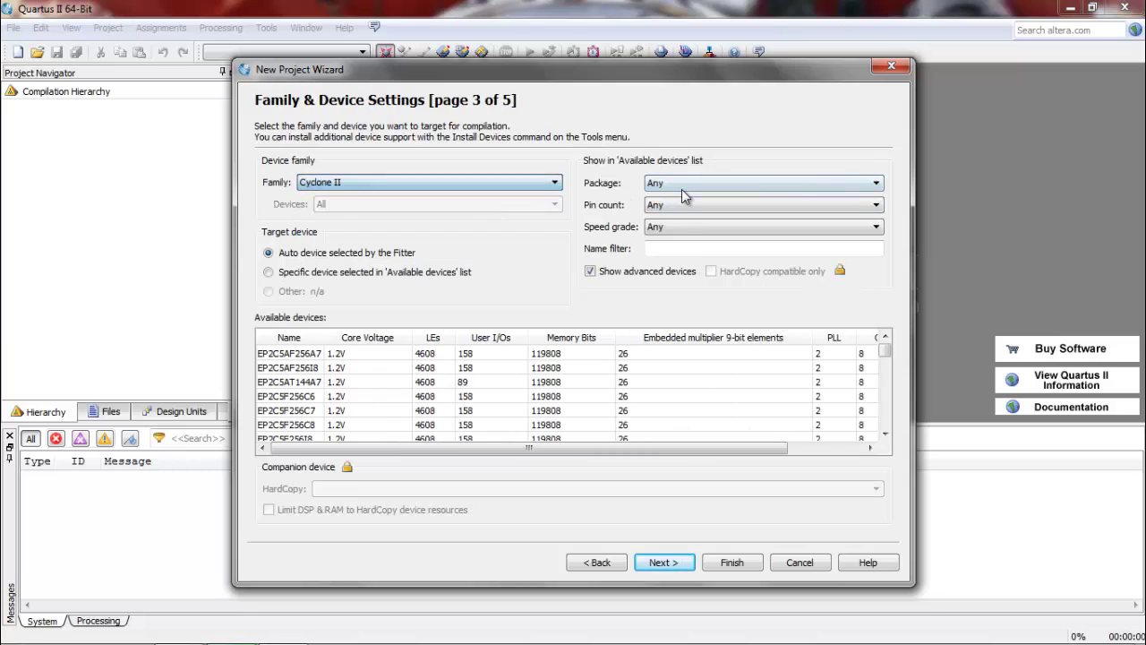
pyautogui.click(682, 205)
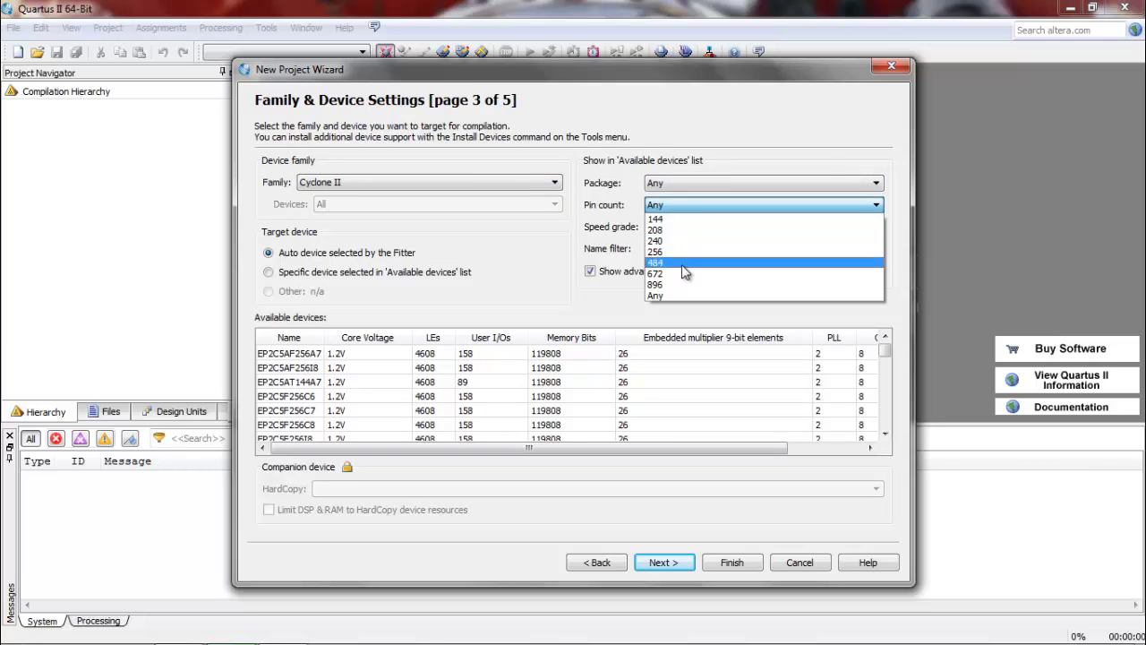
pyautogui.click(681, 261)
pyautogui.click(679, 228)
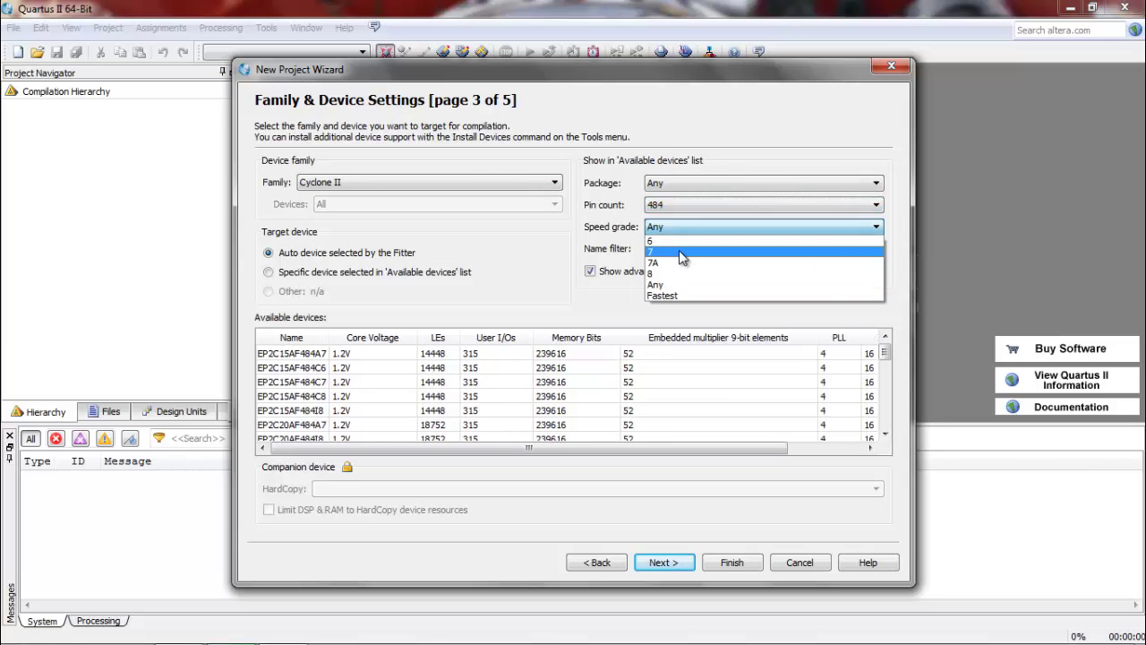
pyautogui.click(678, 252)
pyautogui.click(296, 368)
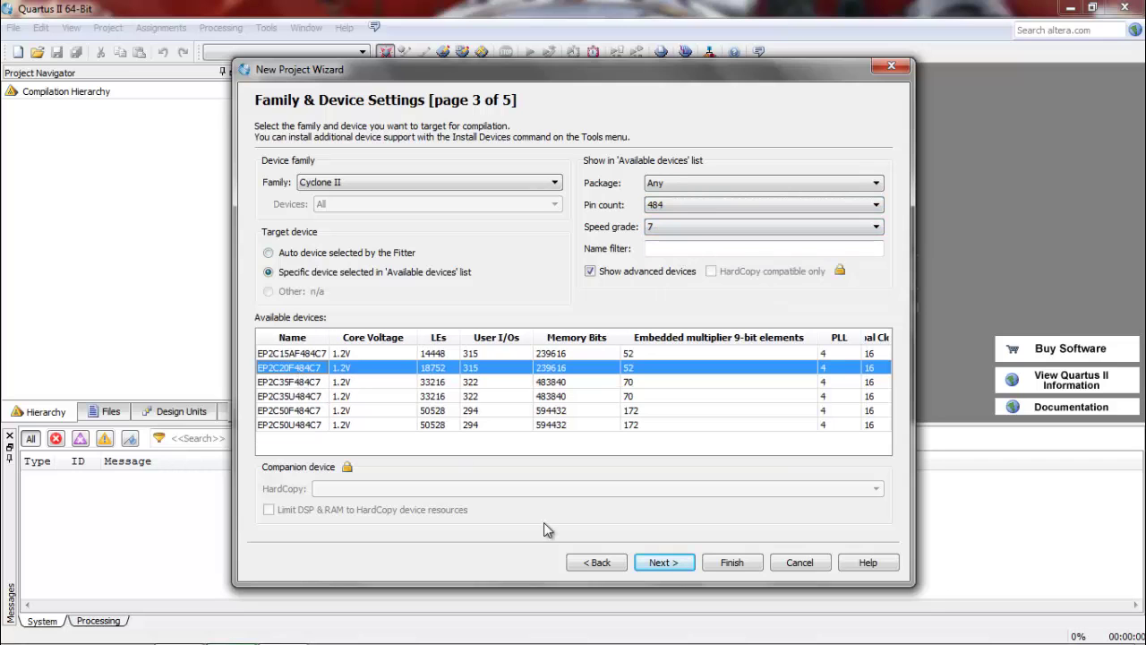
pyautogui.click(661, 566)
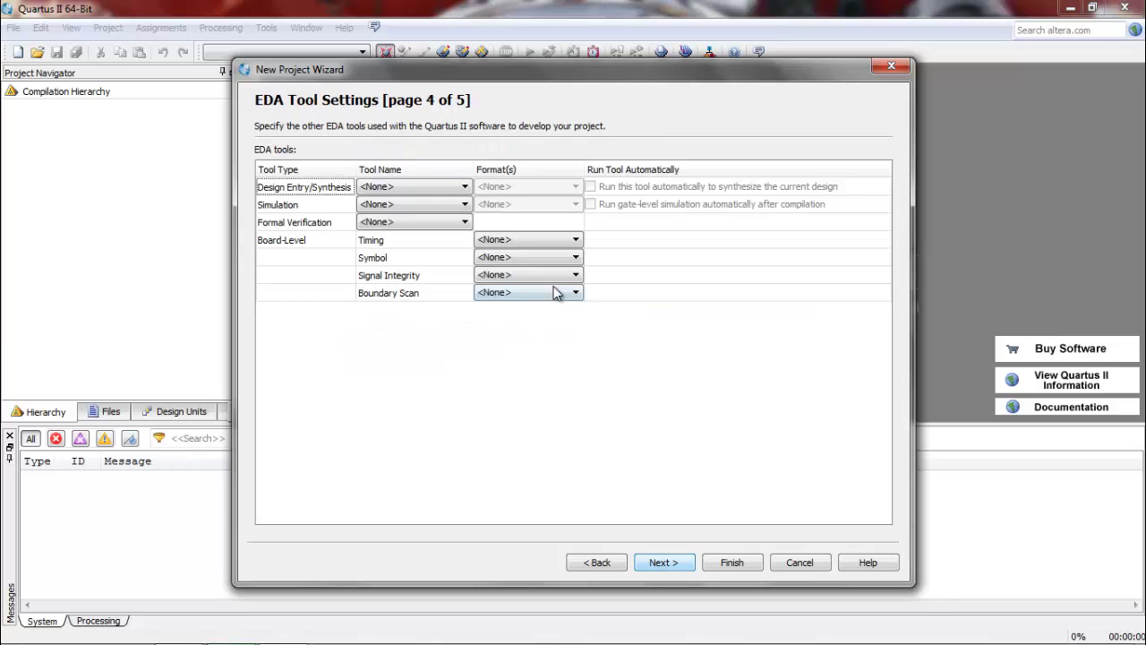
# Step: Choose ModelSim with Verilog HDL as the simulation tool and finish creating the project
pyautogui.click(418, 207)
pyautogui.click(413, 247)
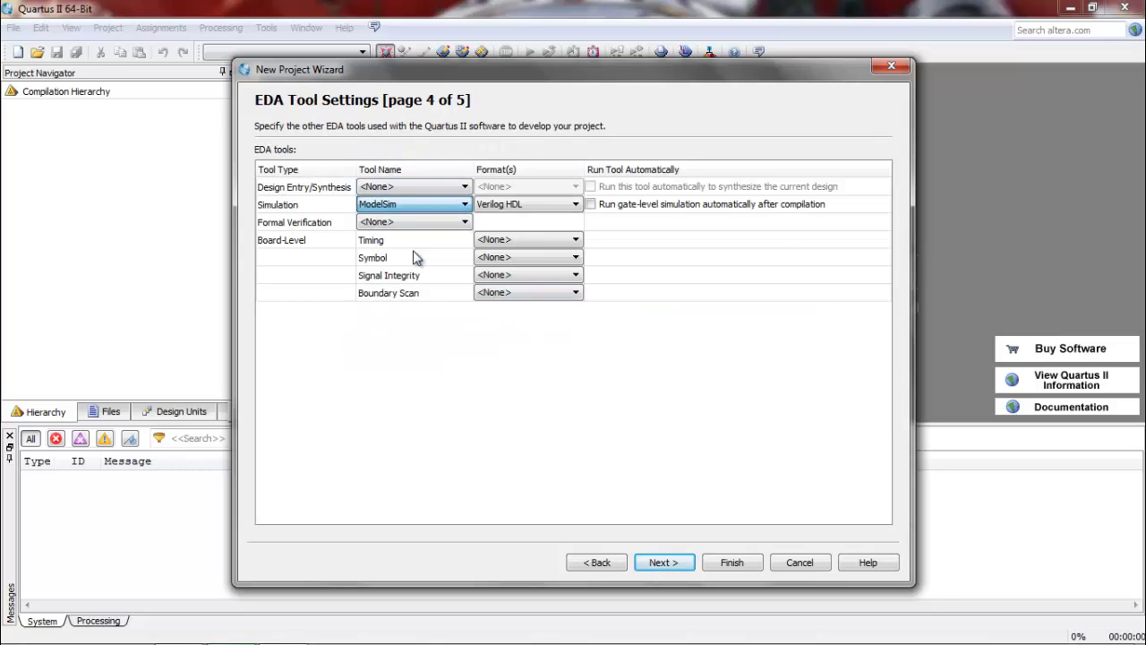
pyautogui.click(663, 563)
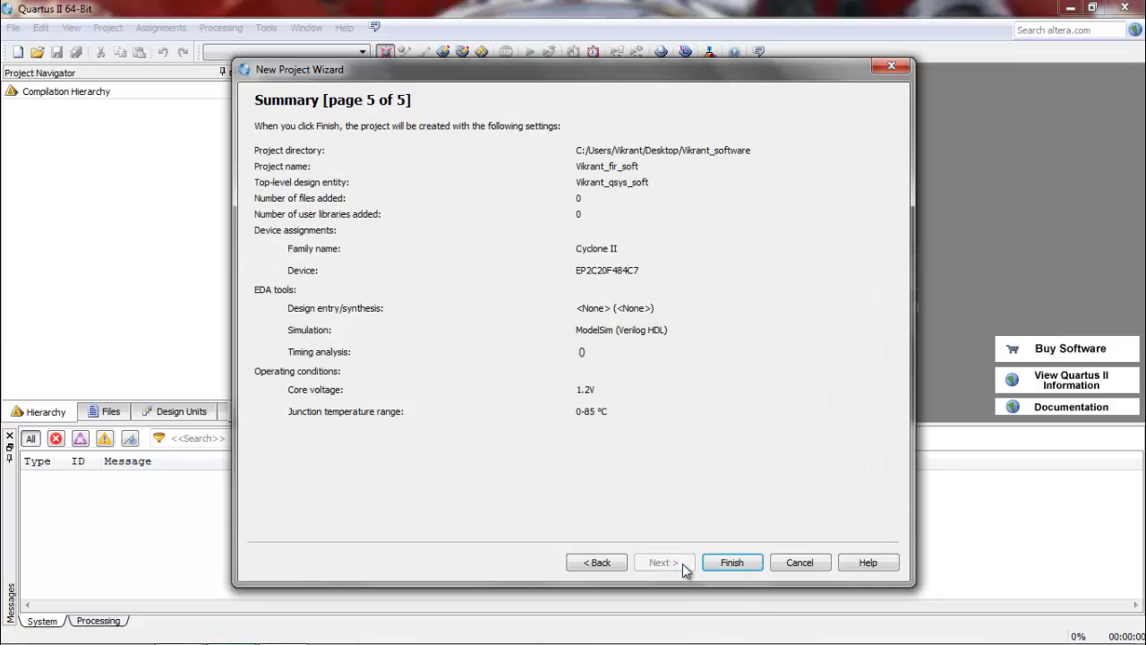
pyautogui.click(731, 562)
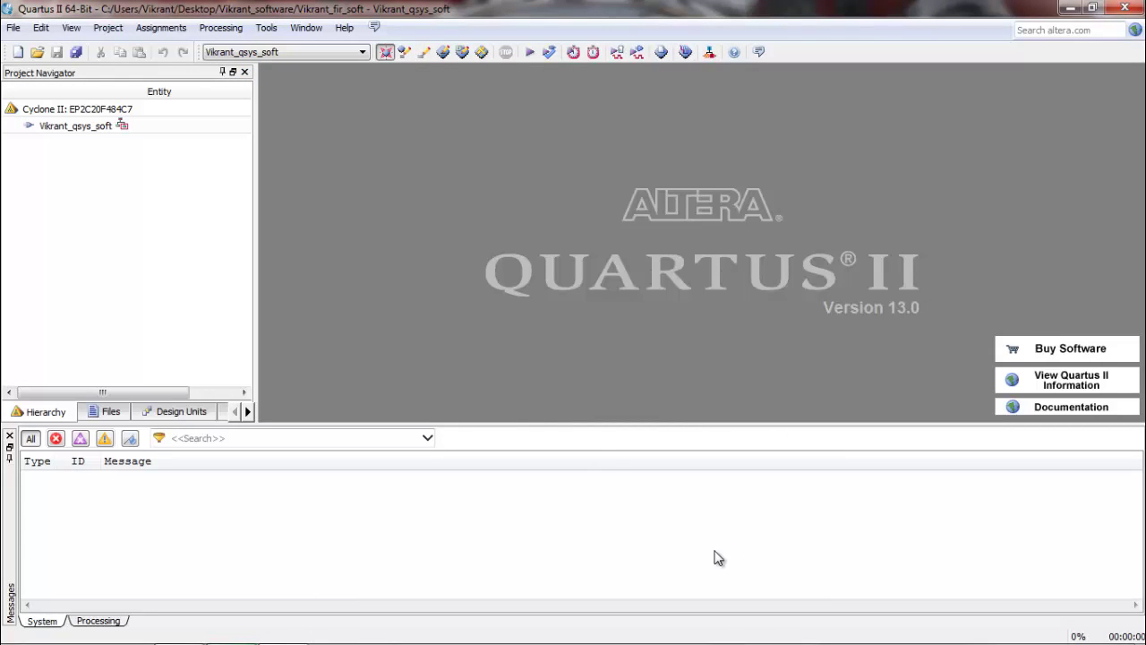
# Step: Open Qsys and add a Nios II Processor that uses the Nios II/e core
pyautogui.click(266, 27)
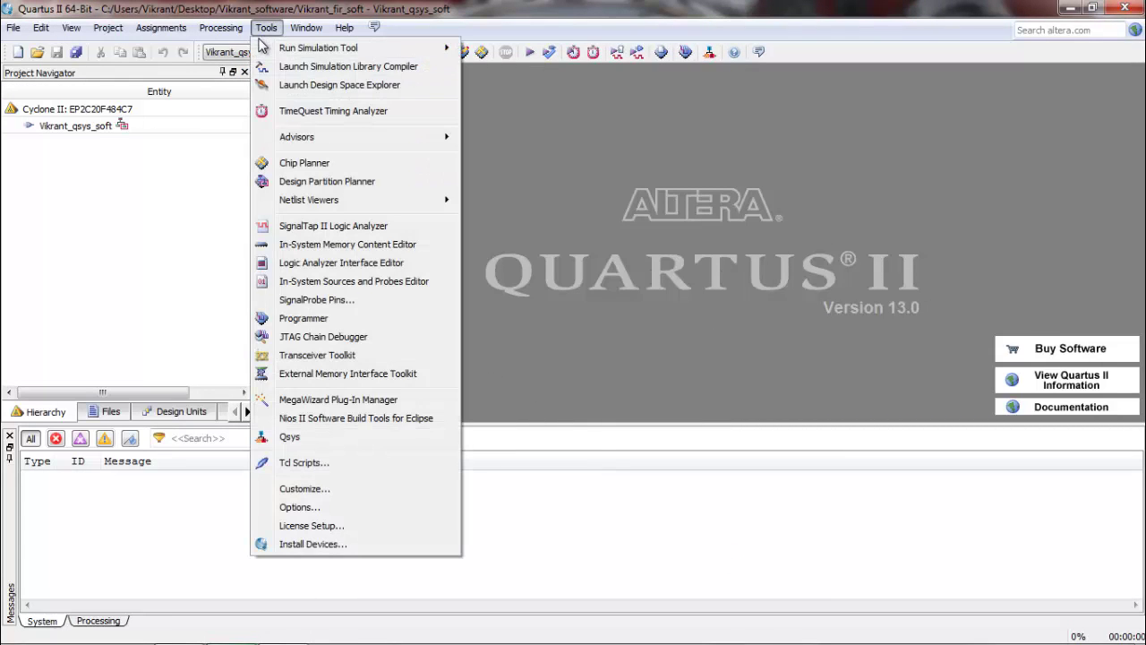
pyautogui.click(273, 437)
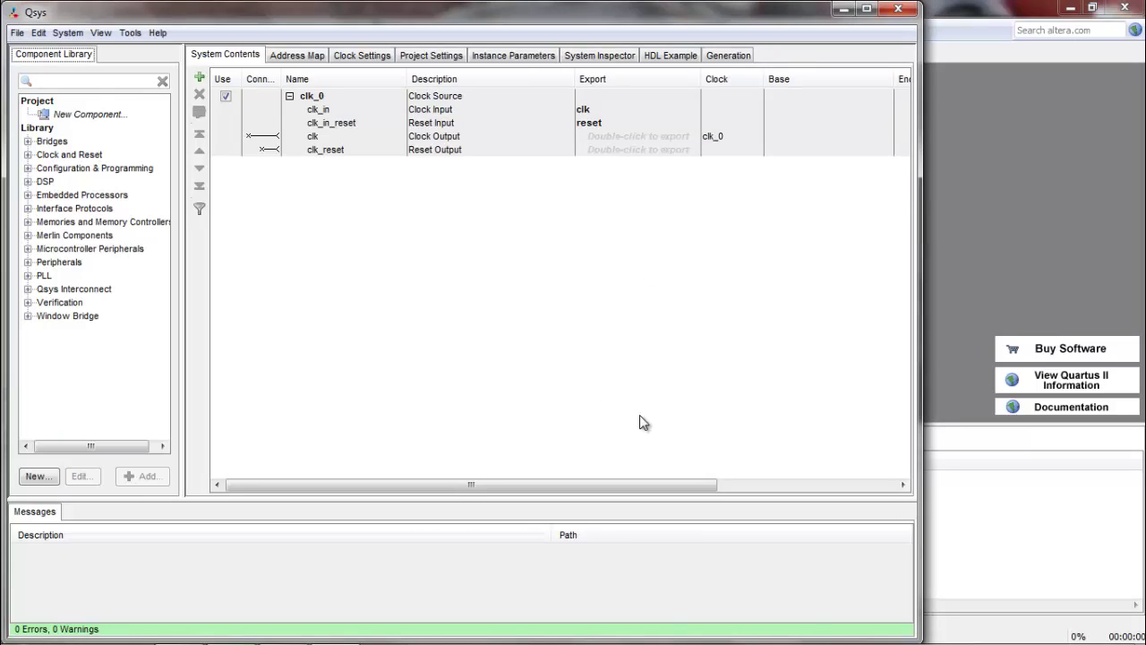
pyautogui.click(84, 79)
pyautogui.write('nios')
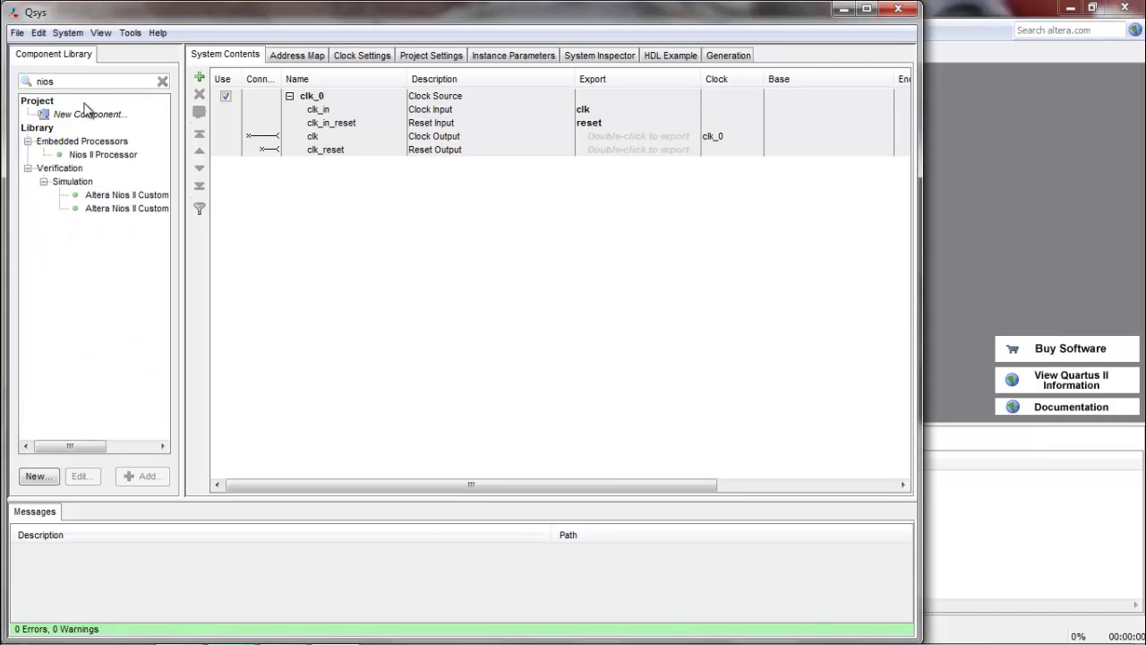
pyautogui.doubleClick(98, 155)
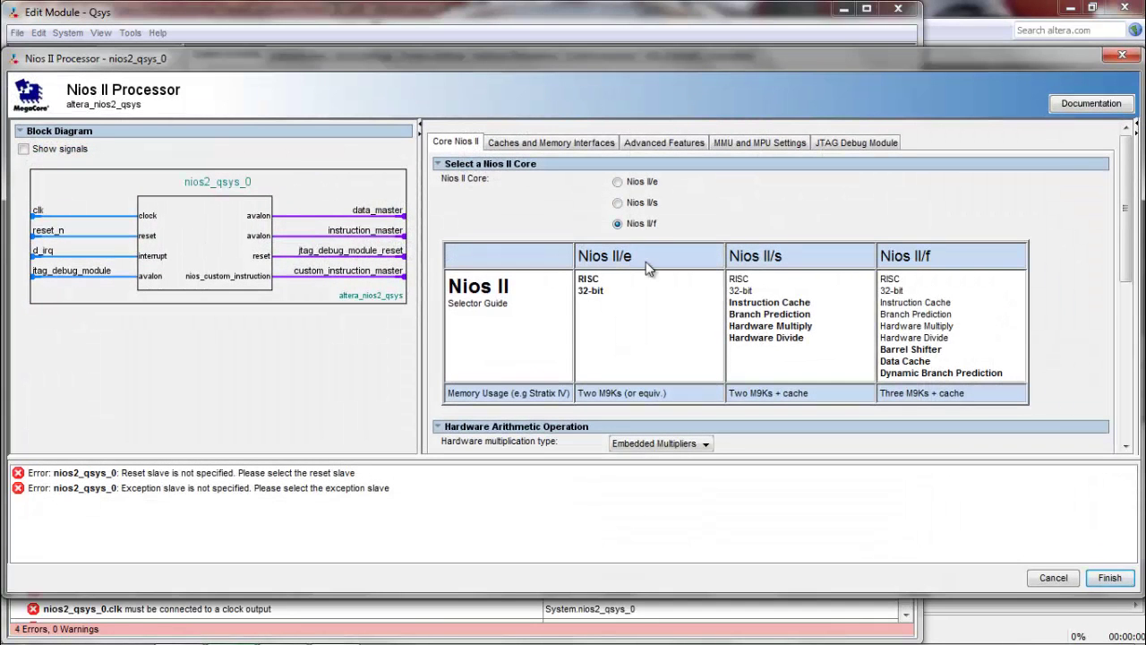
pyautogui.click(642, 183)
pyautogui.click(1109, 578)
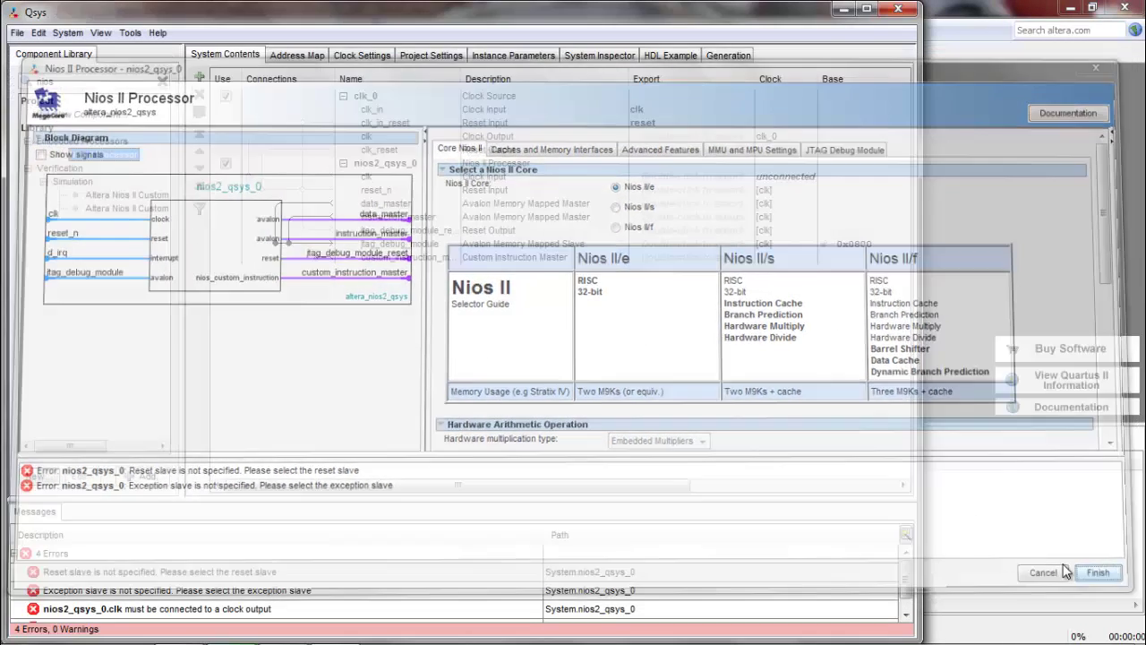
# Step: Add an On-Chip Memory (RAM or ROM) component with a total memory size of 8192 bytes
pyautogui.doubleClick(85, 81)
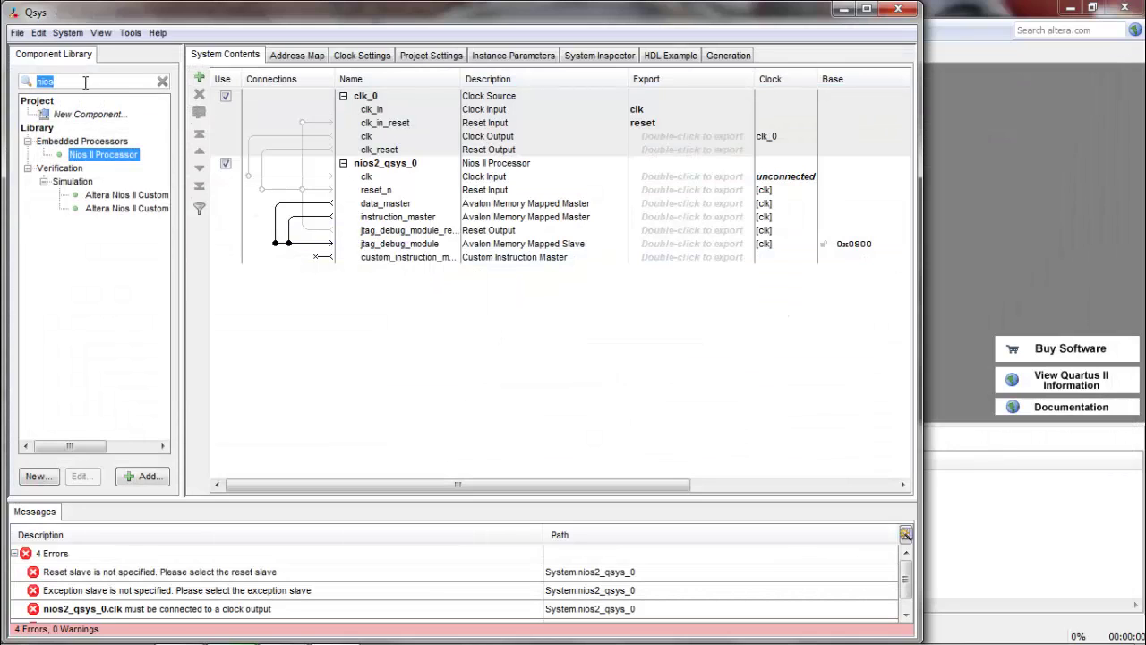
pyautogui.write('onchip')
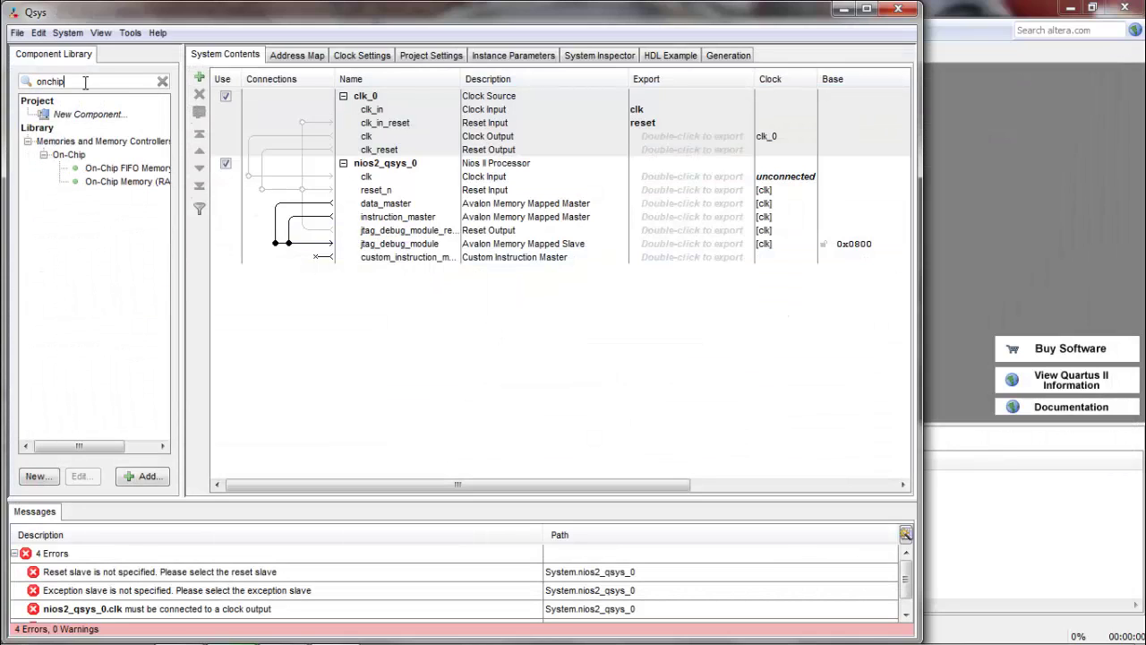
pyautogui.doubleClick(138, 182)
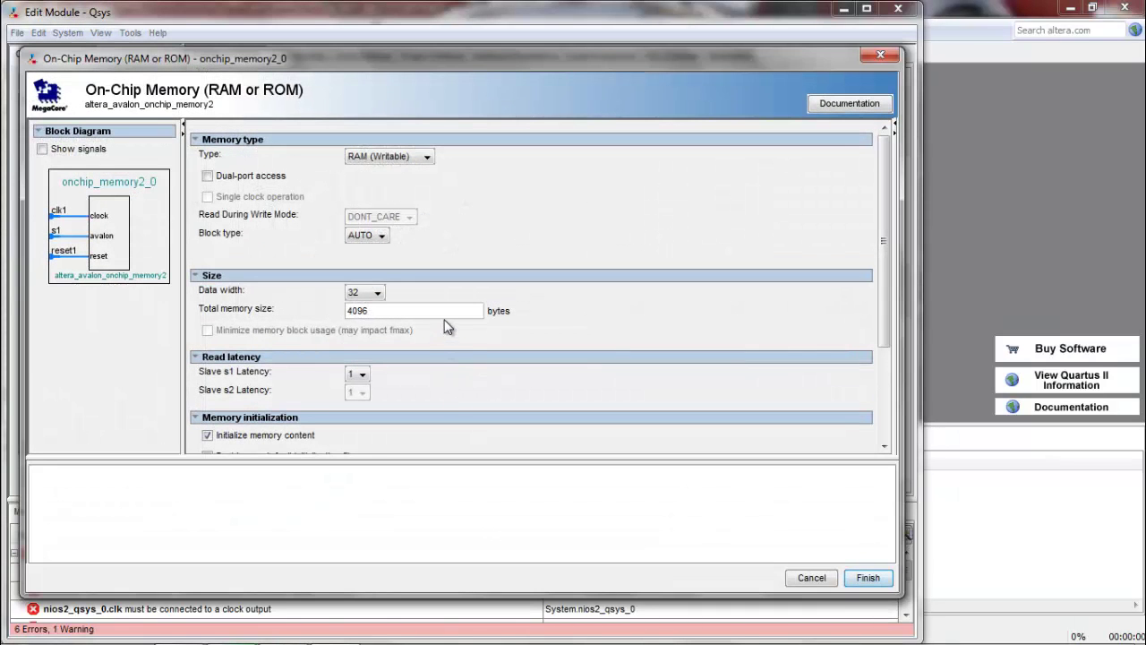
pyautogui.doubleClick(445, 311)
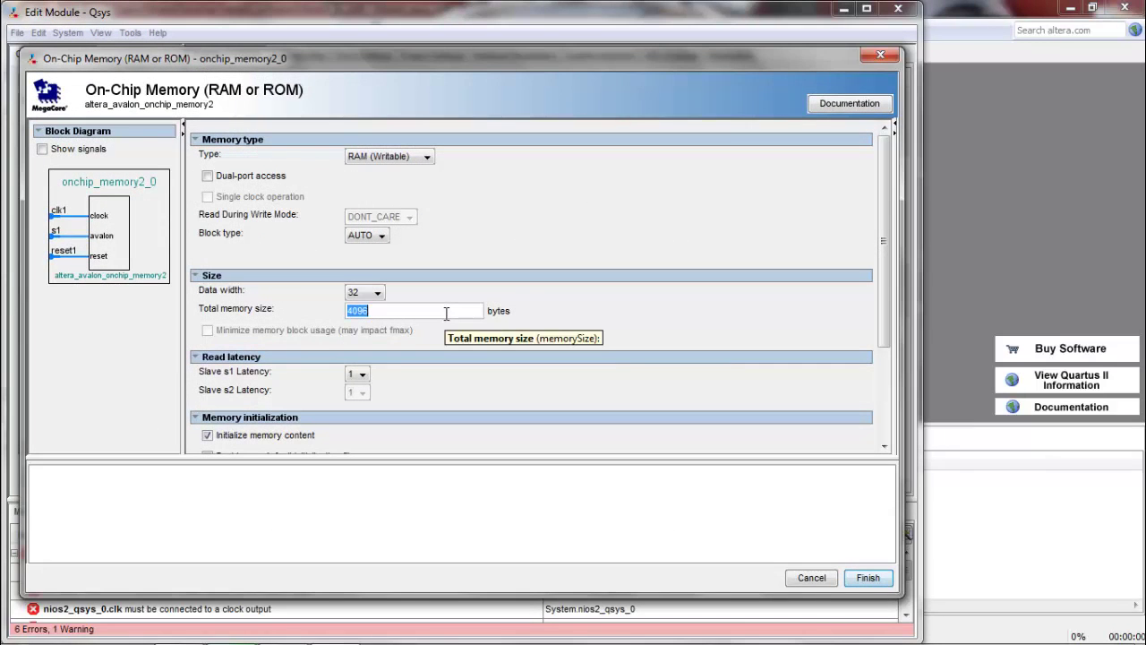
pyautogui.write('8192')
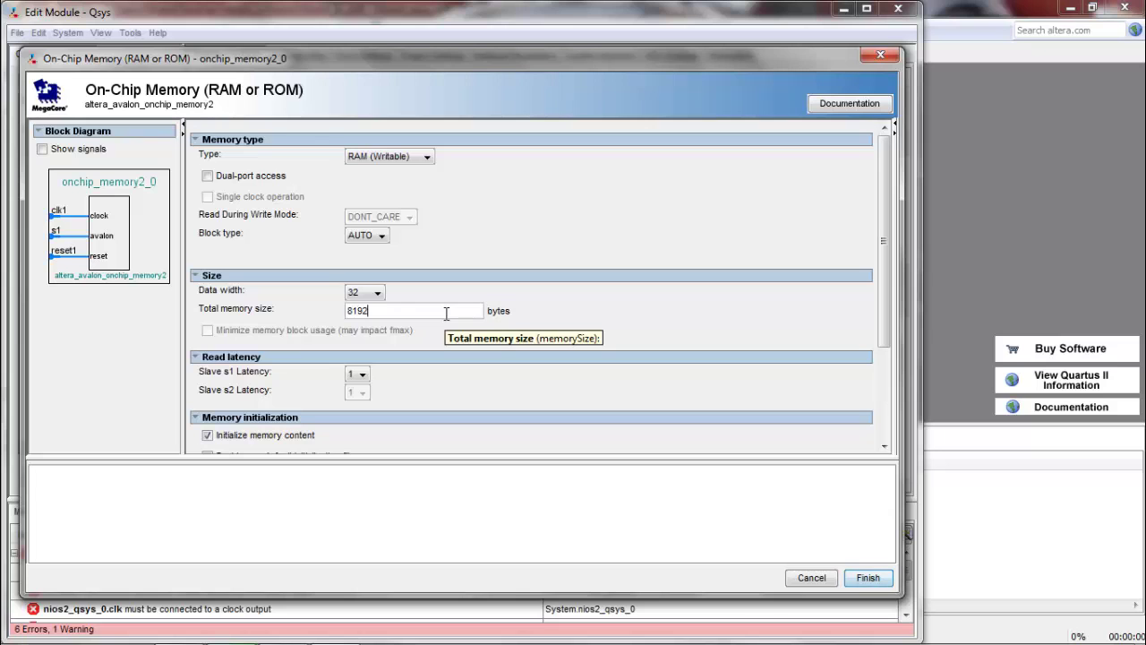
pyautogui.click(867, 577)
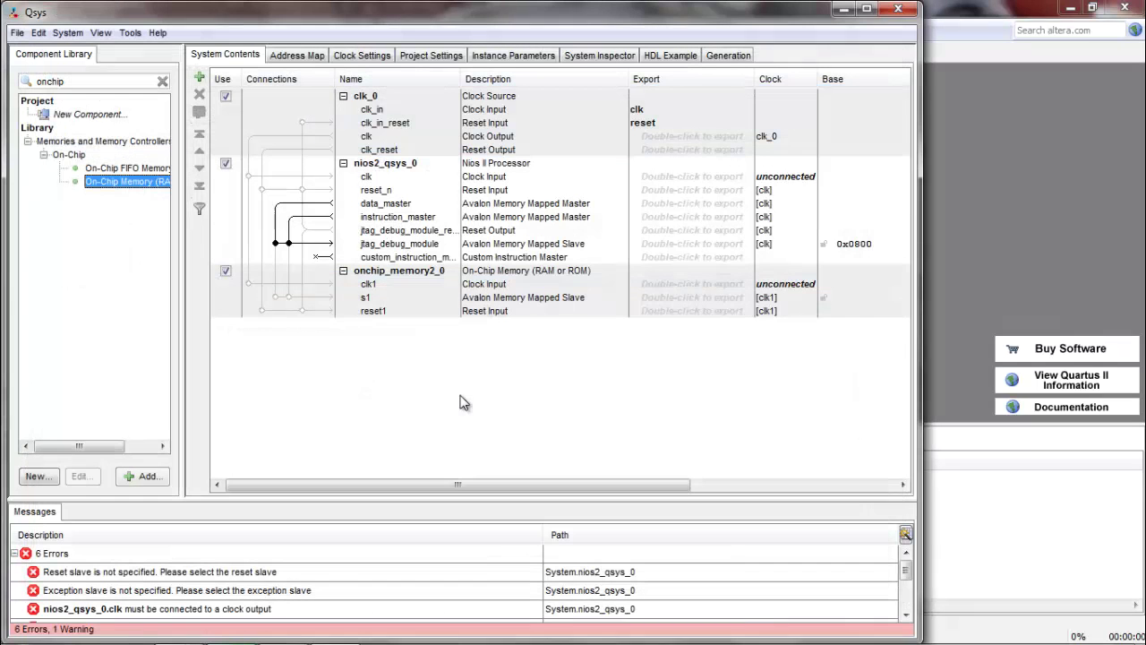
# Step: Add a JTAG UART component to the system with its default settings
pyautogui.doubleClick(67, 82)
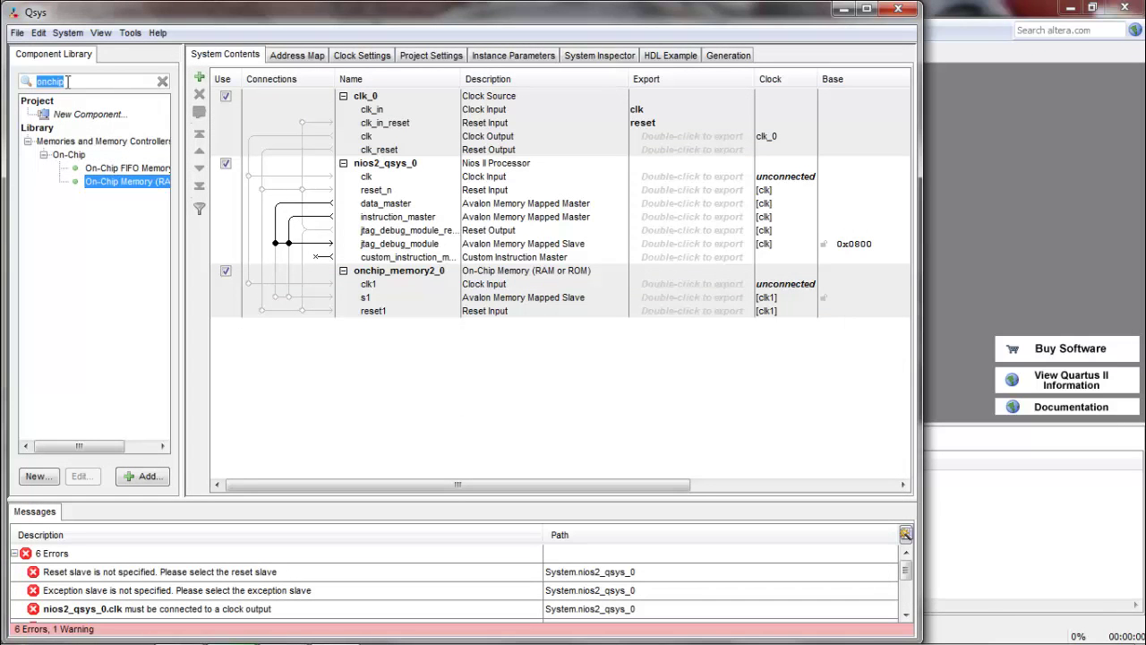
pyautogui.write('jtag')
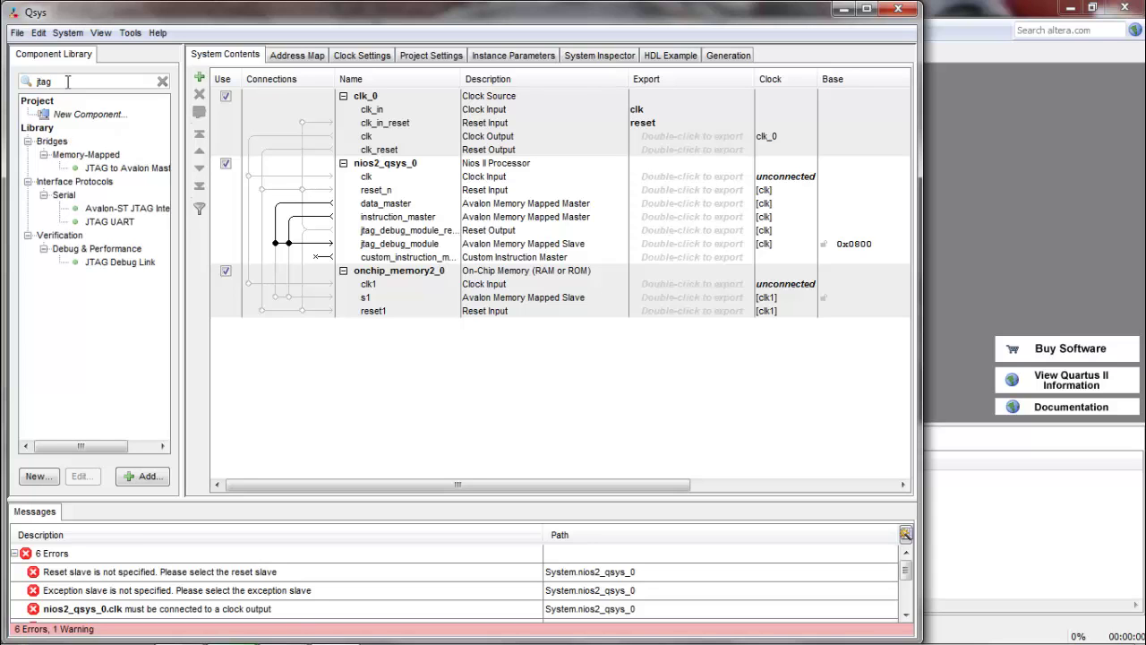
pyautogui.doubleClick(130, 226)
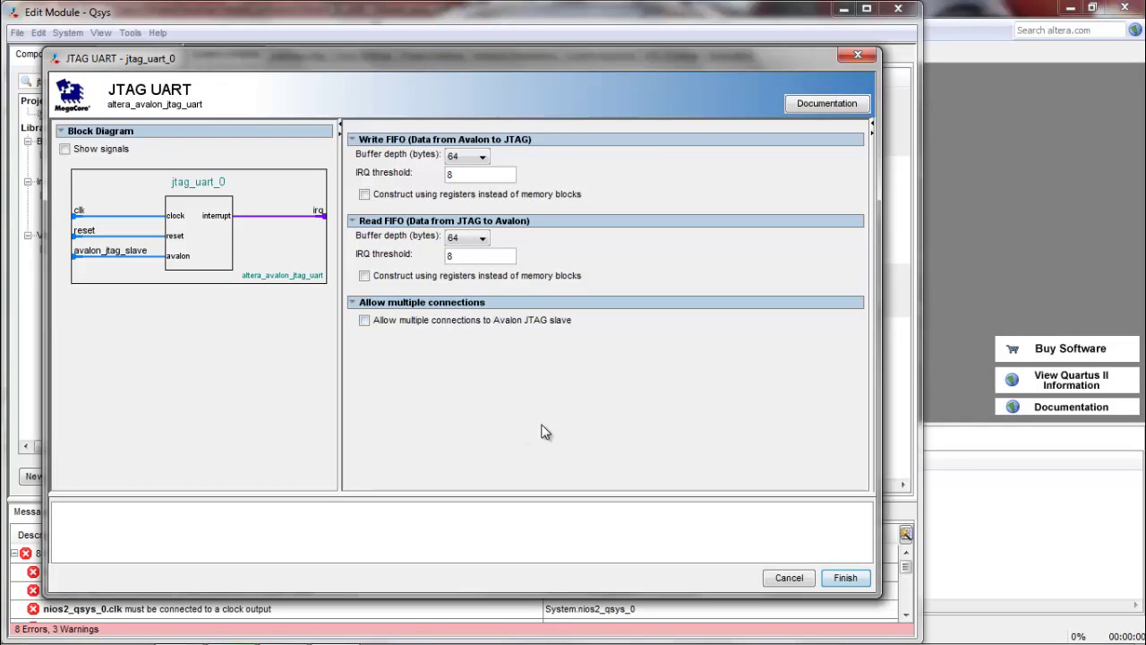
pyautogui.click(845, 577)
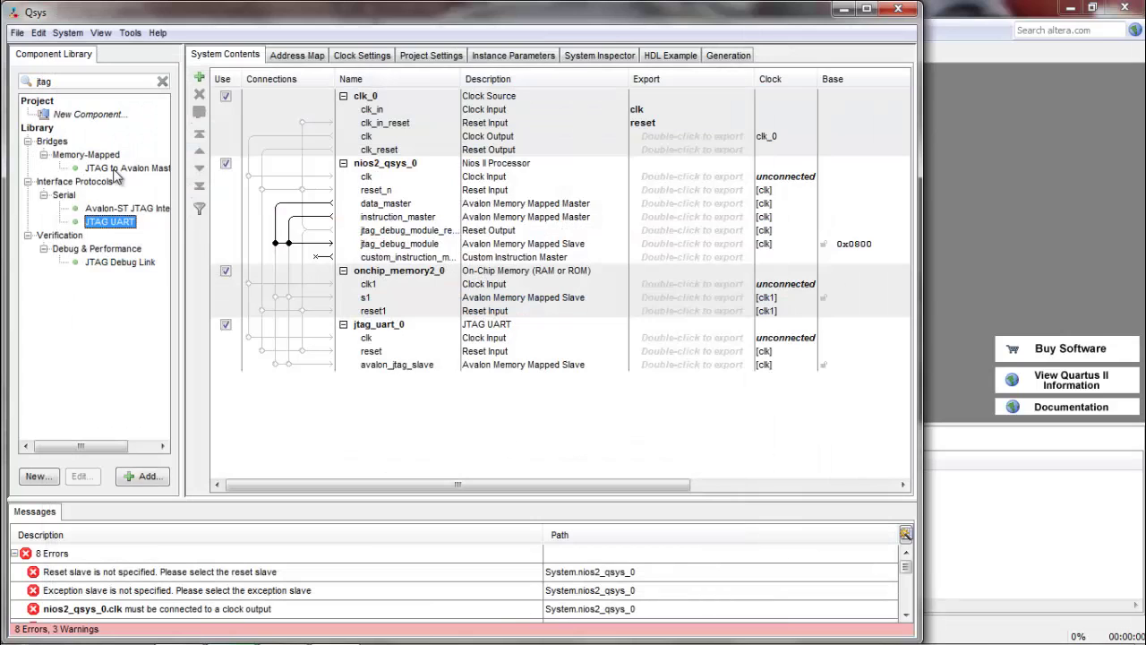
# Step: Add a Performance Counter Unit with its default settings to the system
pyautogui.doubleClick(92, 82)
pyautogui.write('performanc')
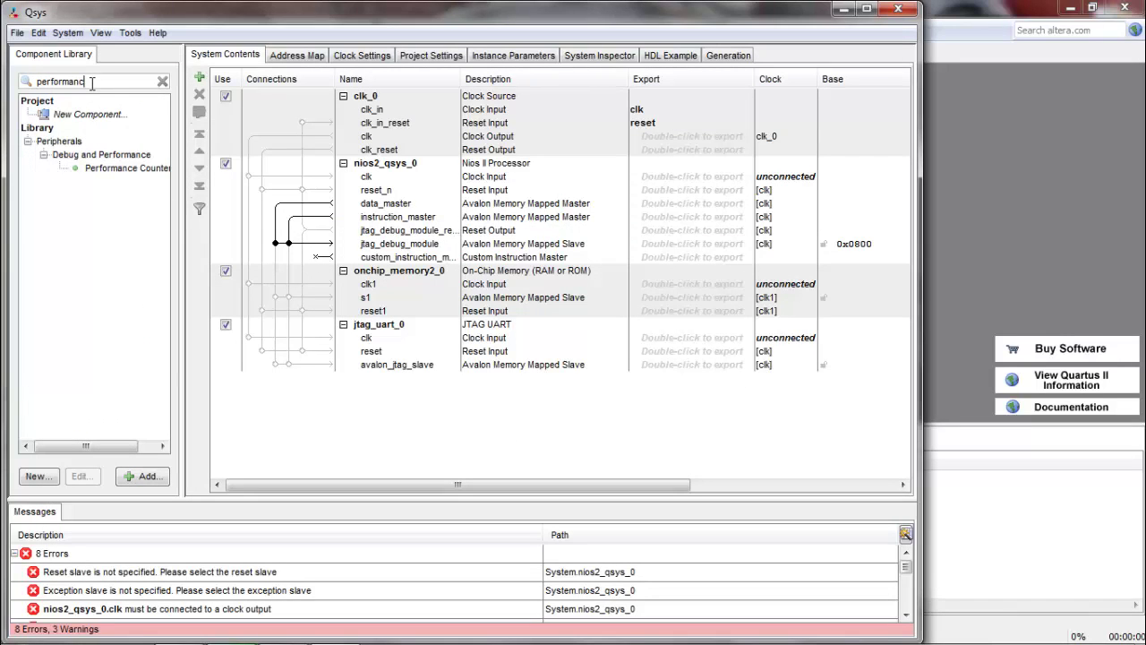
pyautogui.doubleClick(120, 168)
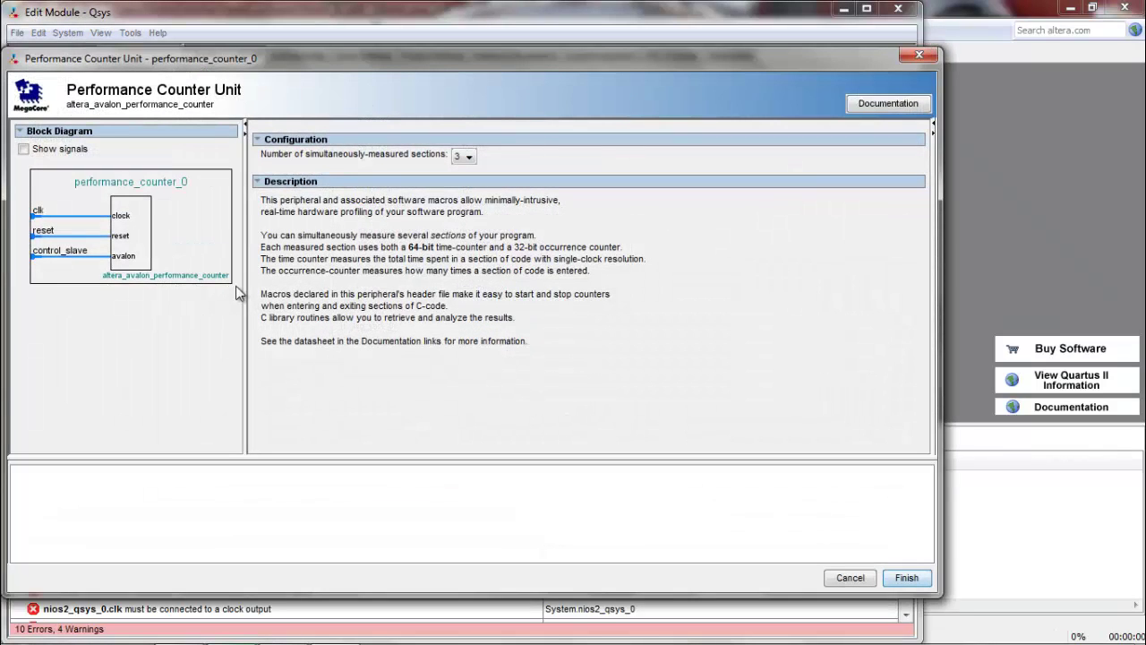
pyautogui.click(905, 578)
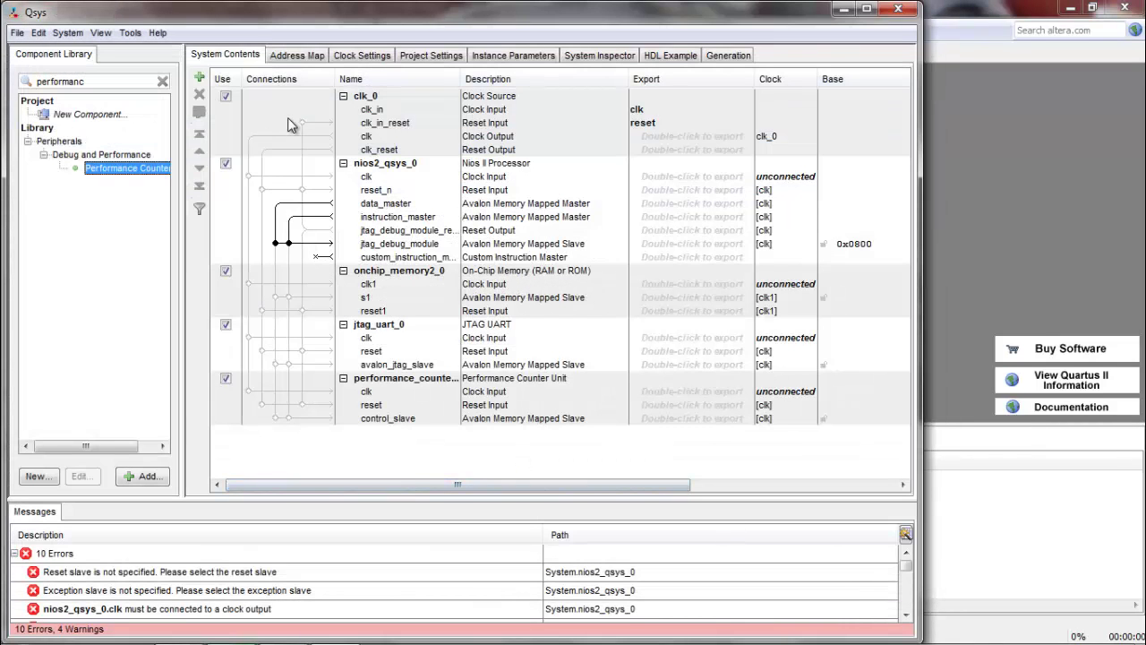
# Step: Connect the processor's jtag_debug_module_reset to clk_in_reset, and the clk_0 clock output to the processor, on-chip memory, JTAG UART and performance counter clocks
pyautogui.click(301, 123)
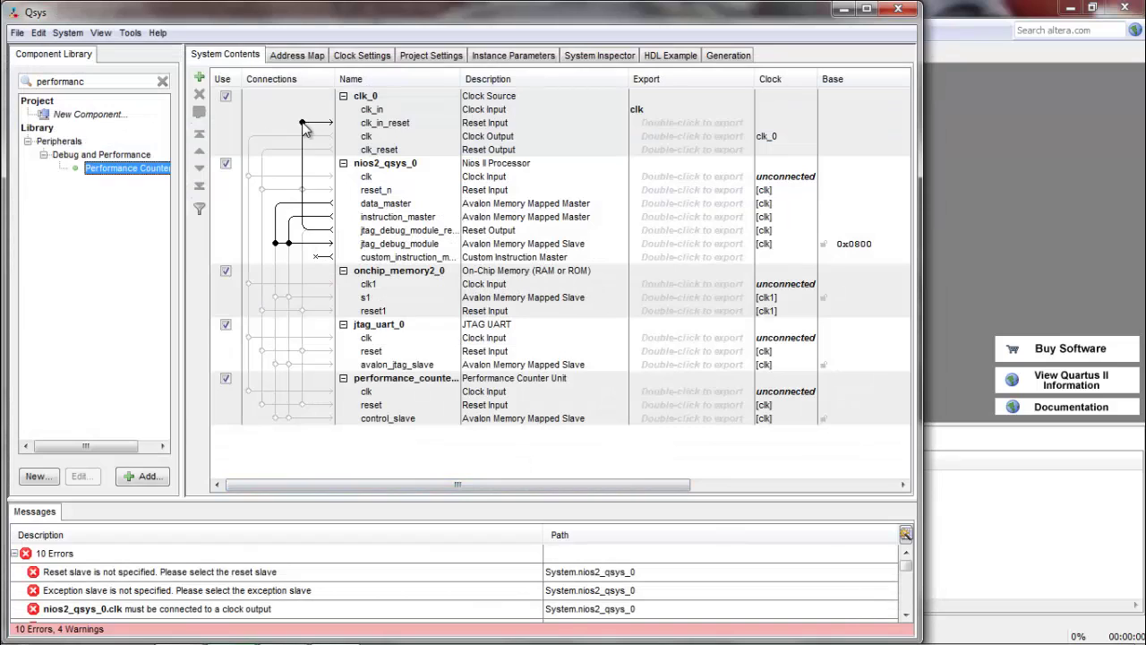
pyautogui.click(249, 176)
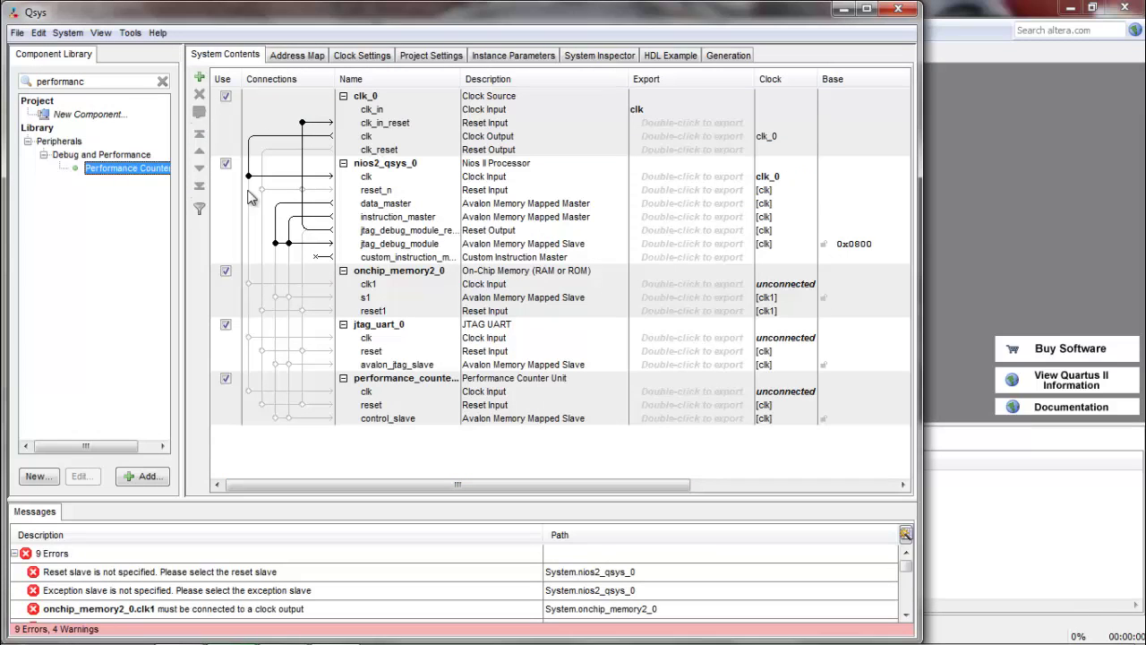
pyautogui.click(249, 284)
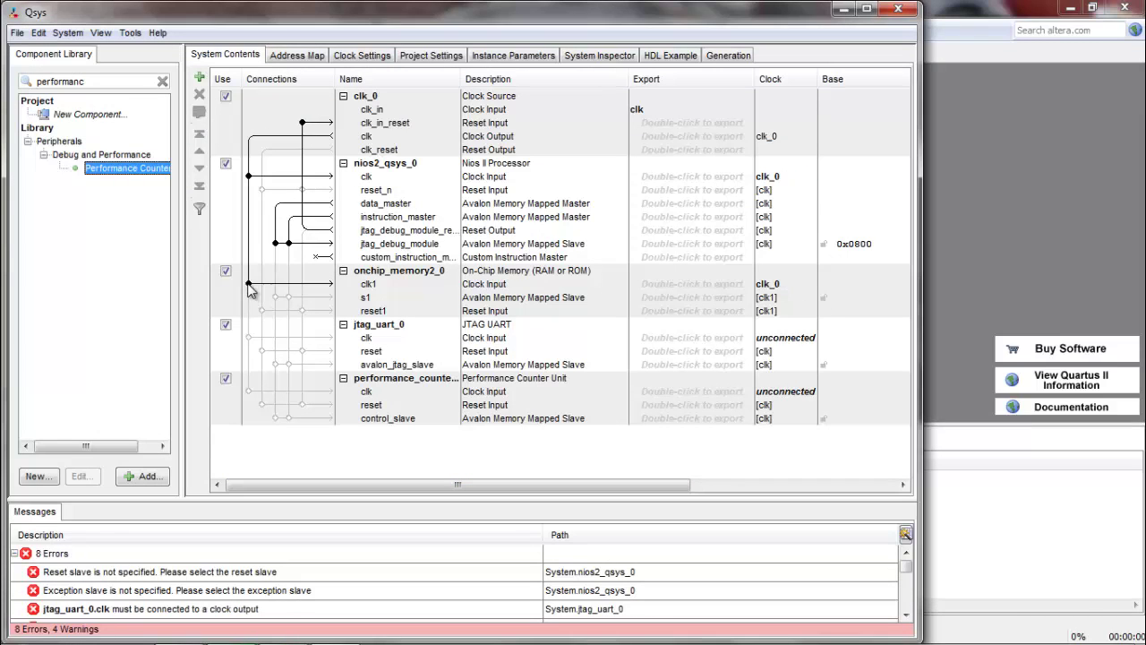
pyautogui.click(249, 337)
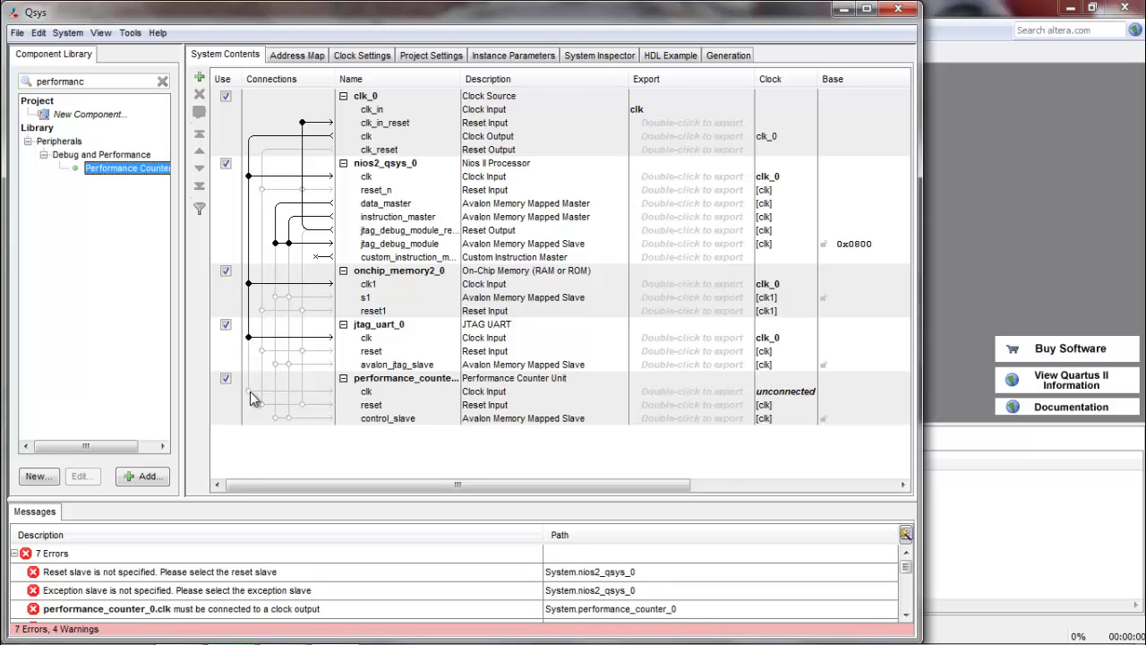
pyautogui.click(249, 391)
# Step: Connect clk_reset to the reset inputs of the Nios II processor, on-chip memory, JTAG UART and performance counter
pyautogui.click(261, 190)
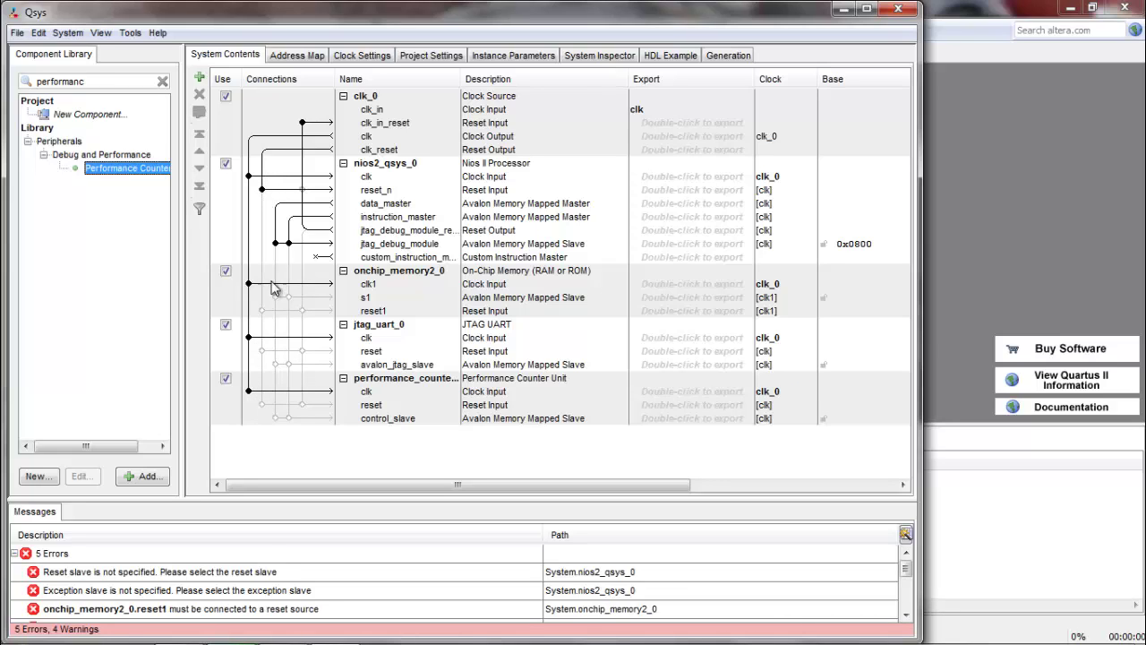
pyautogui.click(261, 311)
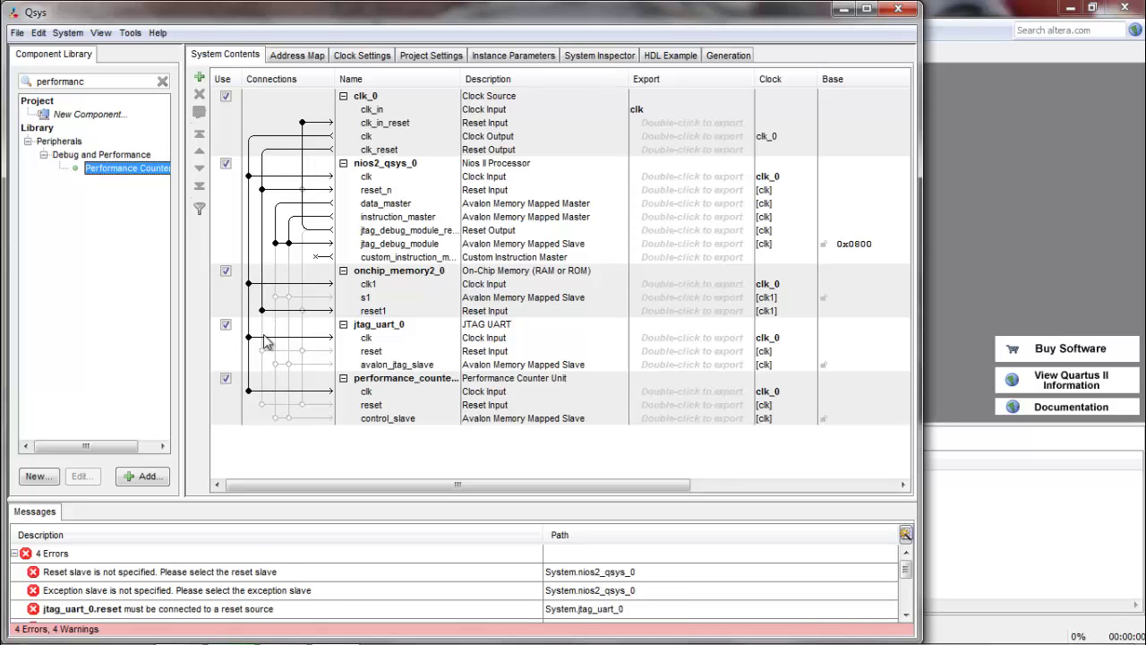
pyautogui.click(262, 351)
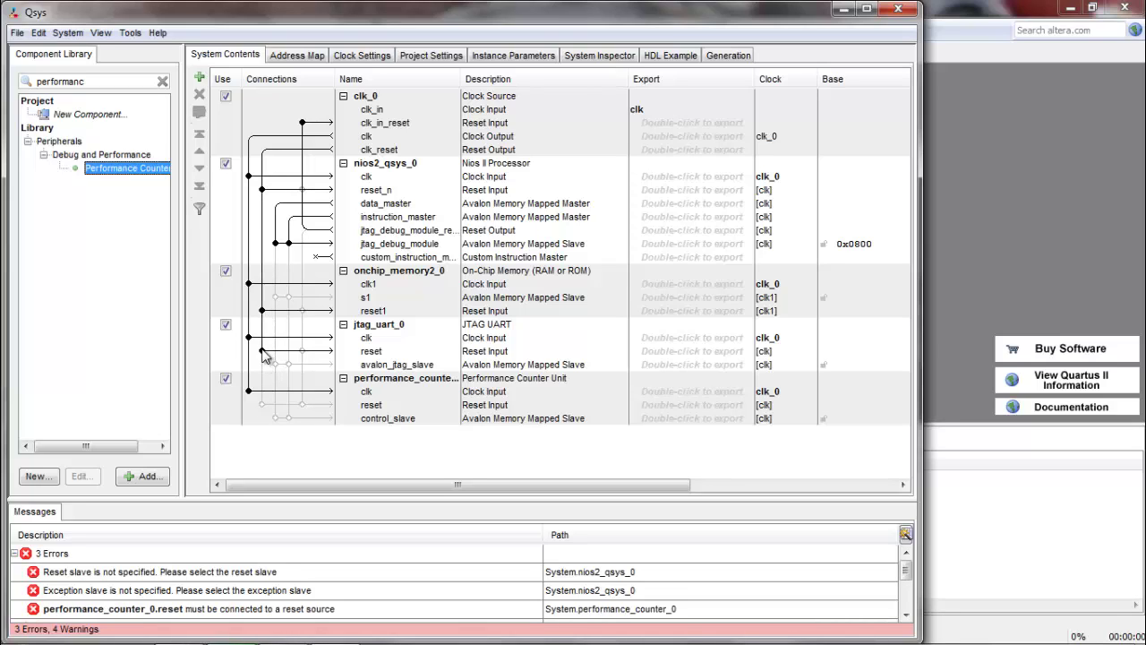
pyautogui.click(261, 405)
# Step: Connect data_master to the performance counter's control_slave, the avalon_jtag_slave and the on-chip memory's s1, and instruction_master to s1
pyautogui.click(277, 418)
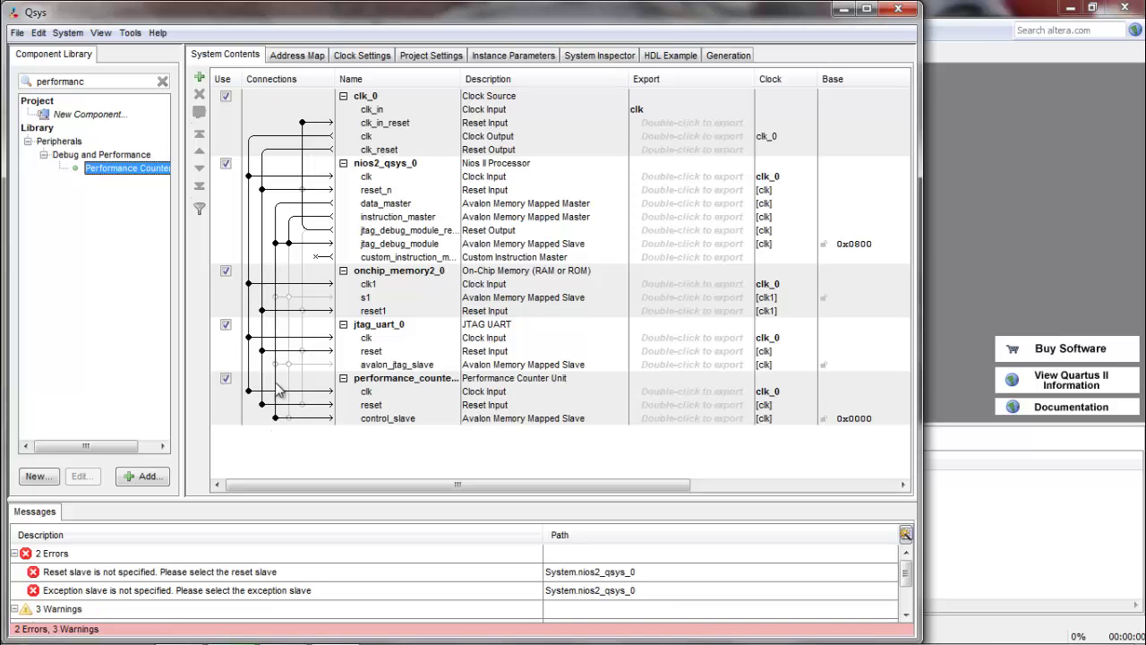
pyautogui.click(276, 365)
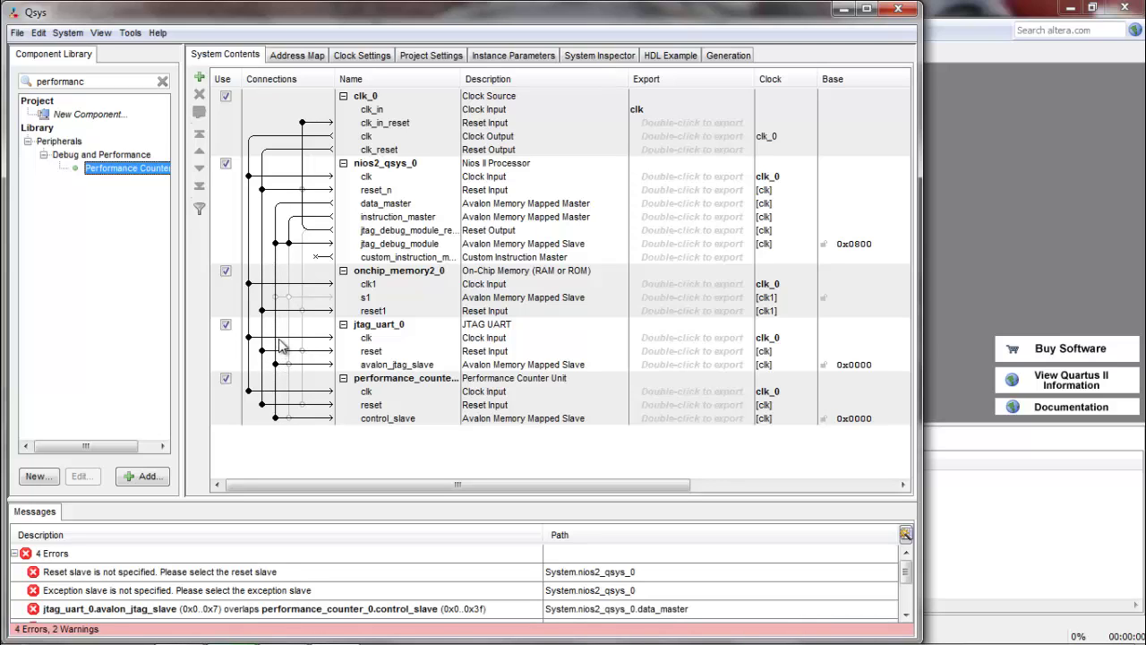
pyautogui.click(275, 298)
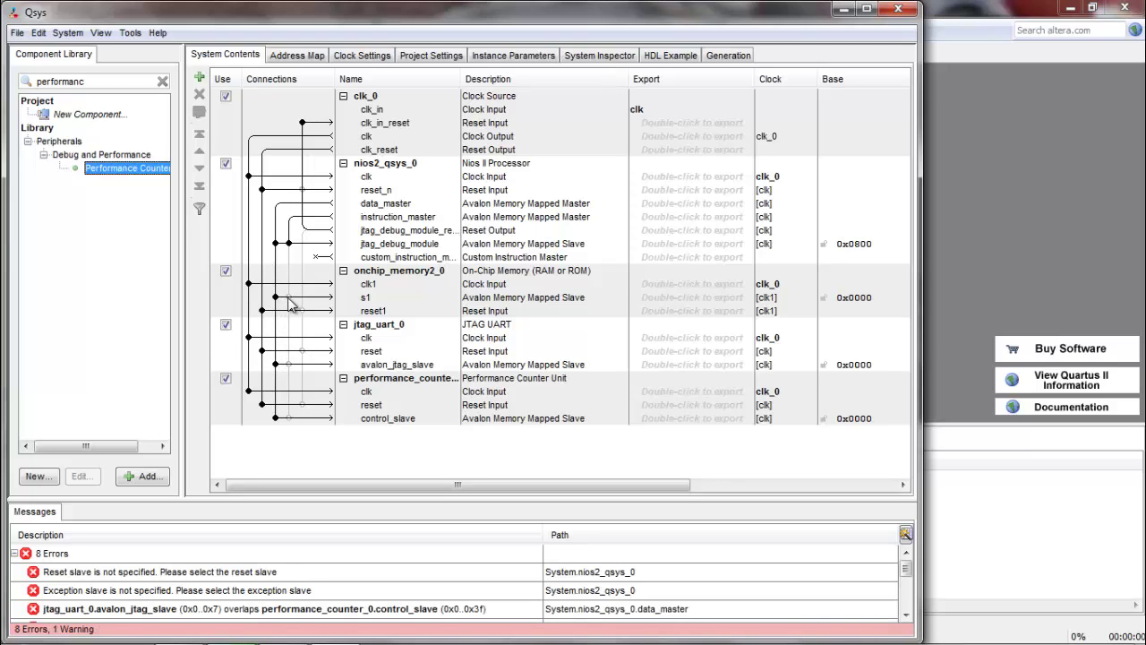
pyautogui.click(288, 298)
# Step: Connect the JTAG UART's interrupt line to the Nios II processor
pyautogui.moveTo(305, 484); pyautogui.dragTo(561, 467)
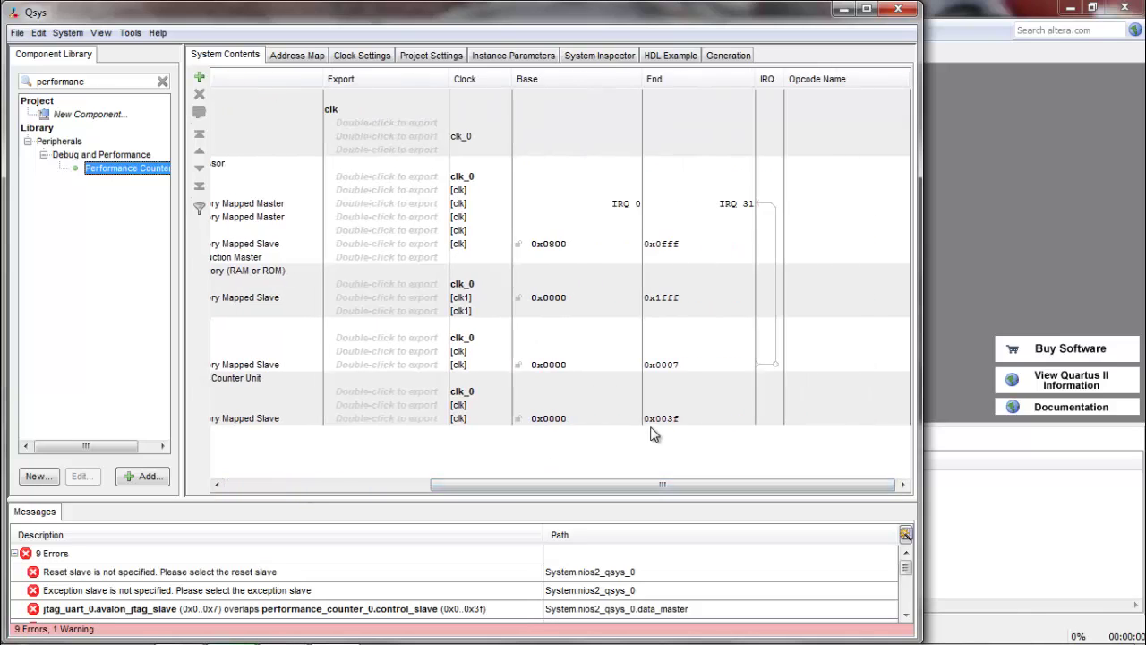
pyautogui.click(775, 364)
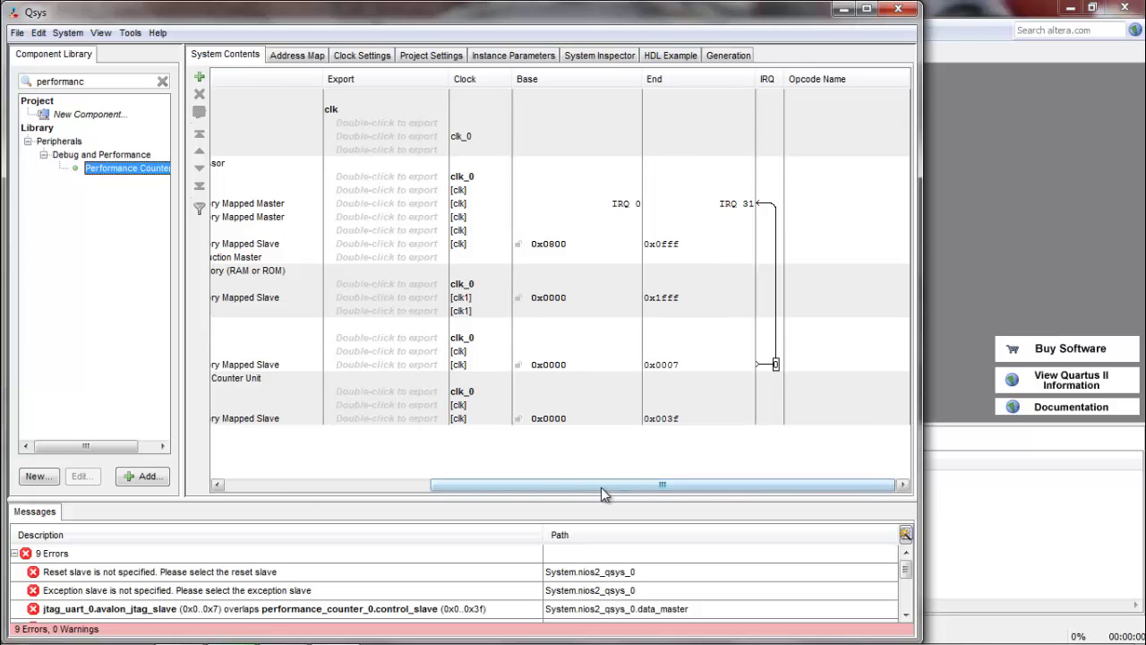
pyautogui.moveTo(602, 492); pyautogui.dragTo(340, 506)
# Step: Assign base addresses automatically to the components of the system
pyautogui.click(68, 32)
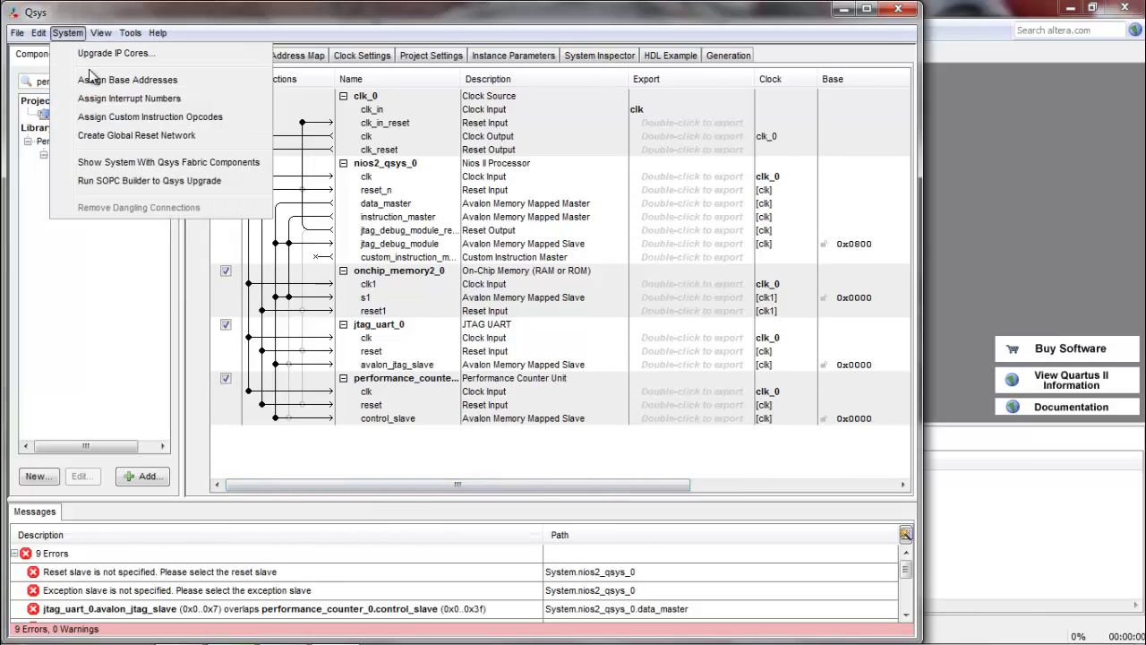
pyautogui.click(384, 17)
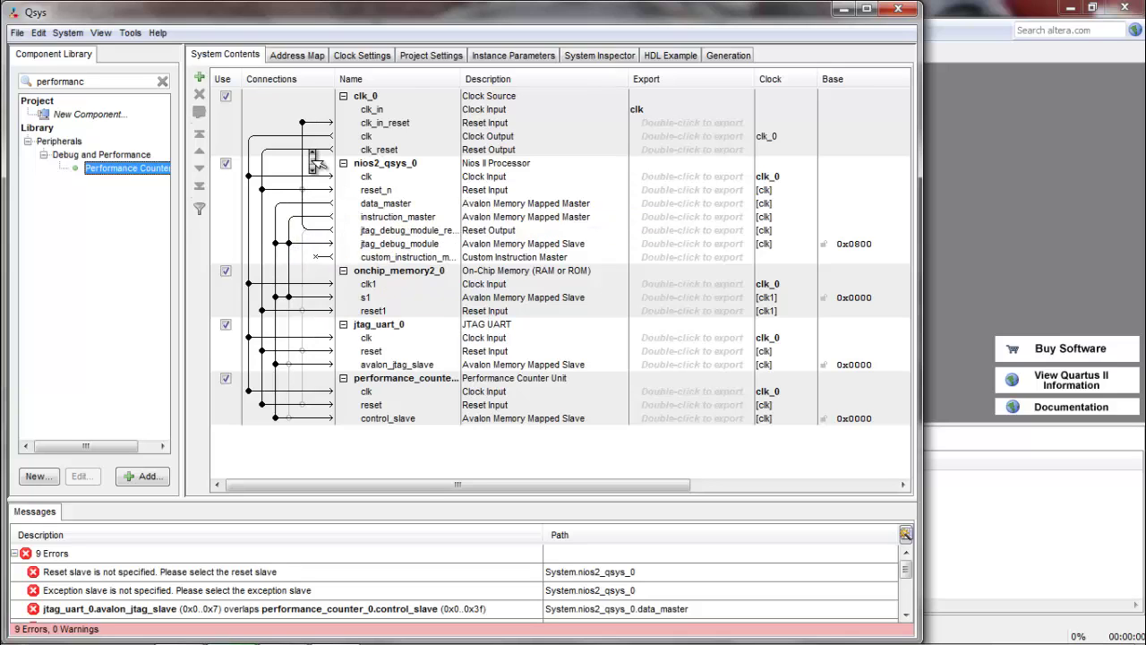
pyautogui.hscroll(5, 315, 161)
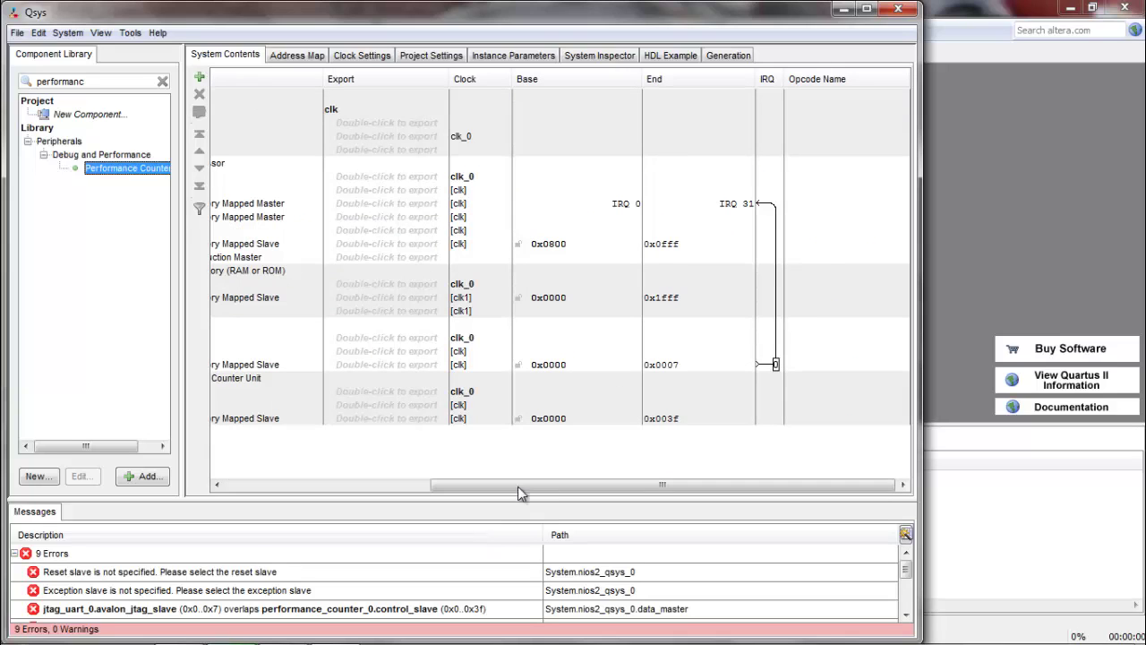
pyautogui.moveTo(538, 486); pyautogui.dragTo(317, 483)
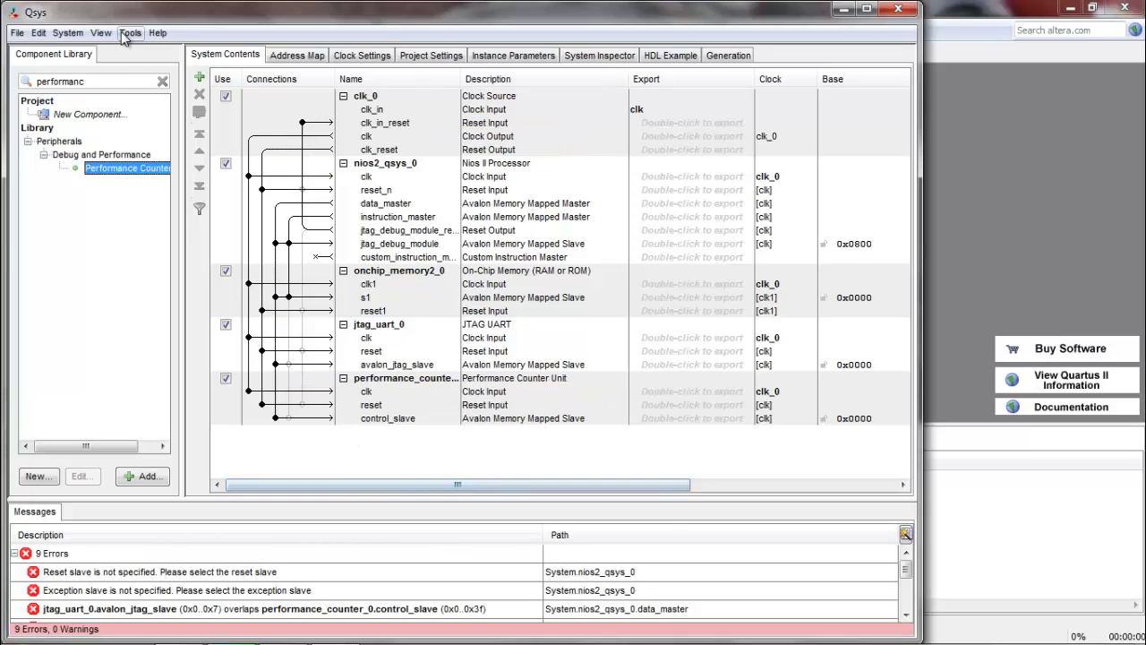
pyautogui.click(67, 33)
pyautogui.click(127, 80)
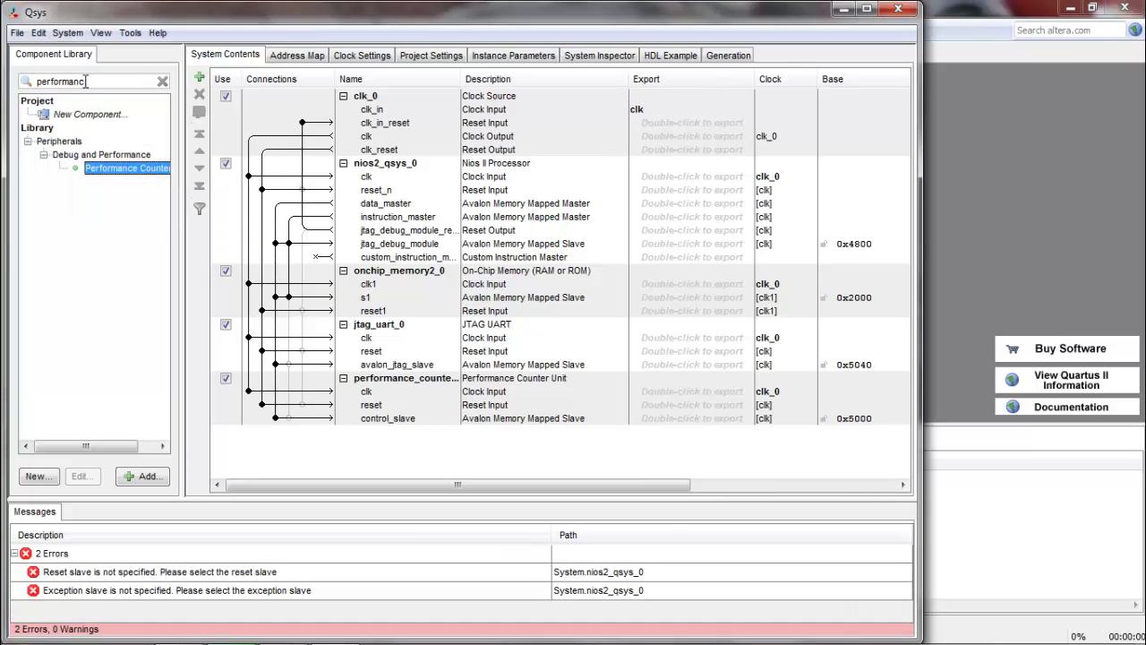
# Step: Set both the reset vector memory and the exception vector memory of the Nios II processor to onchip_memory2_0.s1
pyautogui.doubleClick(403, 164)
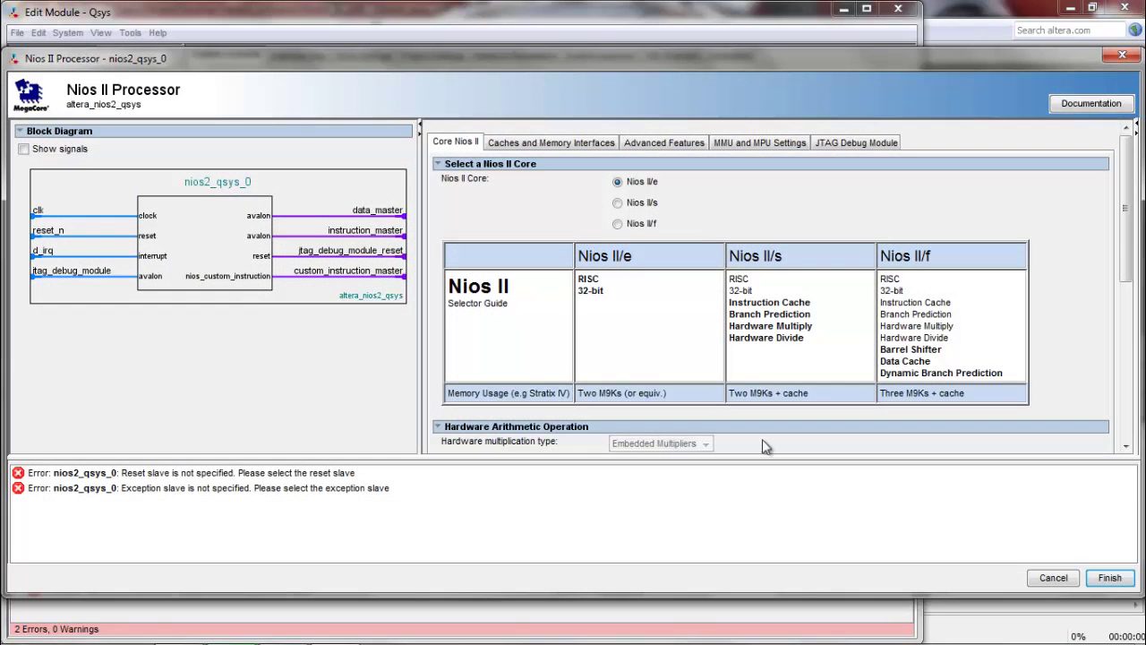
pyautogui.scroll(-6, 810, 376)
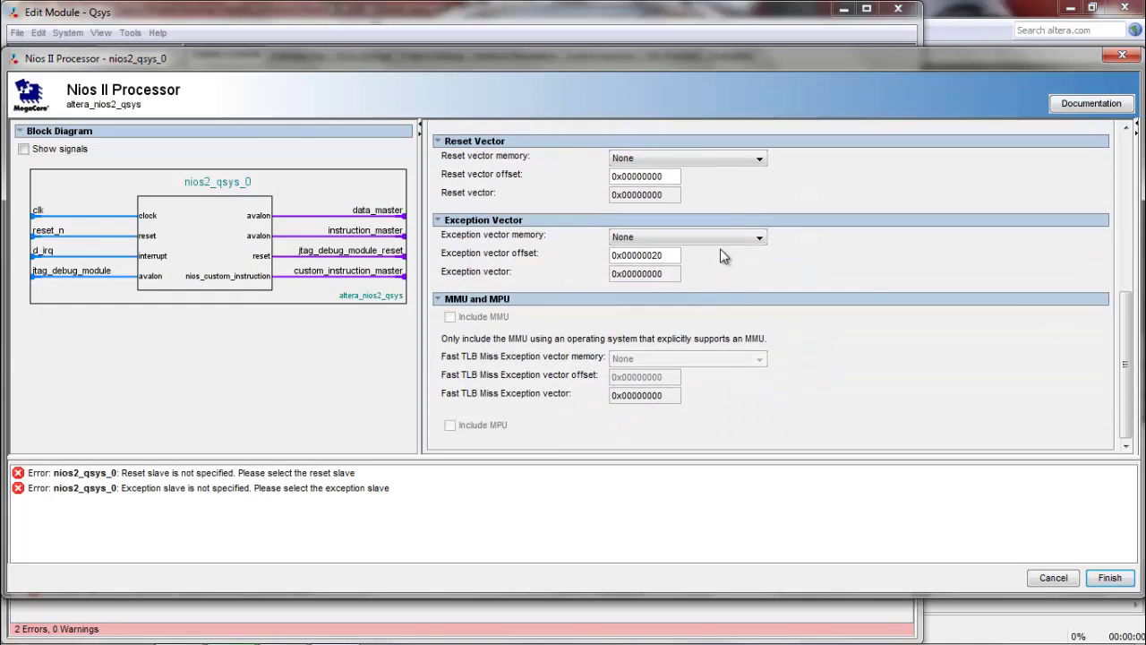
pyautogui.click(732, 166)
pyautogui.click(719, 186)
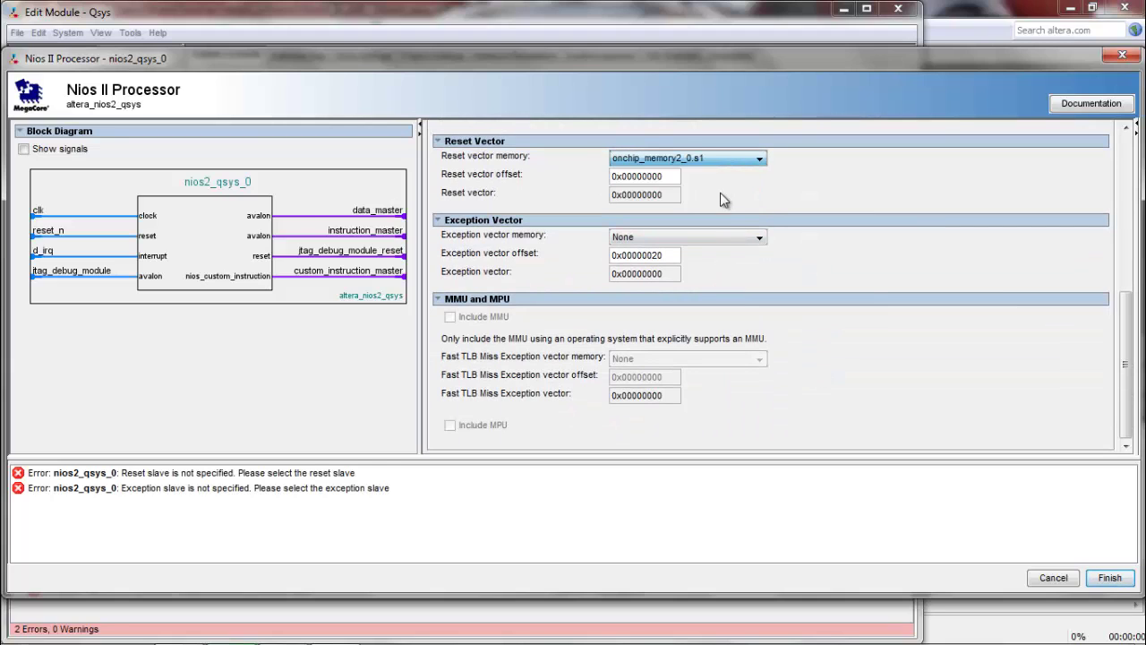
pyautogui.click(727, 237)
pyautogui.click(716, 253)
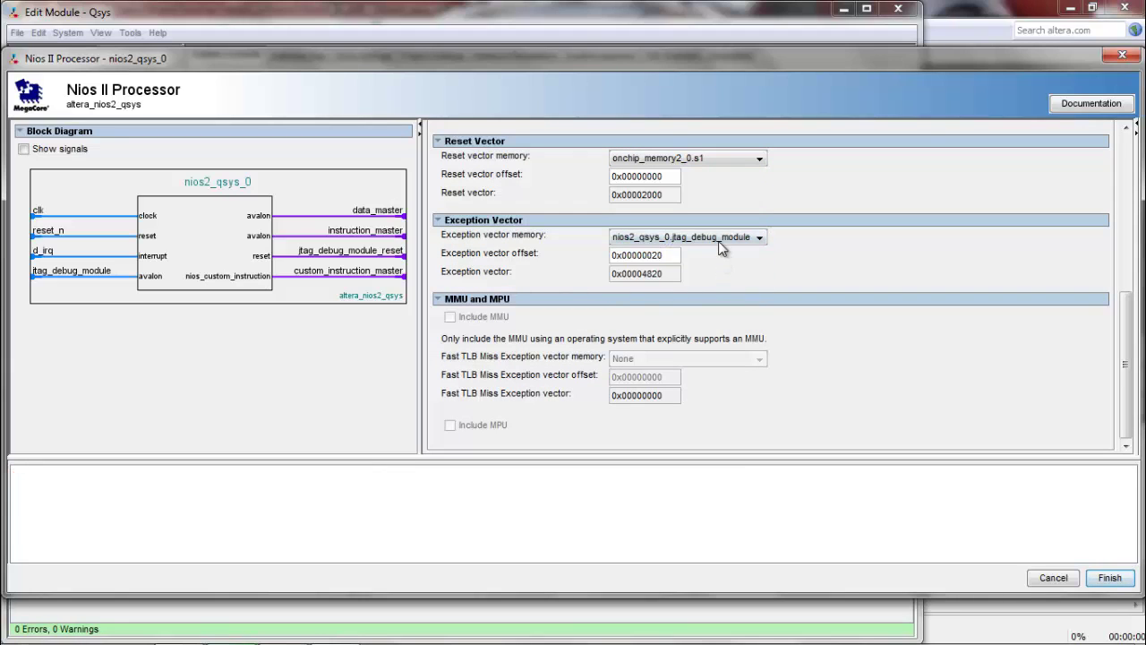
pyautogui.click(721, 237)
pyautogui.click(716, 268)
pyautogui.click(1096, 578)
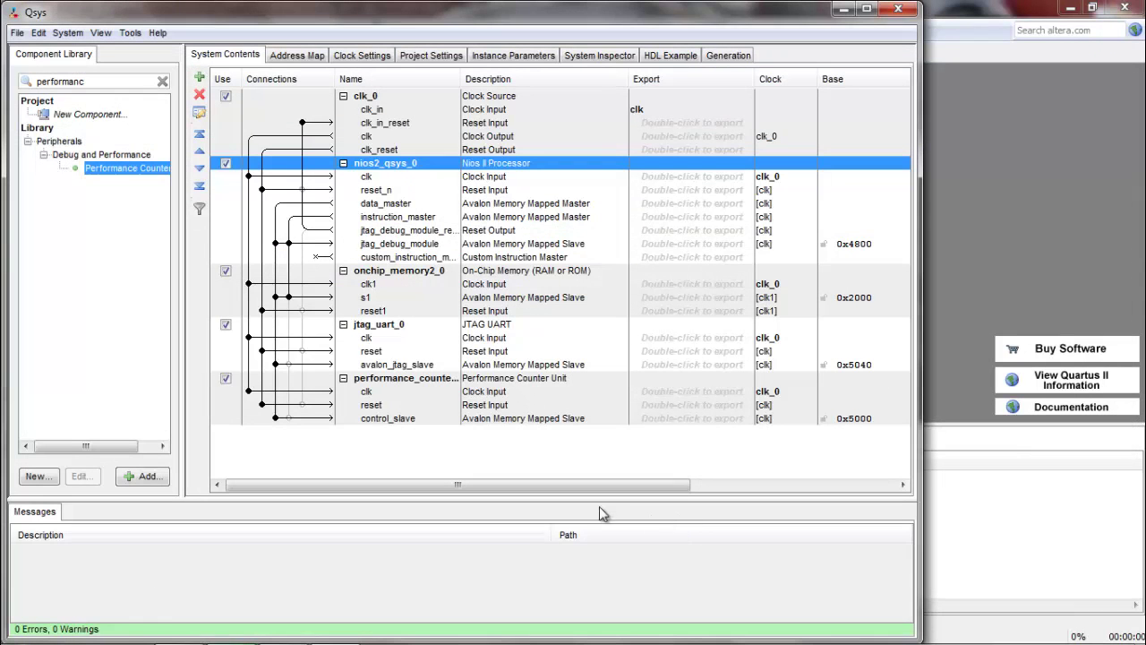
# Step: Generate the system's Verilog synthesis files, saving the Qsys file under the author's first name followed by _qsys_soft
pyautogui.click(728, 55)
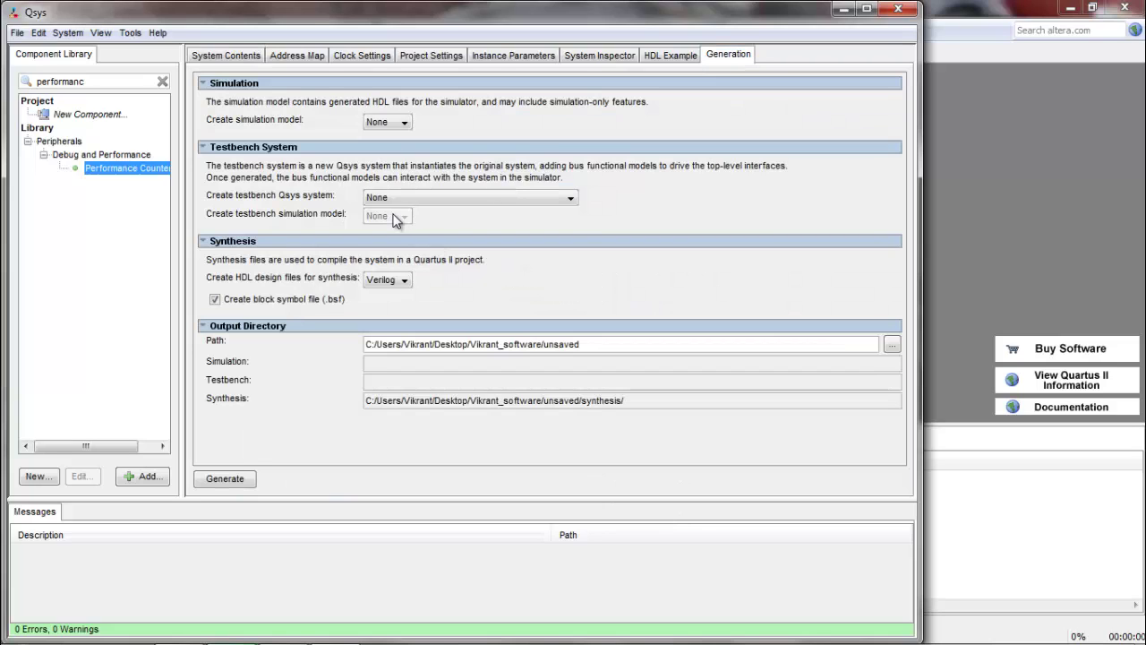
pyautogui.click(226, 478)
pyautogui.click(435, 348)
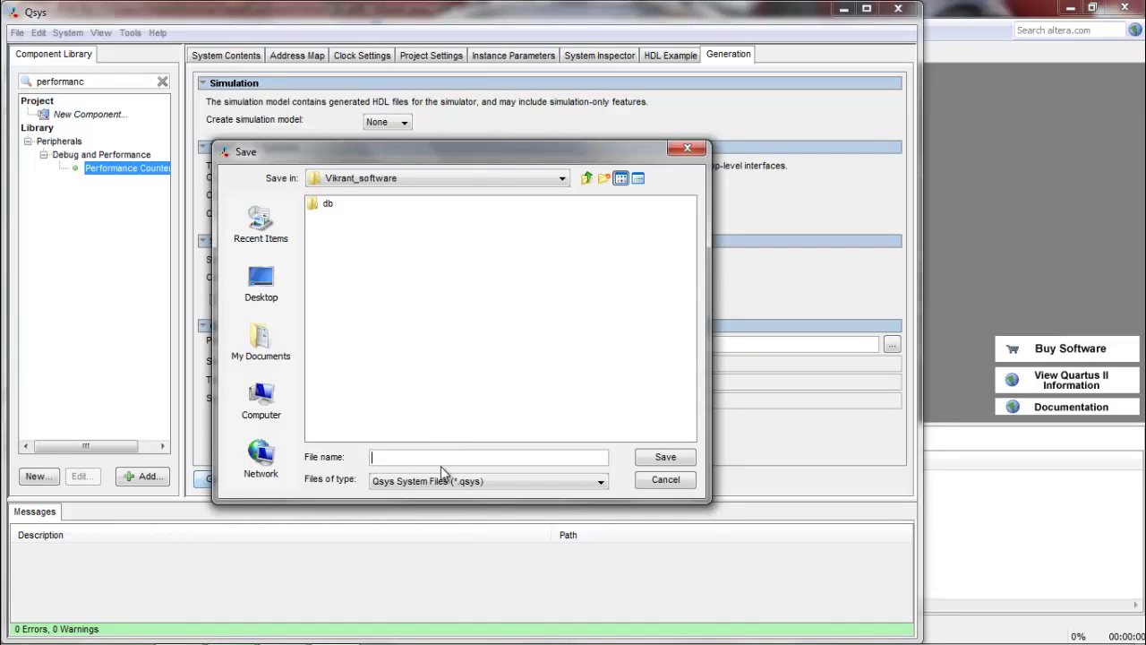
pyautogui.write('Vikrant')
pyautogui.write('_qsys_soft')
pyautogui.click(660, 458)
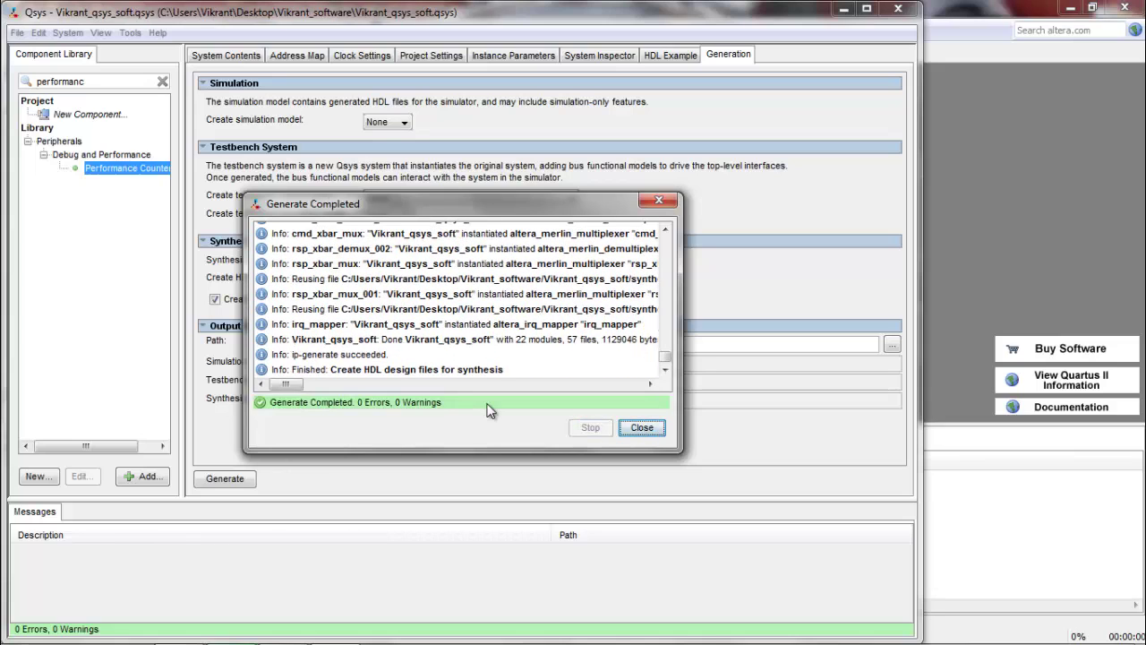
pyautogui.click(642, 427)
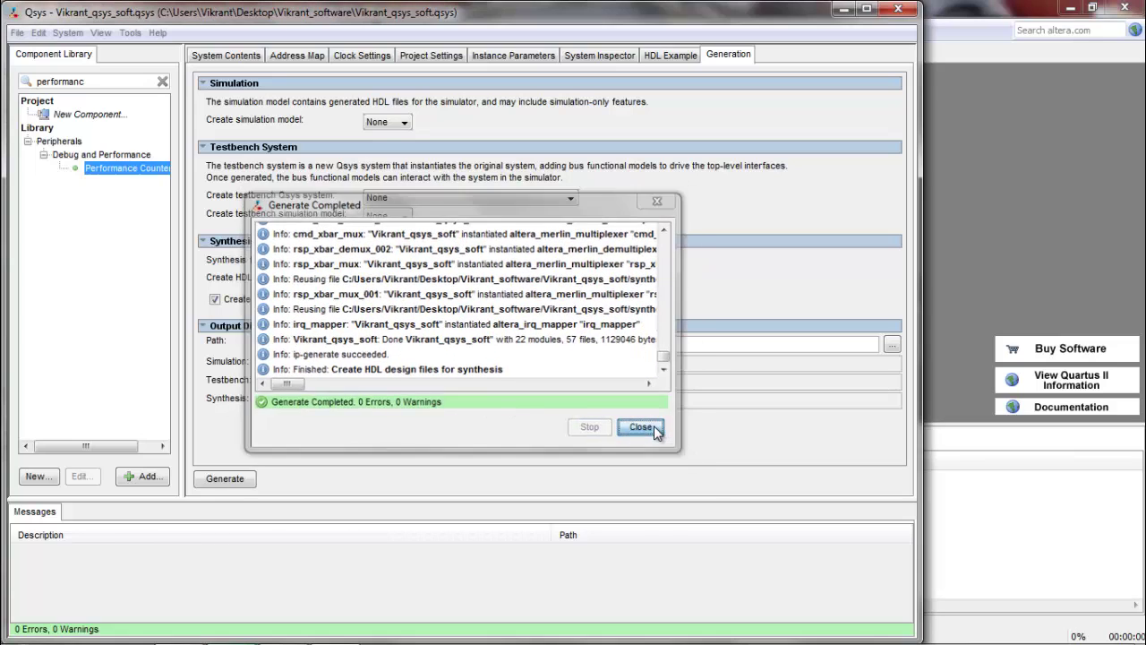
# Step: Close Qsys, return to Quartus II and add the generated IP variation file (.qip) from the system's synthesis folder to the project files
pyautogui.click(899, 8)
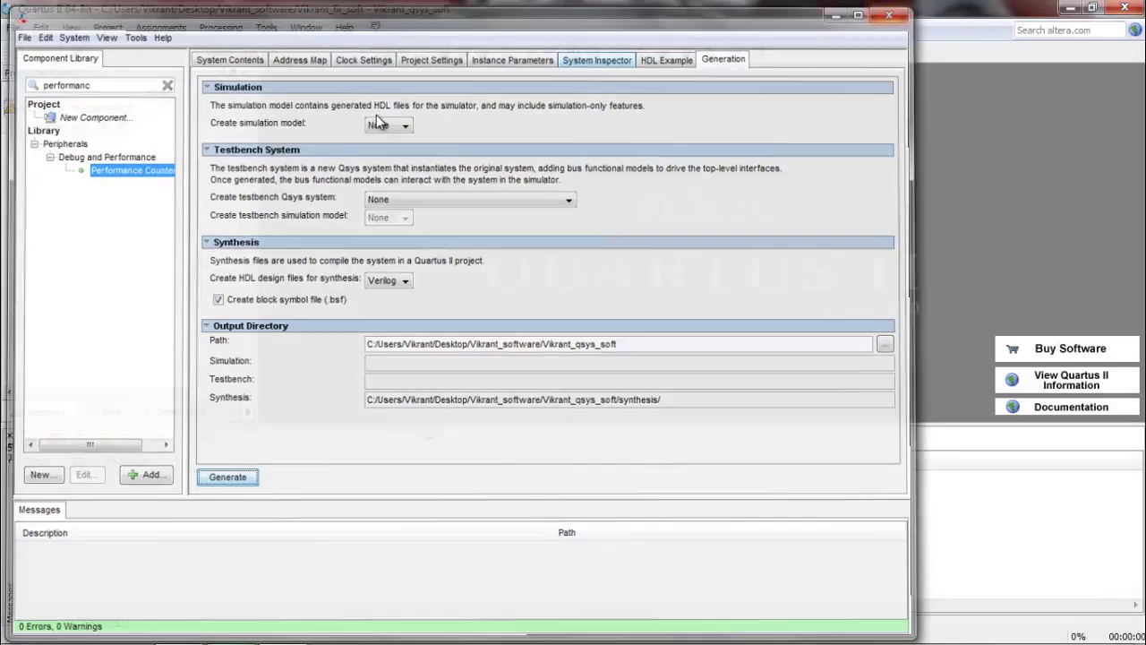
pyautogui.click(54, 126)
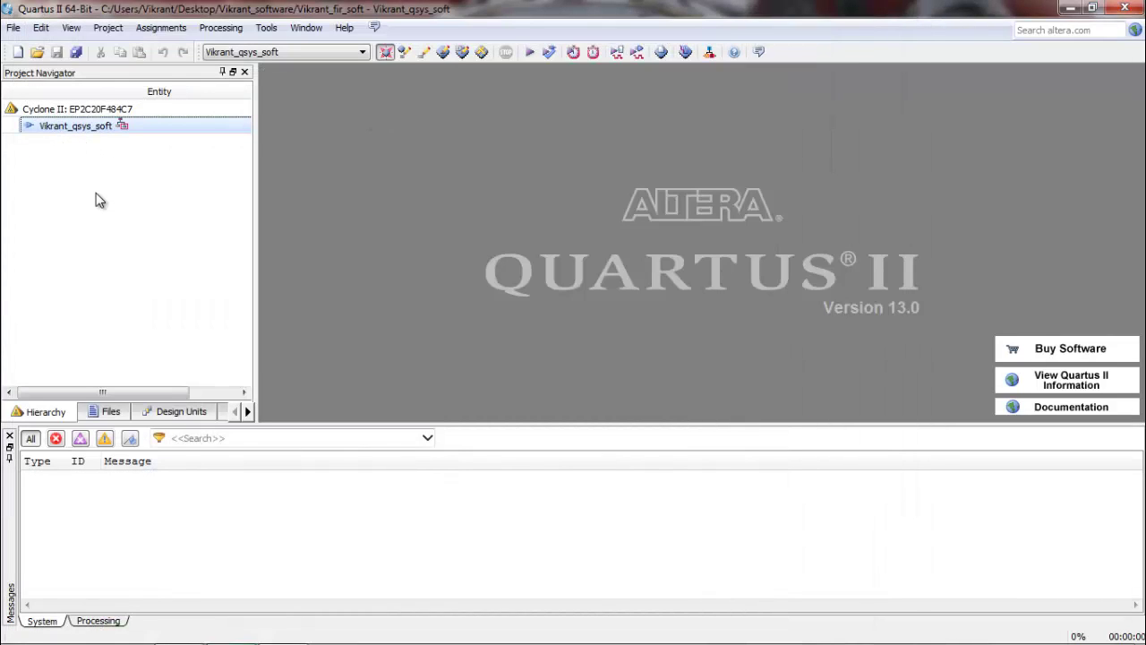
pyautogui.click(113, 412)
pyautogui.doubleClick(27, 91)
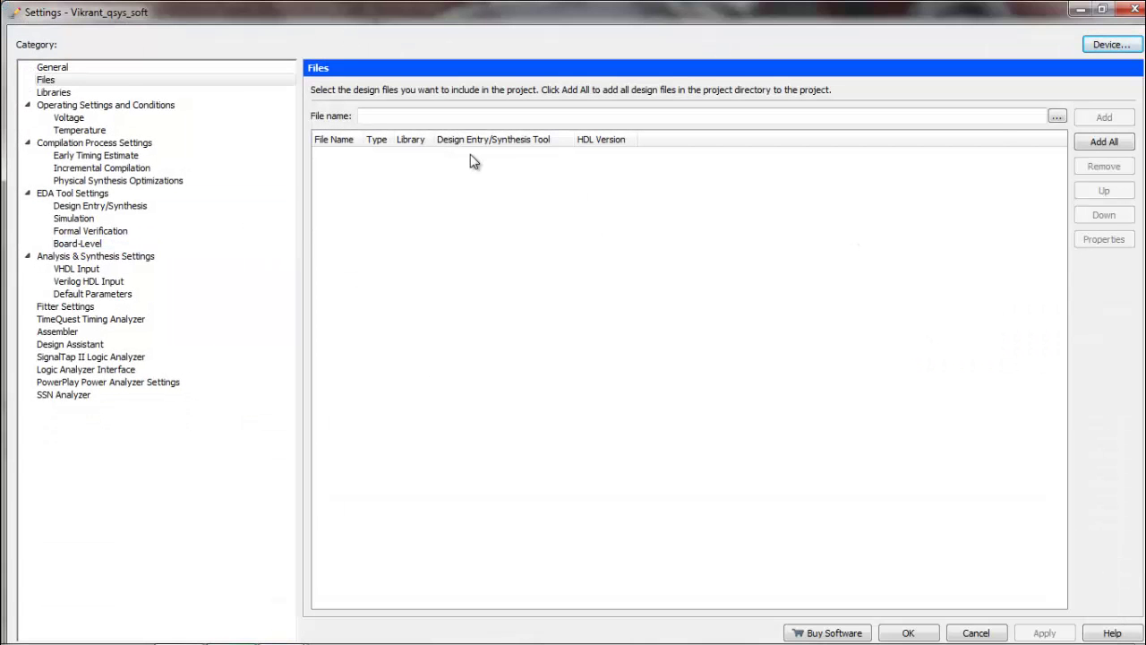
pyautogui.click(1057, 118)
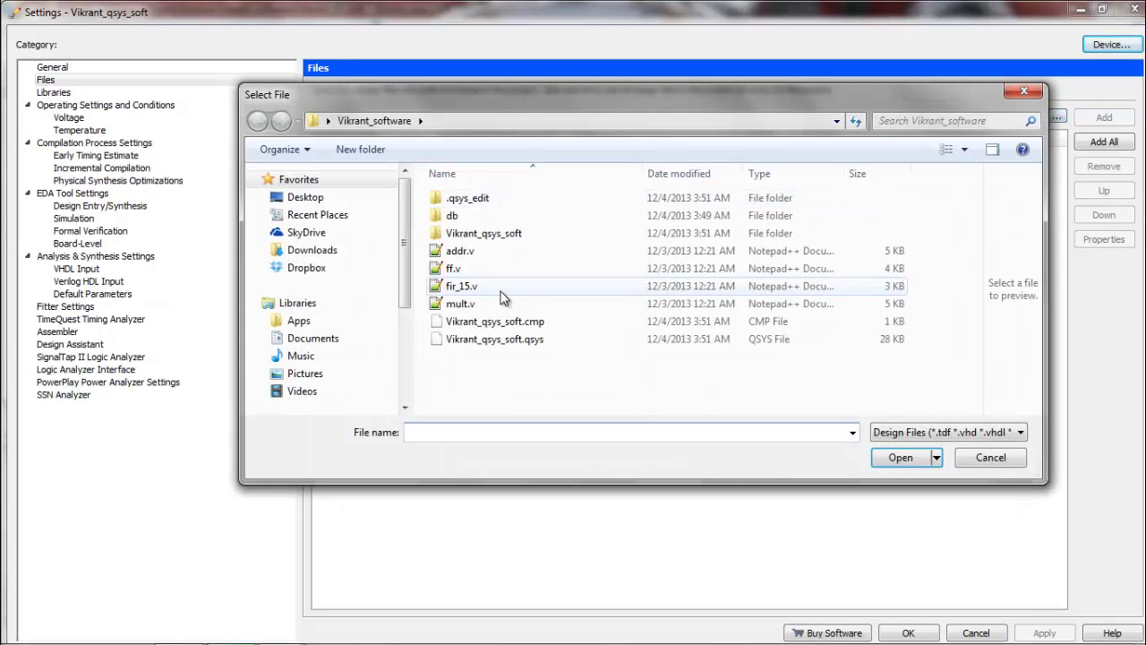
pyautogui.doubleClick(470, 234)
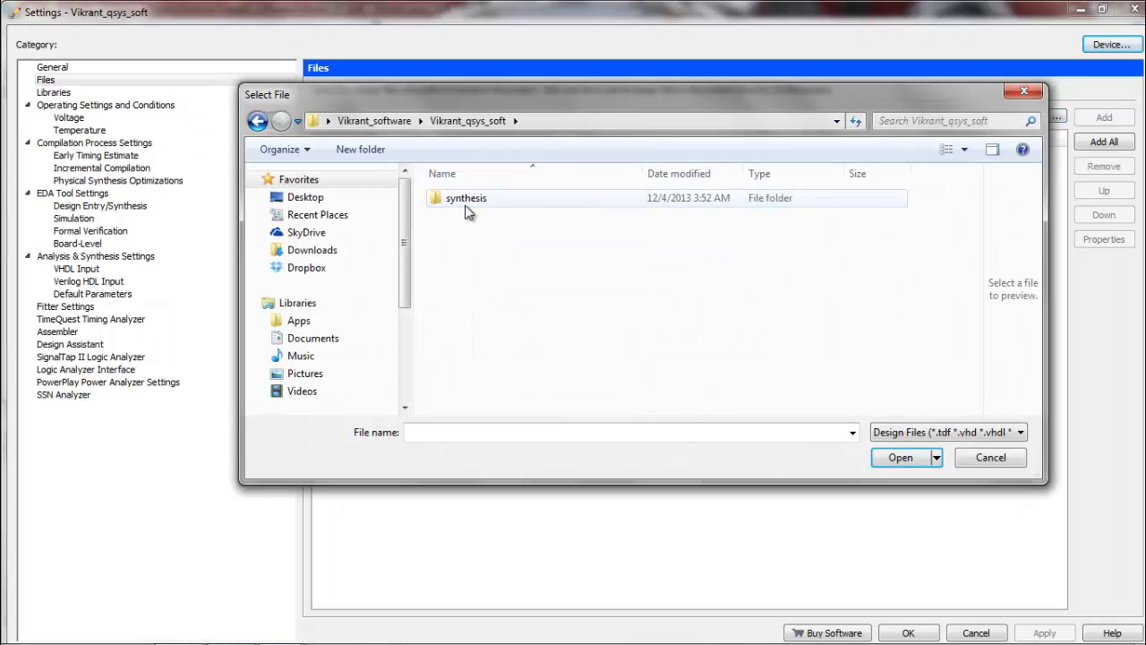
pyautogui.doubleClick(469, 203)
pyautogui.click(901, 434)
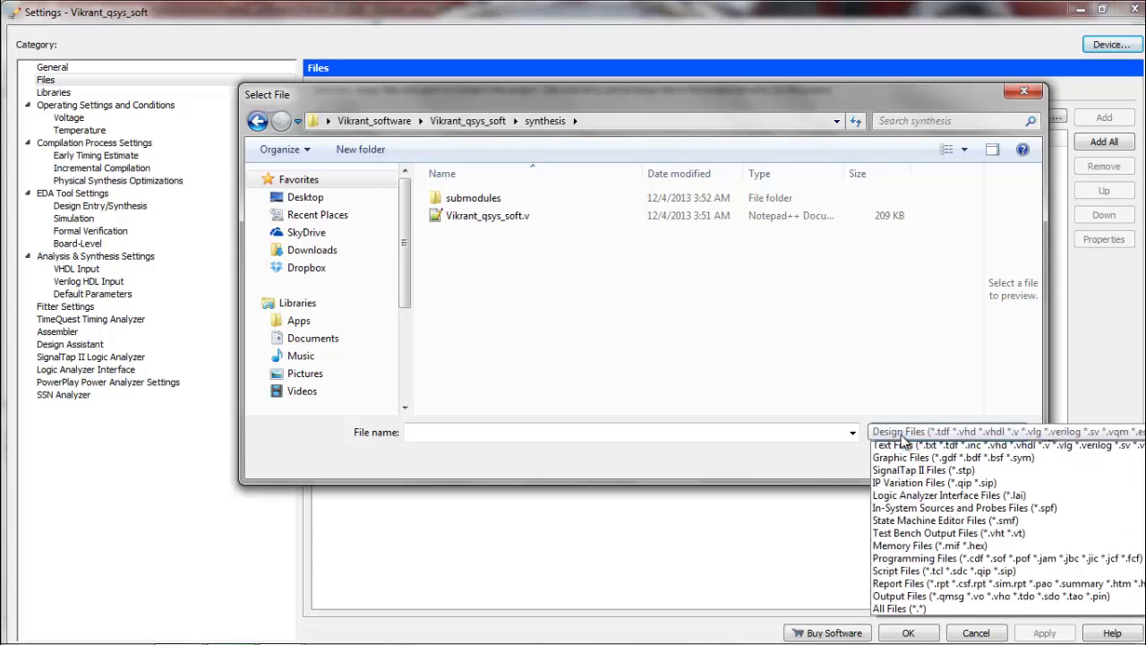
pyautogui.click(906, 512)
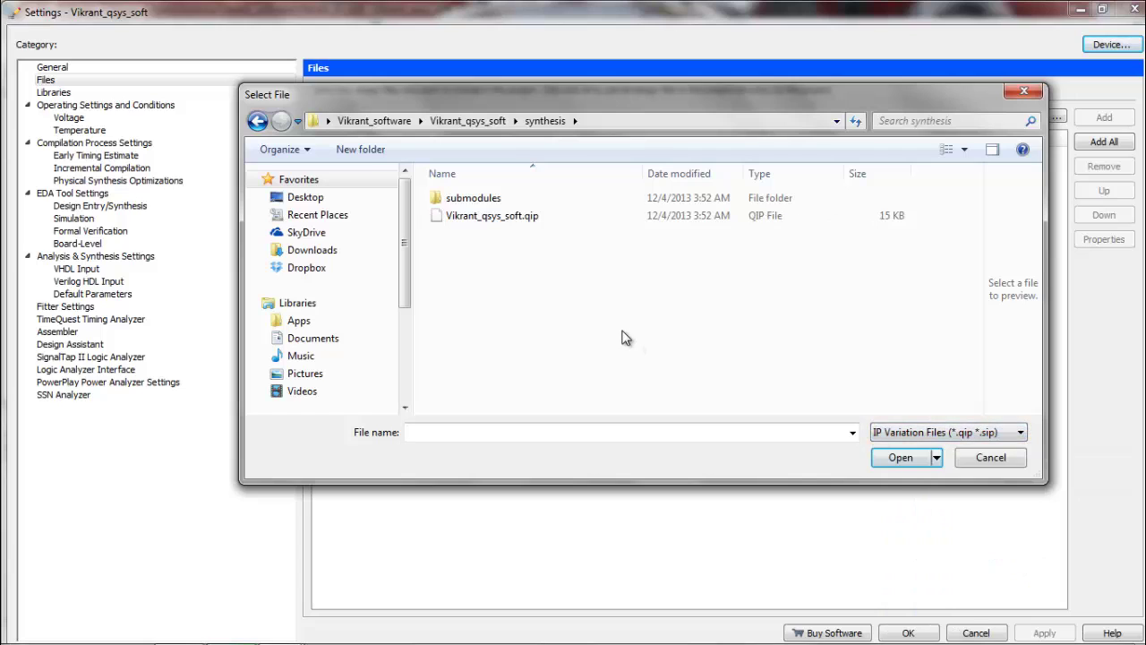
pyautogui.doubleClick(522, 216)
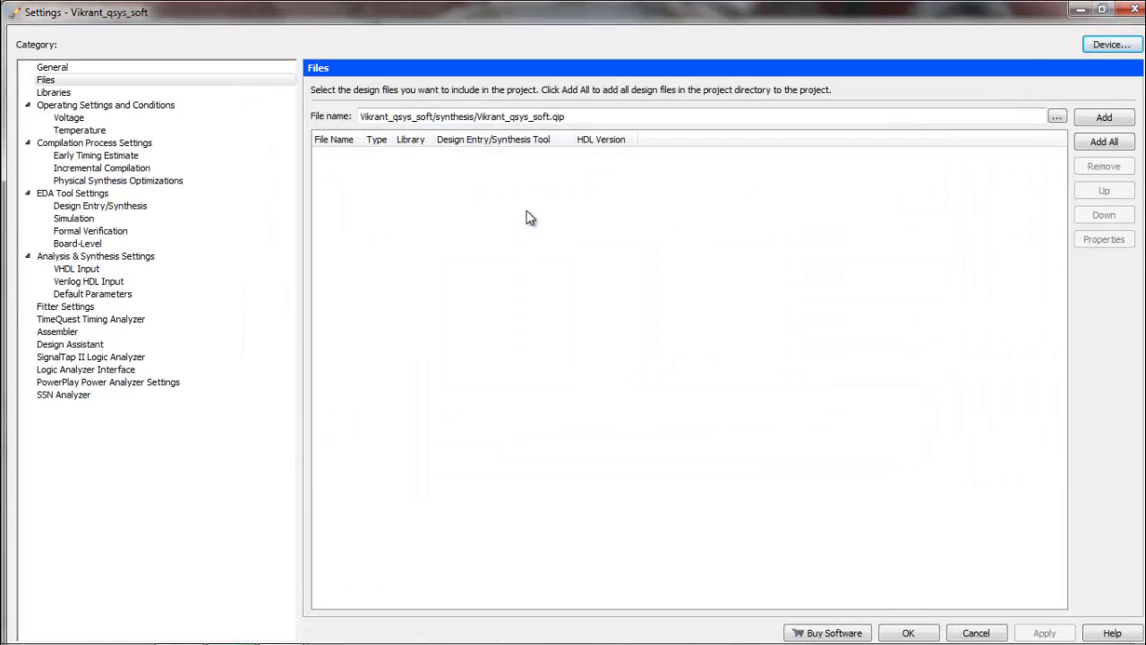
pyautogui.click(1104, 120)
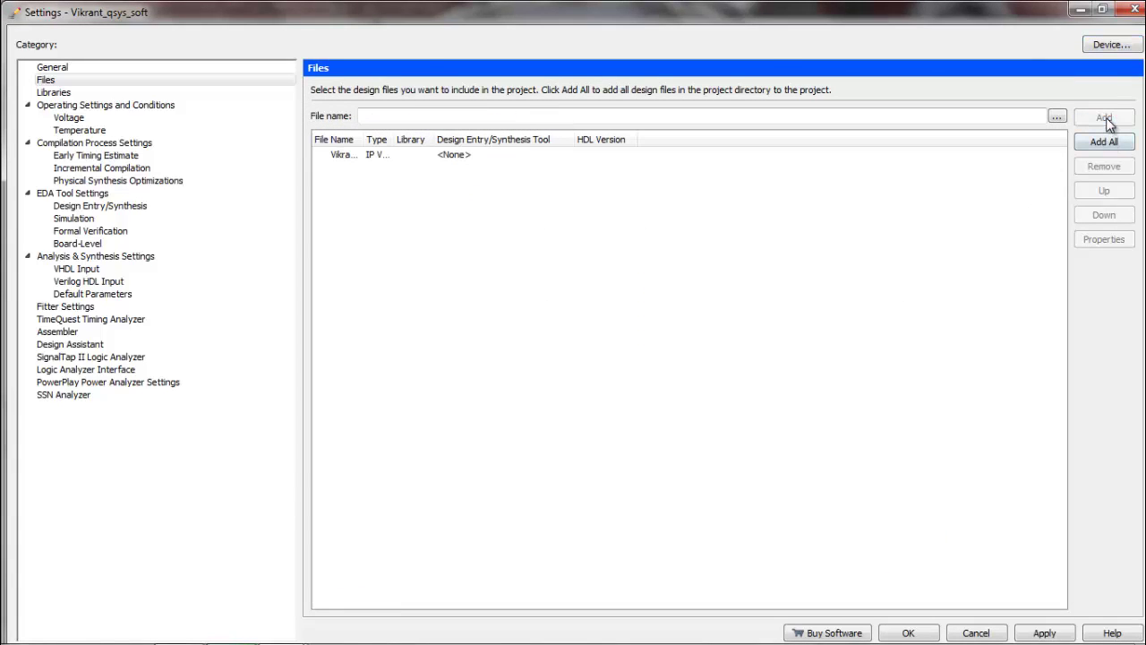
# Step: Apply the updated project file list and close the project settings
pyautogui.click(1044, 630)
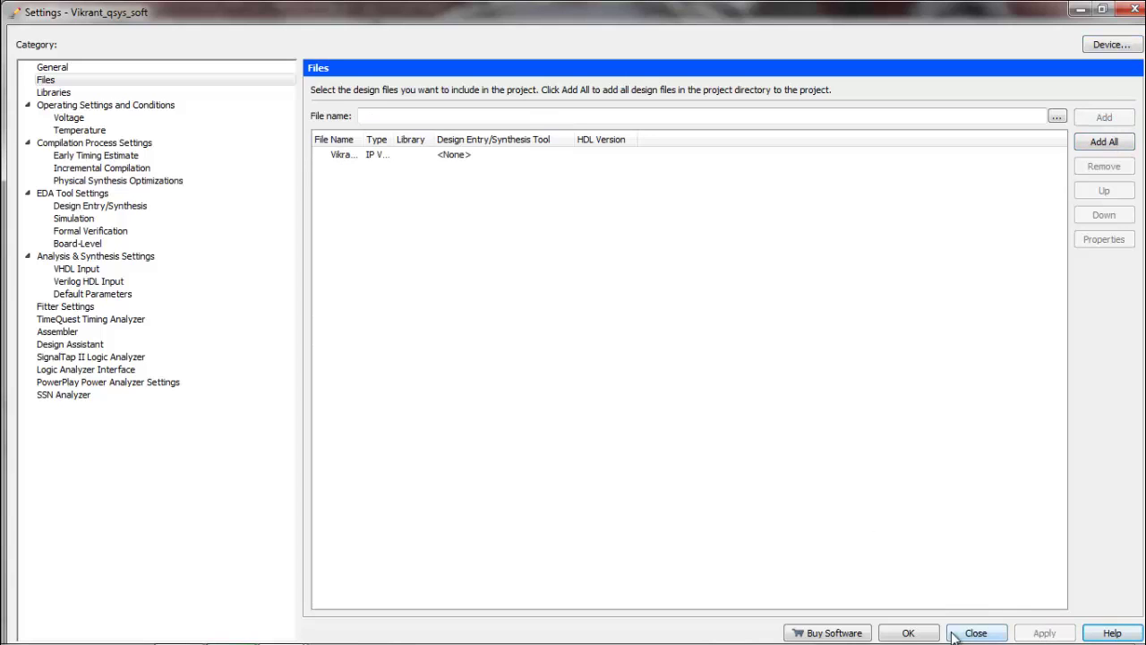
pyautogui.click(908, 633)
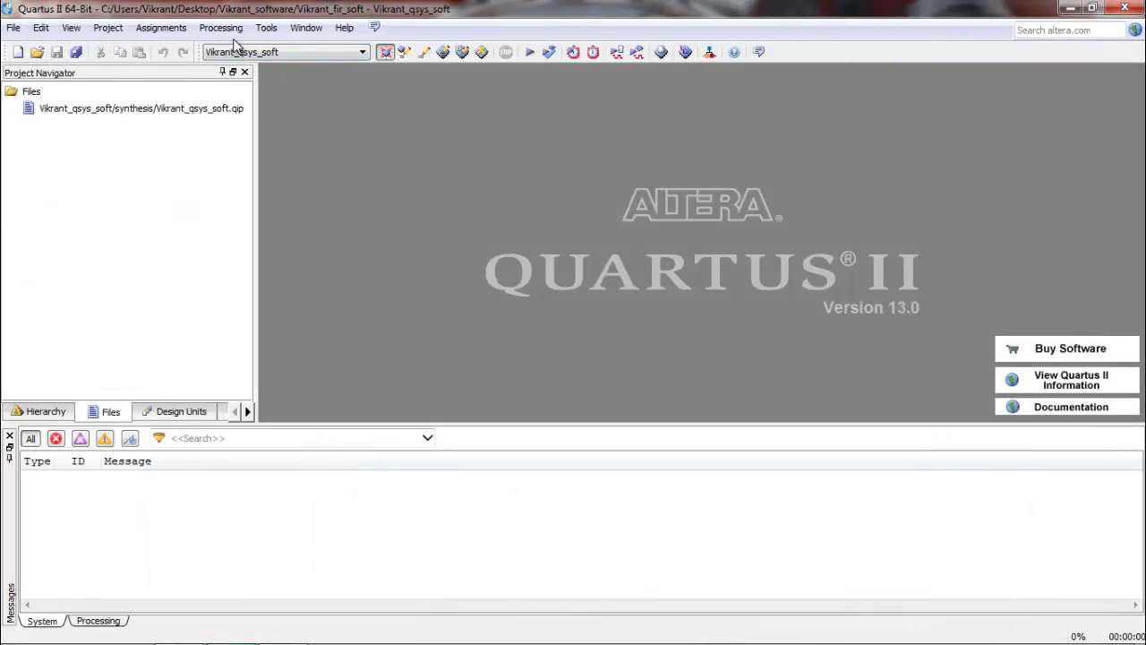
# Step: Open the Assignment Editor and add two assignment rows that both target the node clk_clk
pyautogui.click(163, 28)
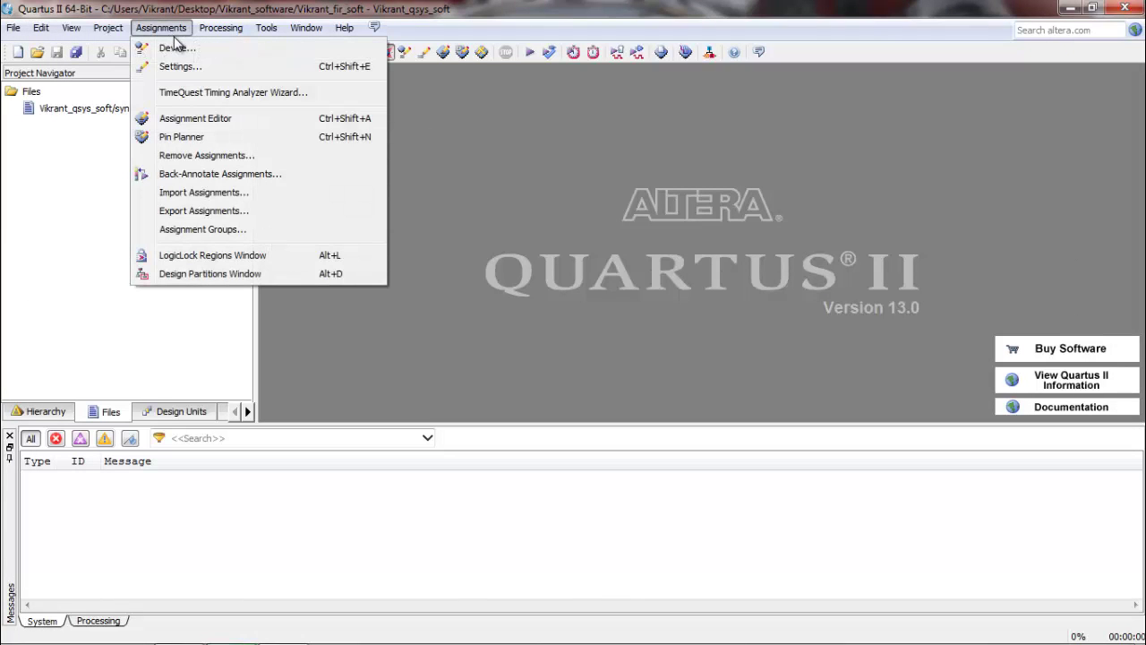
pyautogui.click(195, 118)
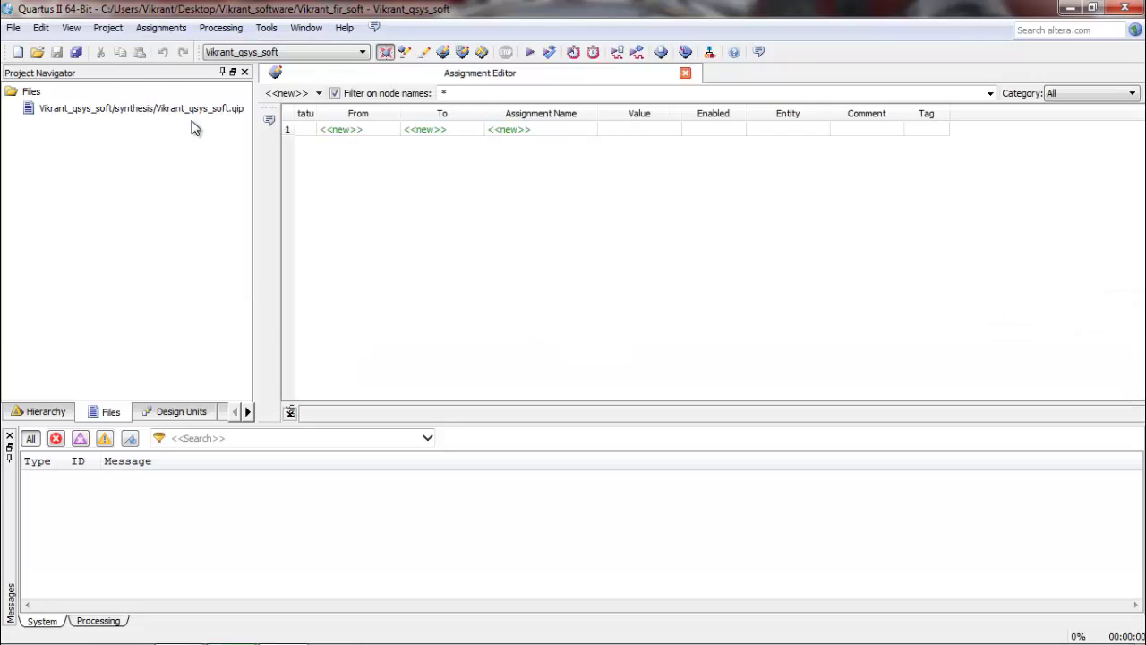
pyautogui.click(429, 130)
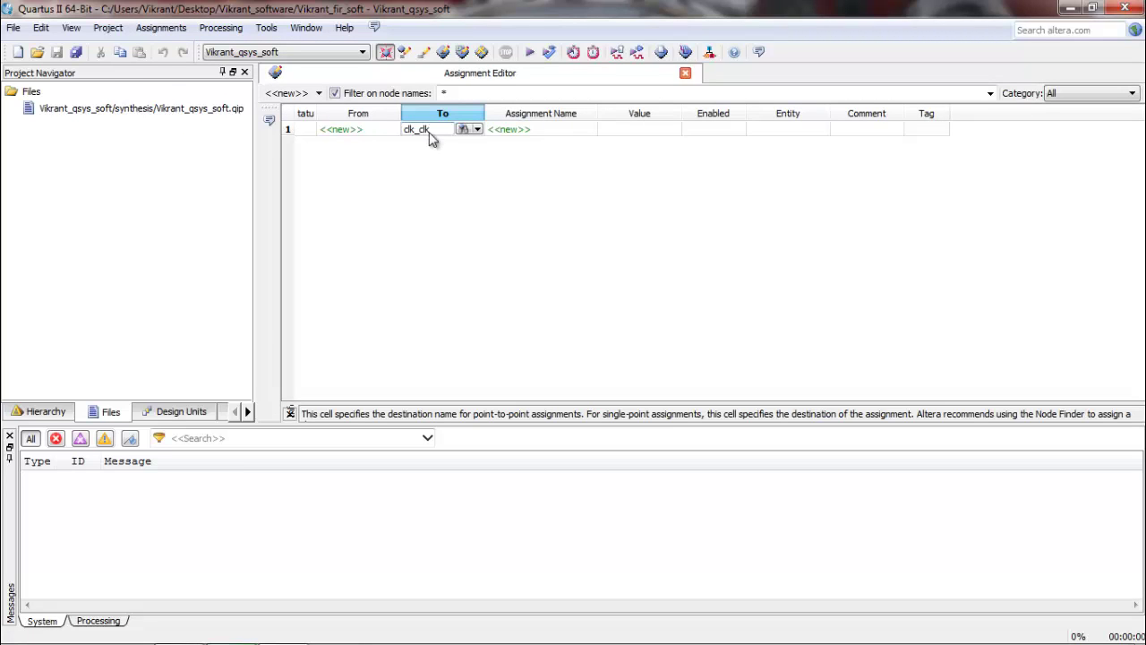
pyautogui.press('Return')
pyautogui.click(433, 147)
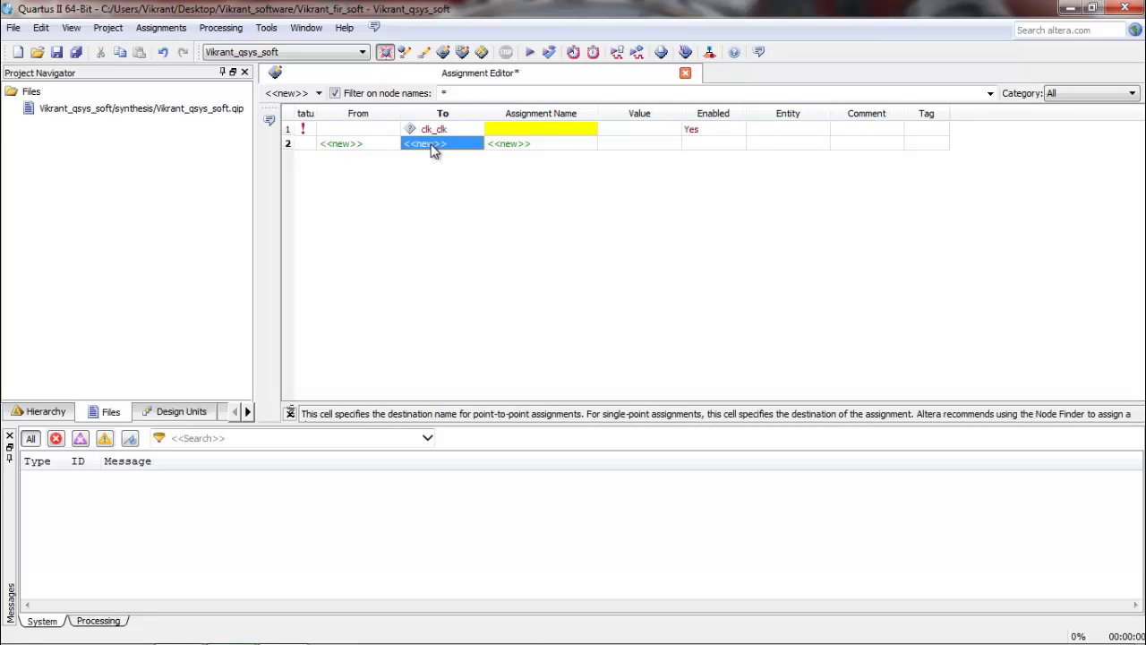
pyautogui.click(433, 146)
pyautogui.press('Return')
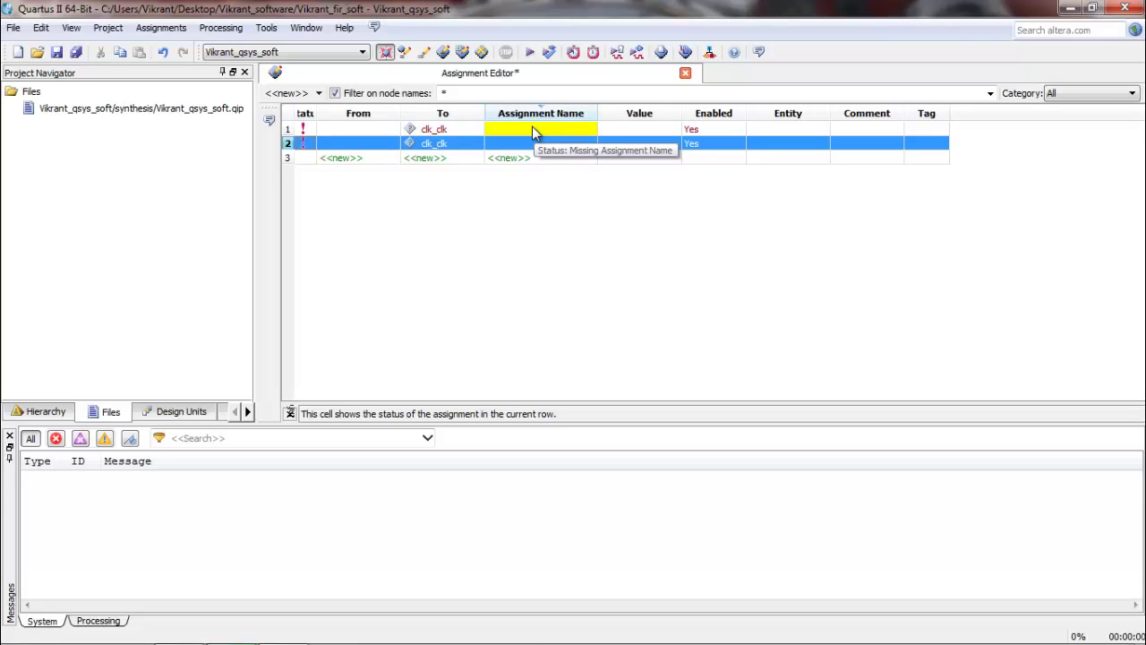
# Step: Set the assignment name to Location for the first clk_clk row and I/O Standard for the second
pyautogui.click(533, 127)
pyautogui.press('l')
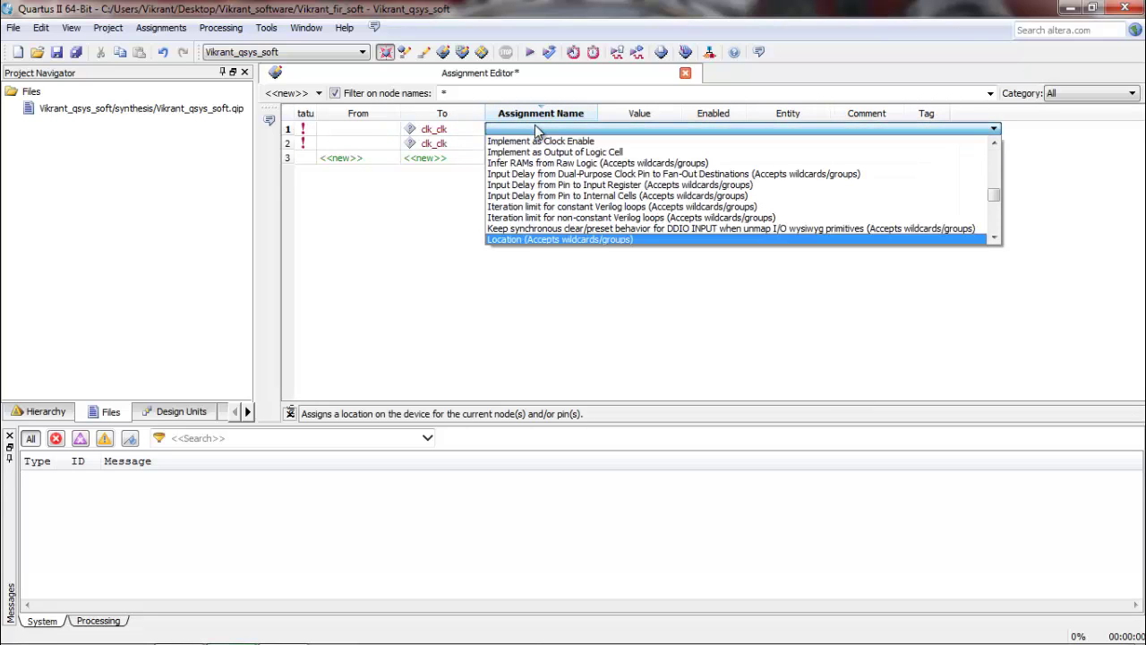
pyautogui.click(535, 238)
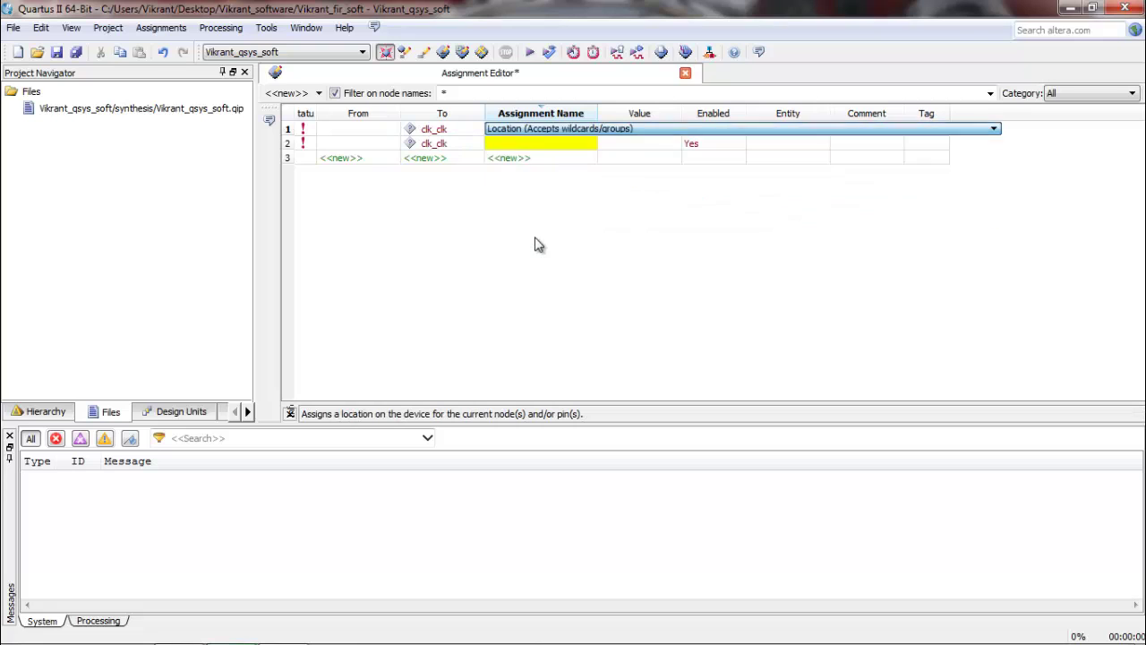
pyautogui.click(529, 144)
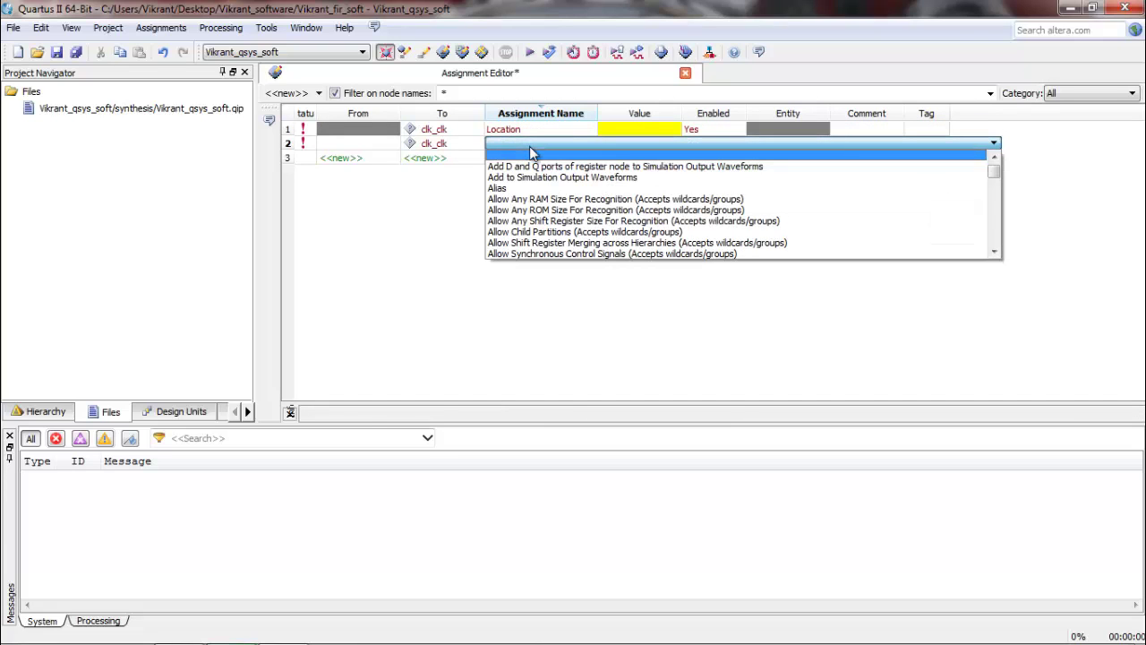
pyautogui.press('i')
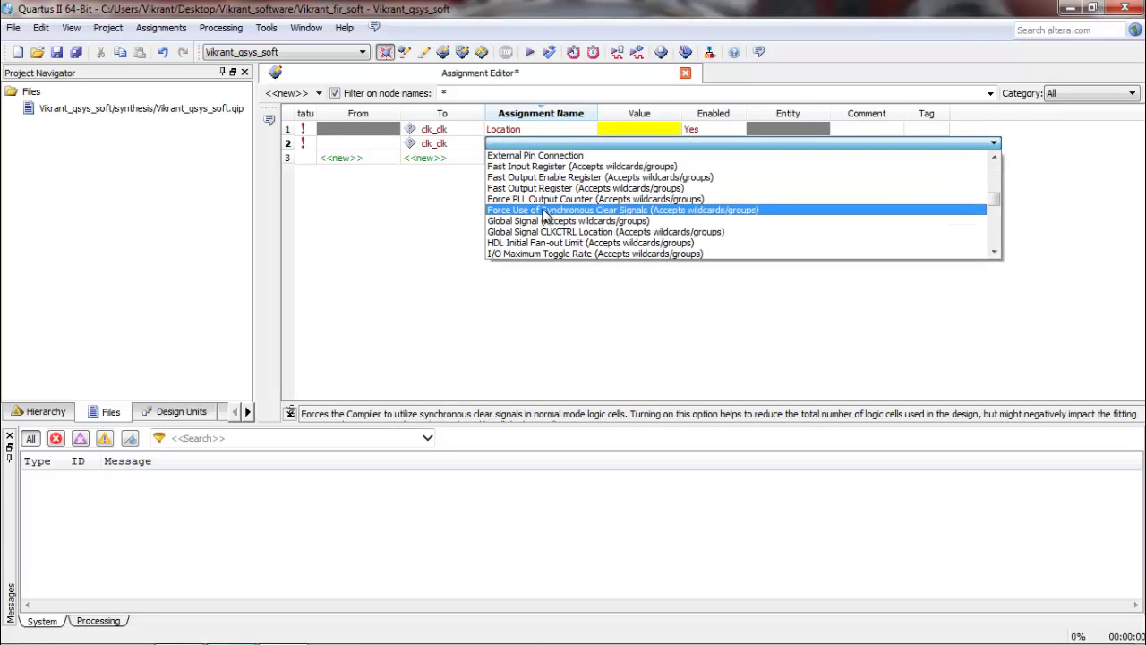
pyautogui.press('Down')
pyautogui.press('Down')
pyautogui.press('Down')
pyautogui.press('Down')
pyautogui.press('Down')
pyautogui.press('Return')
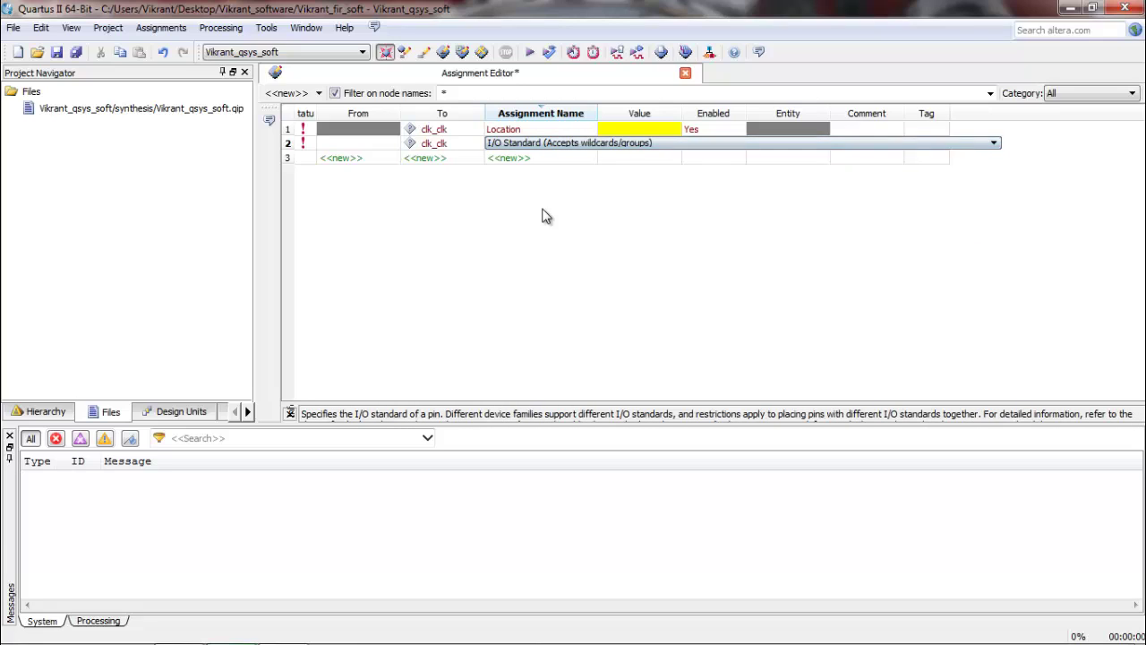
pyautogui.press('Return')
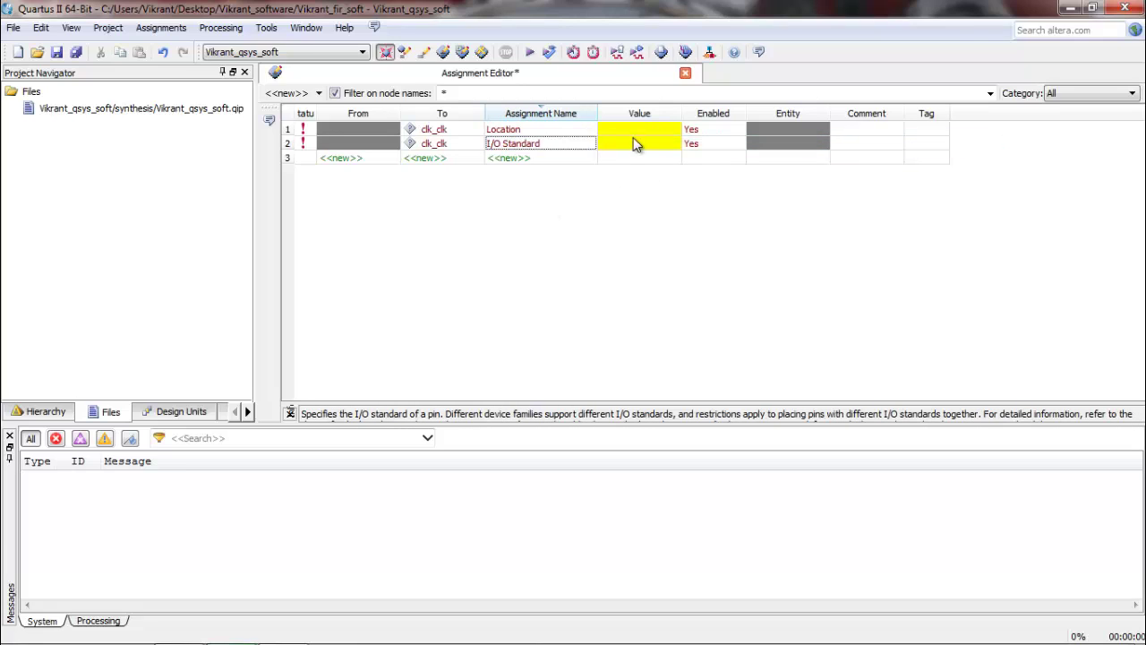
# Step: Set the clk_clk location value to PIN_L1 and its I/O standard value to 3.3-V LVTTL
pyautogui.click(633, 125)
pyautogui.click(633, 125)
pyautogui.write('pin')
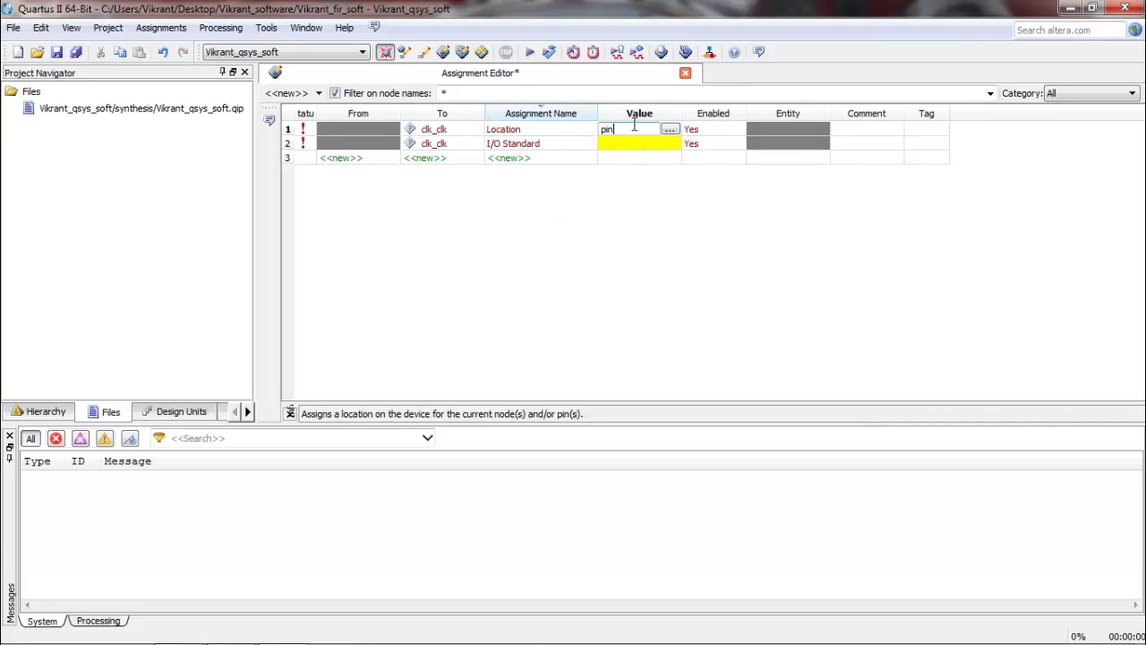
pyautogui.write('_l1')
pyautogui.press('Return')
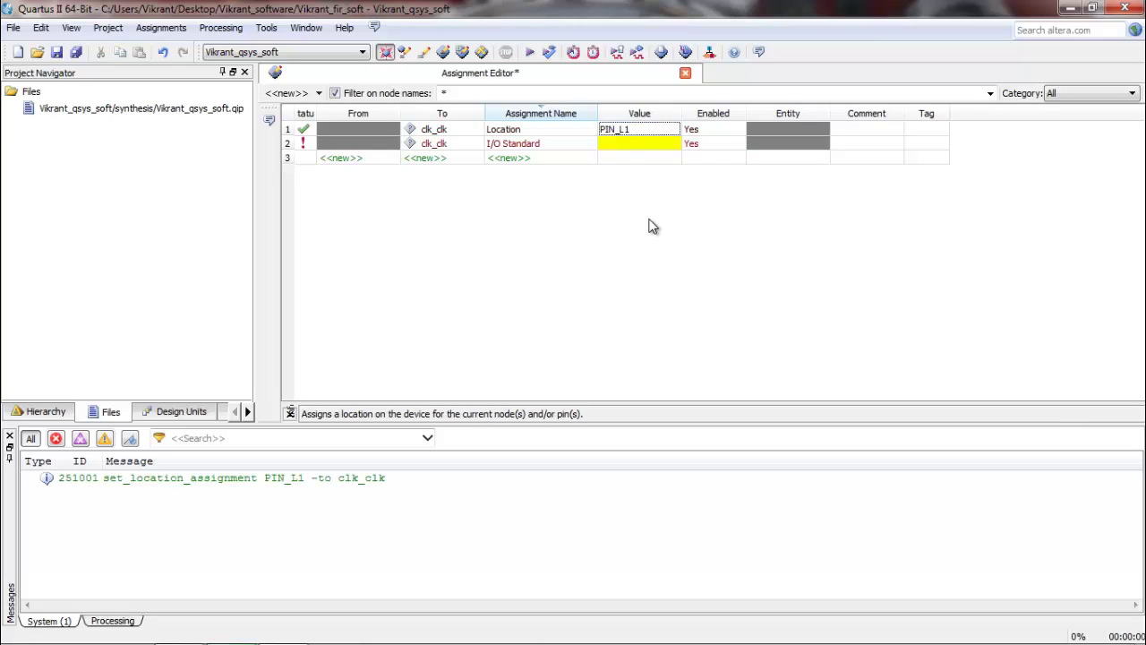
pyautogui.click(627, 148)
pyautogui.click(627, 151)
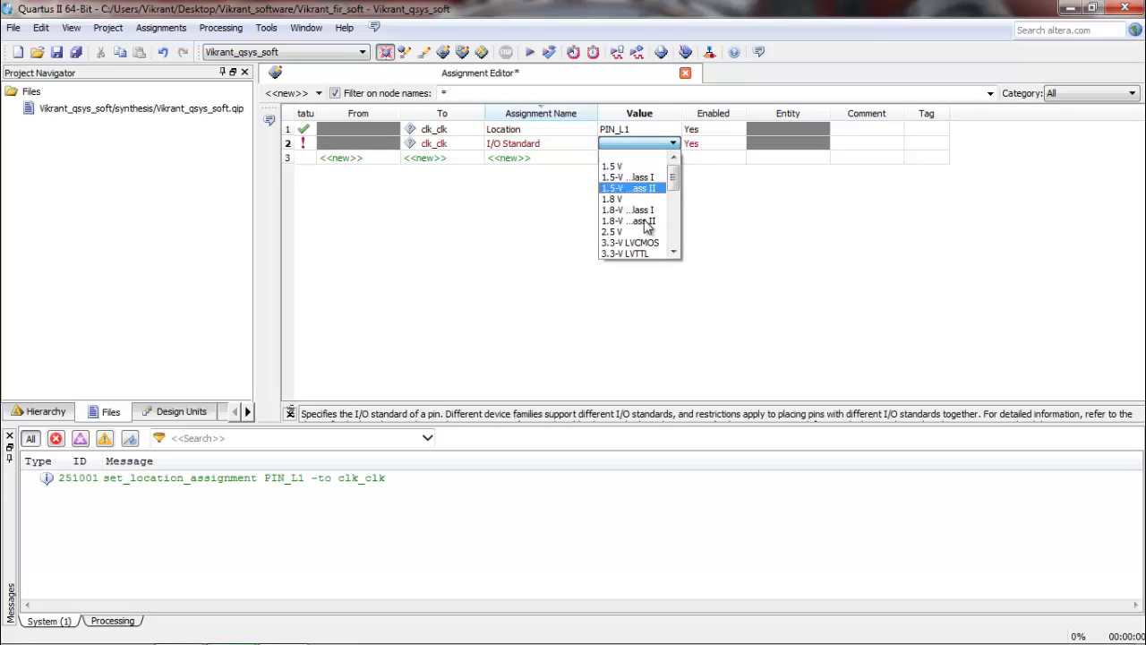
pyautogui.click(646, 255)
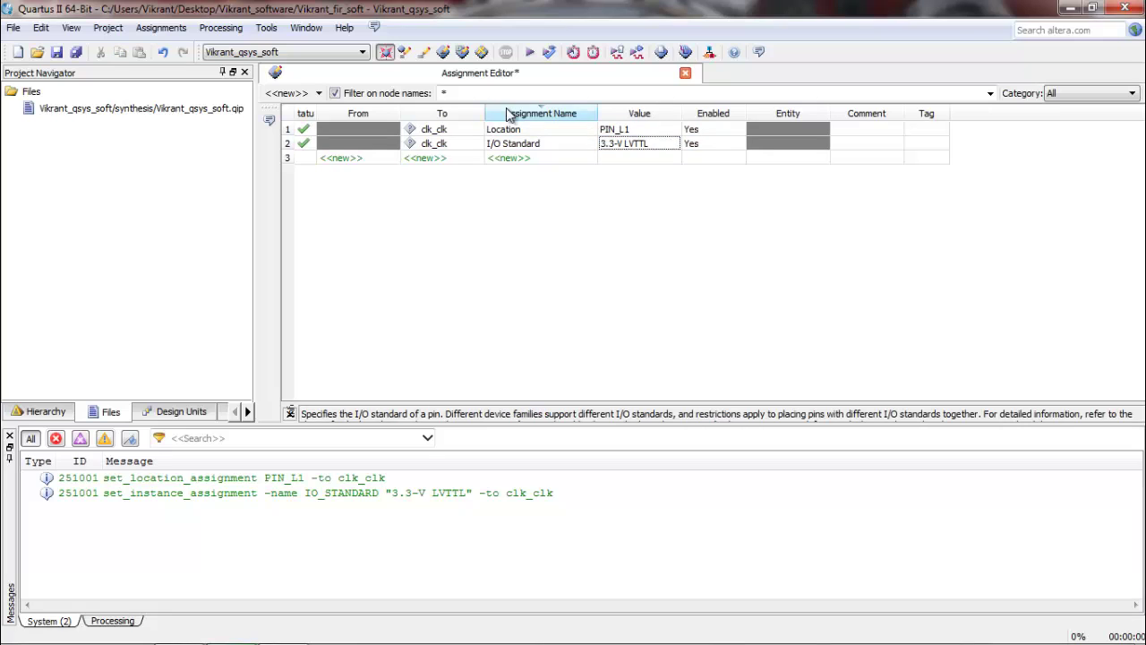
# Step: Start compilation of the project, saving the changes to the assignments
pyautogui.click(528, 54)
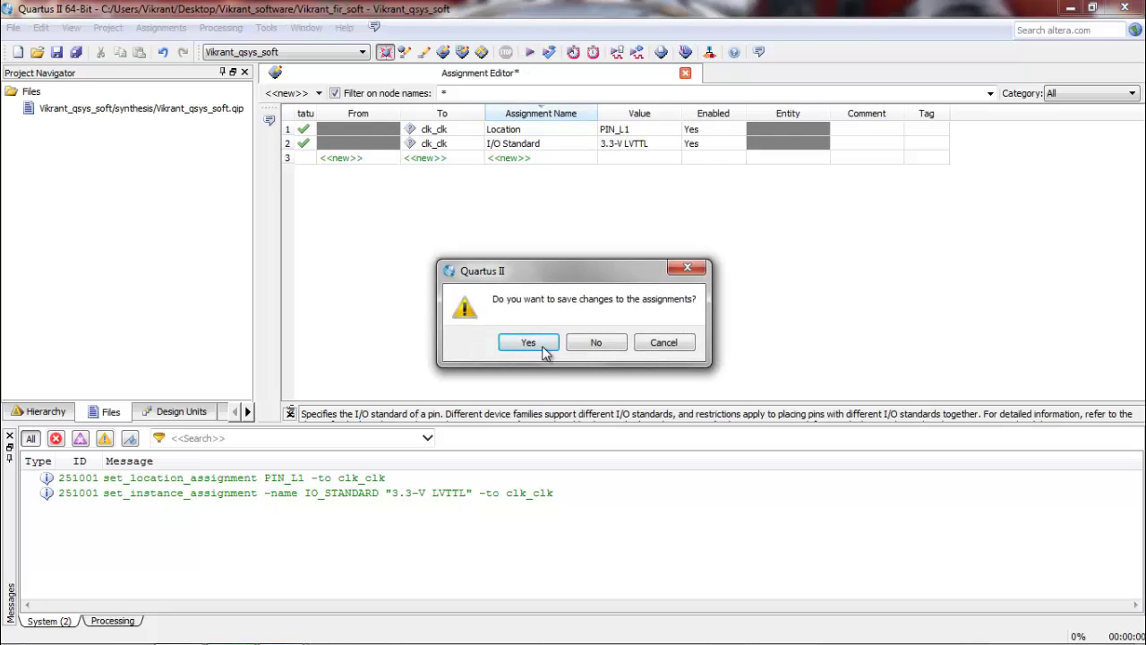
pyautogui.click(528, 342)
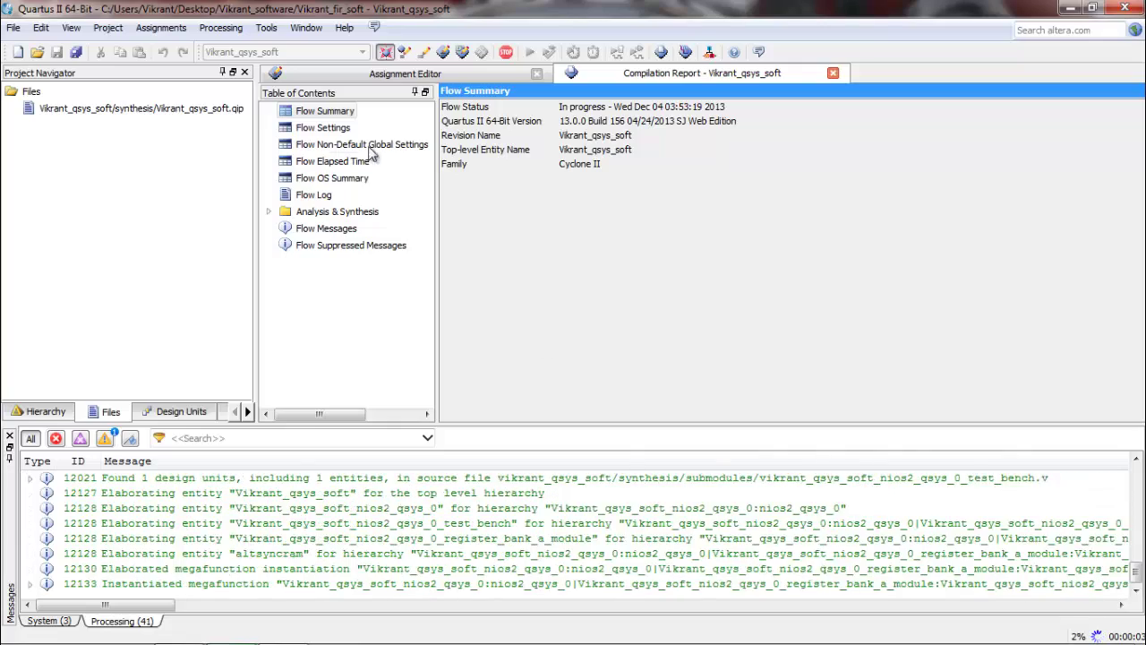
pyautogui.click(266, 27)
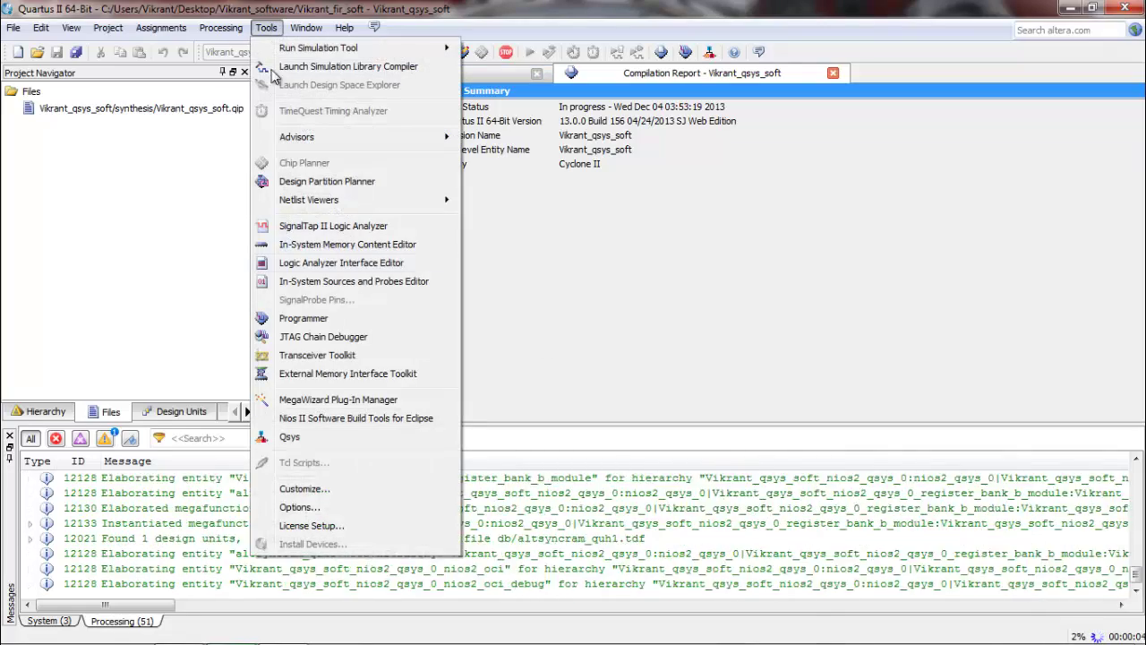
pyautogui.click(290, 437)
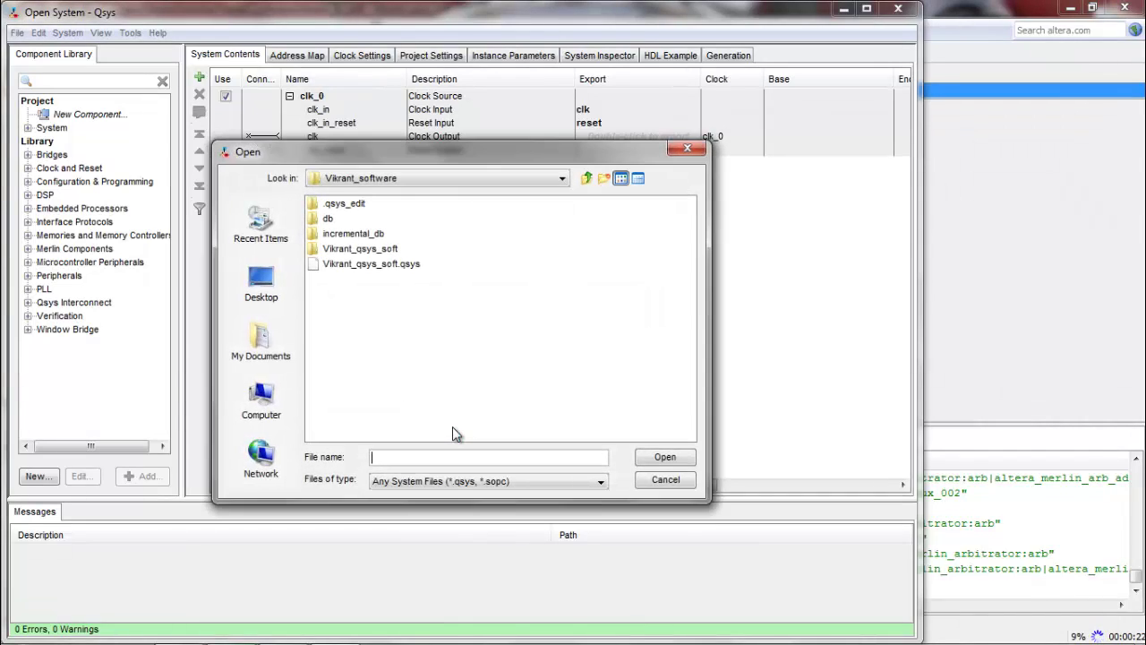
pyautogui.click(663, 479)
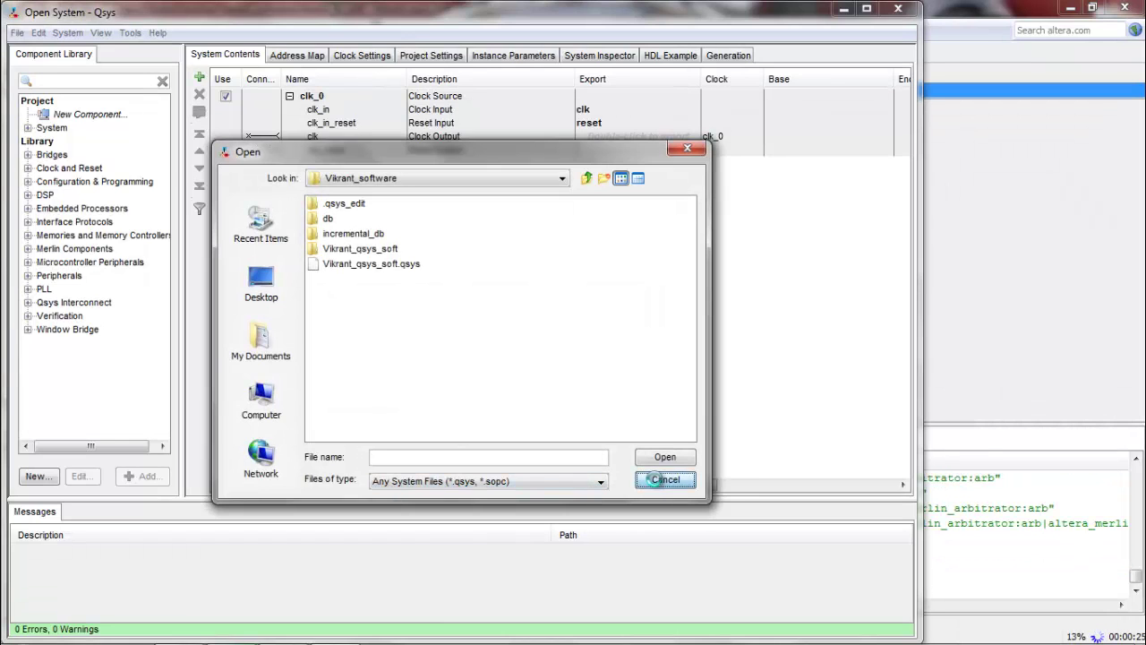
pyautogui.click(899, 11)
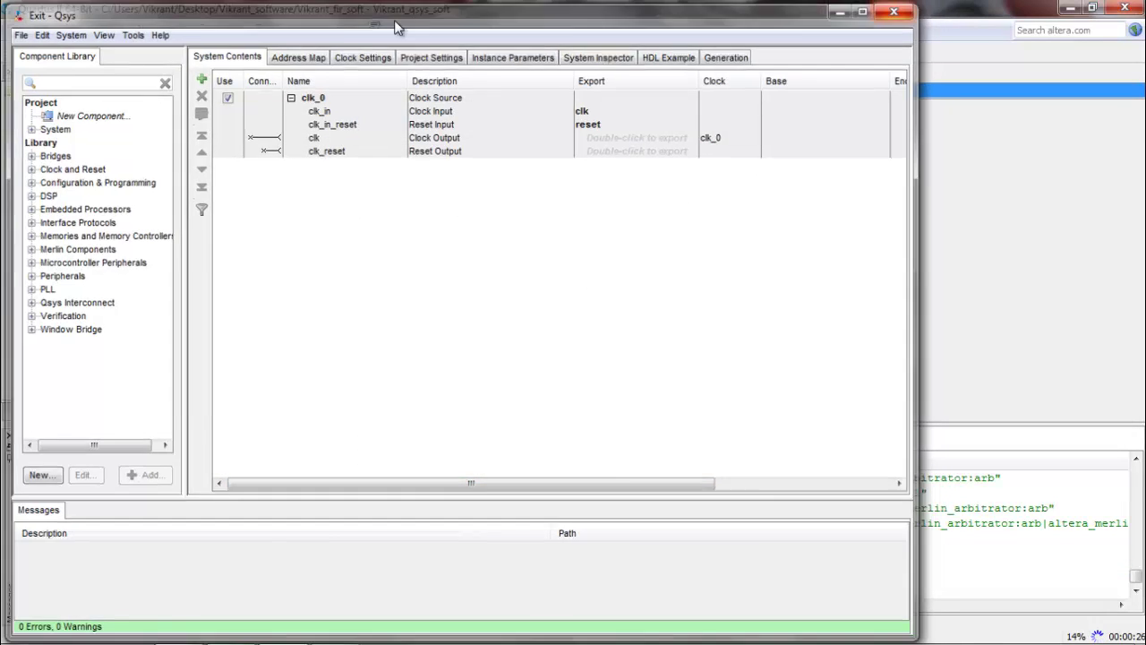
# Step: Switch to Nios II Software Build Tools for Eclipse and remove the existing fir_soft application project and its BSP project from the workspace
pyautogui.click(266, 27)
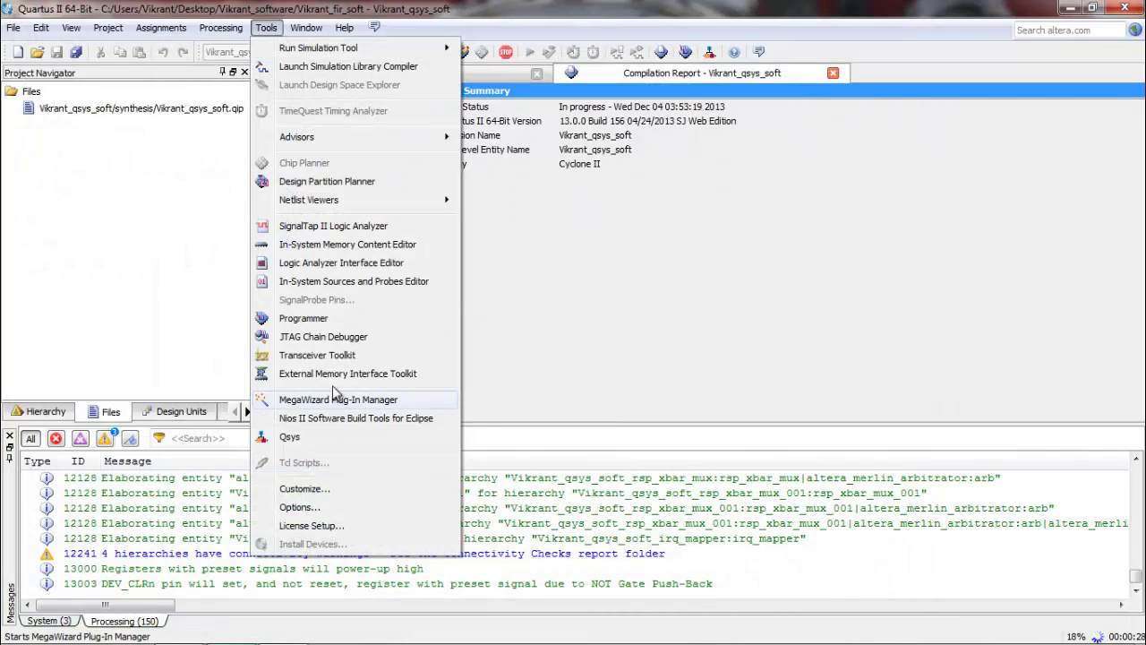
pyautogui.click(338, 418)
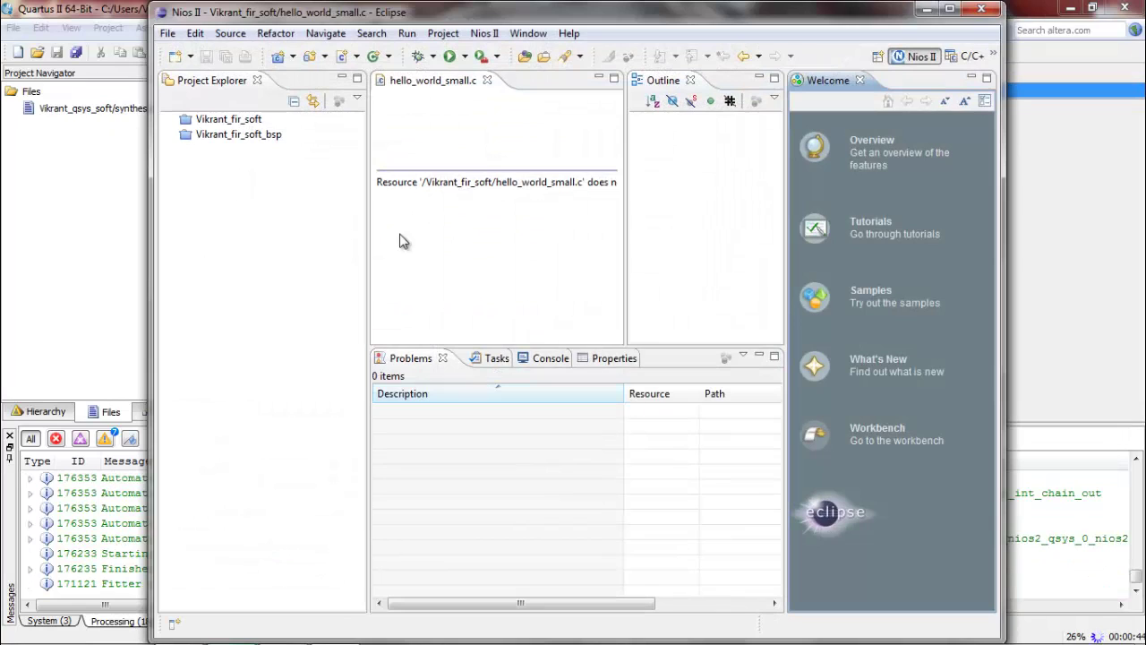
pyautogui.click(229, 123)
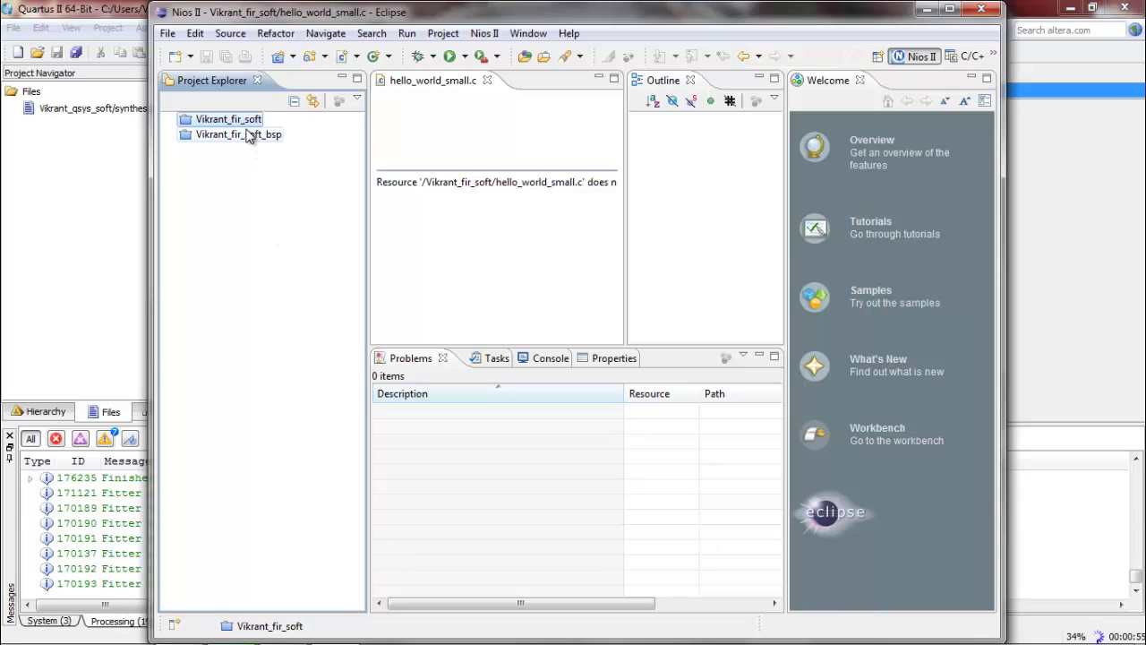
pyautogui.press('Delete')
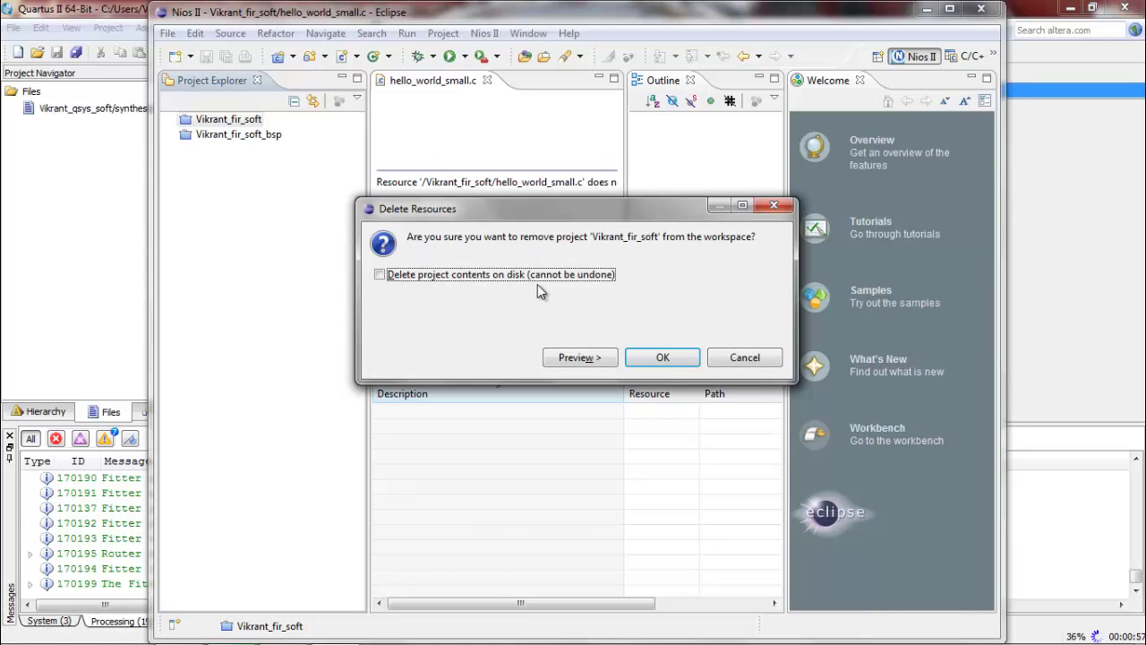
pyautogui.click(545, 281)
pyautogui.click(661, 358)
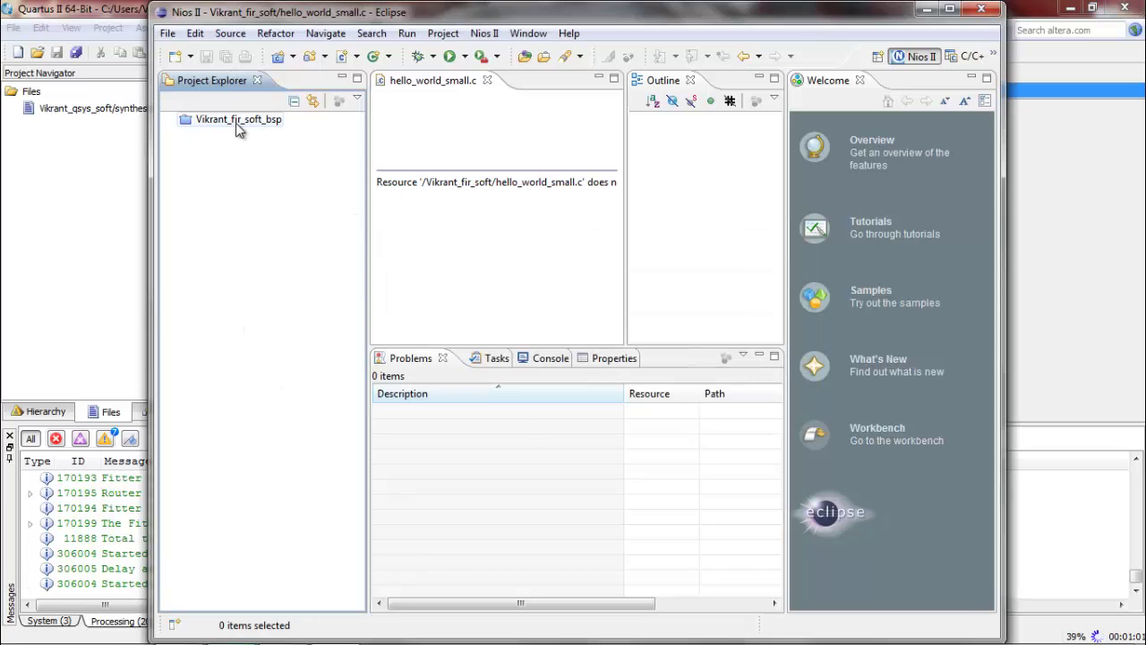
pyautogui.click(238, 121)
pyautogui.press('Delete')
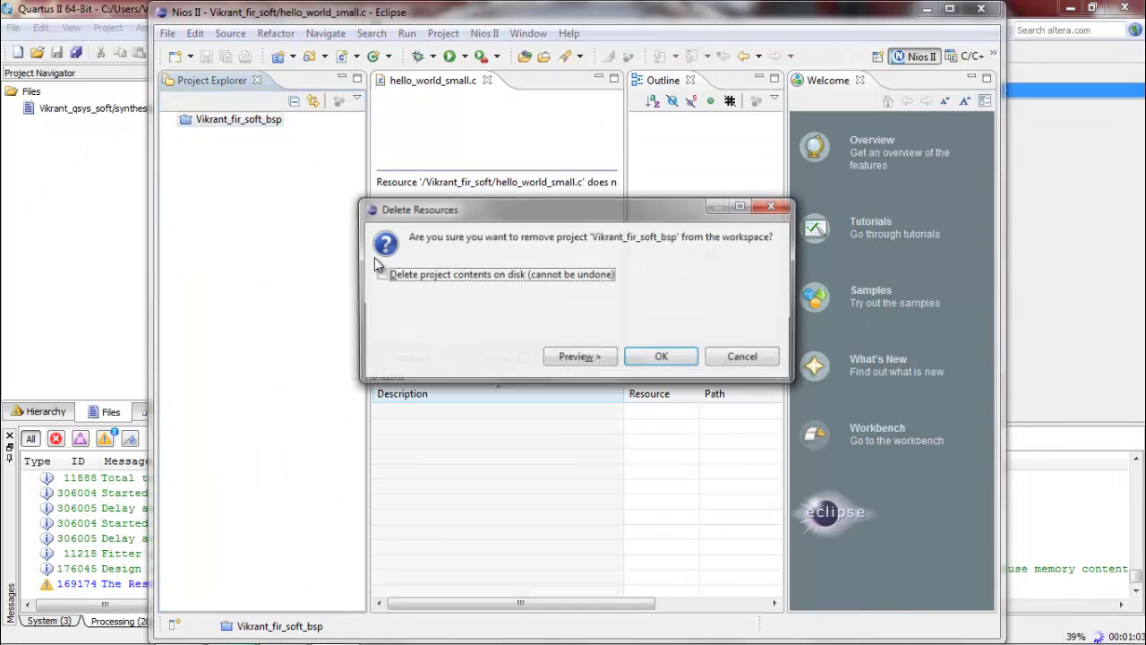
pyautogui.click(662, 357)
# Step: Start a new Nios II application and BSP project from template, using the qsys_soft .sopcinfo file as the target hardware information
pyautogui.rightClick(334, 331)
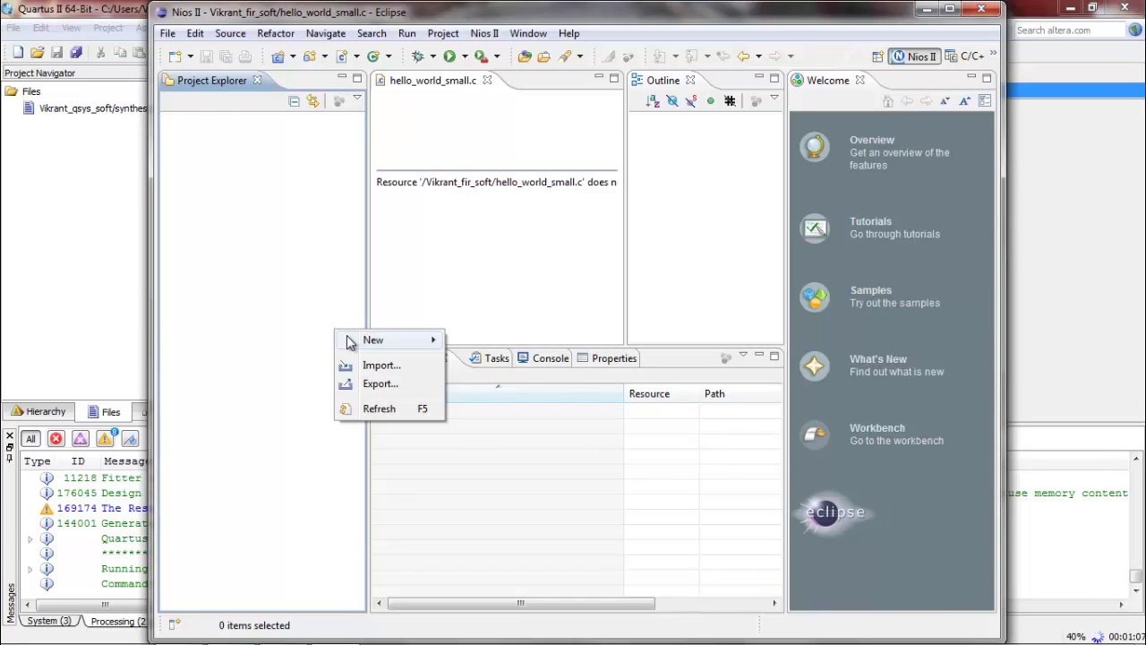
pyautogui.moveTo(370, 339)
pyautogui.click(502, 383)
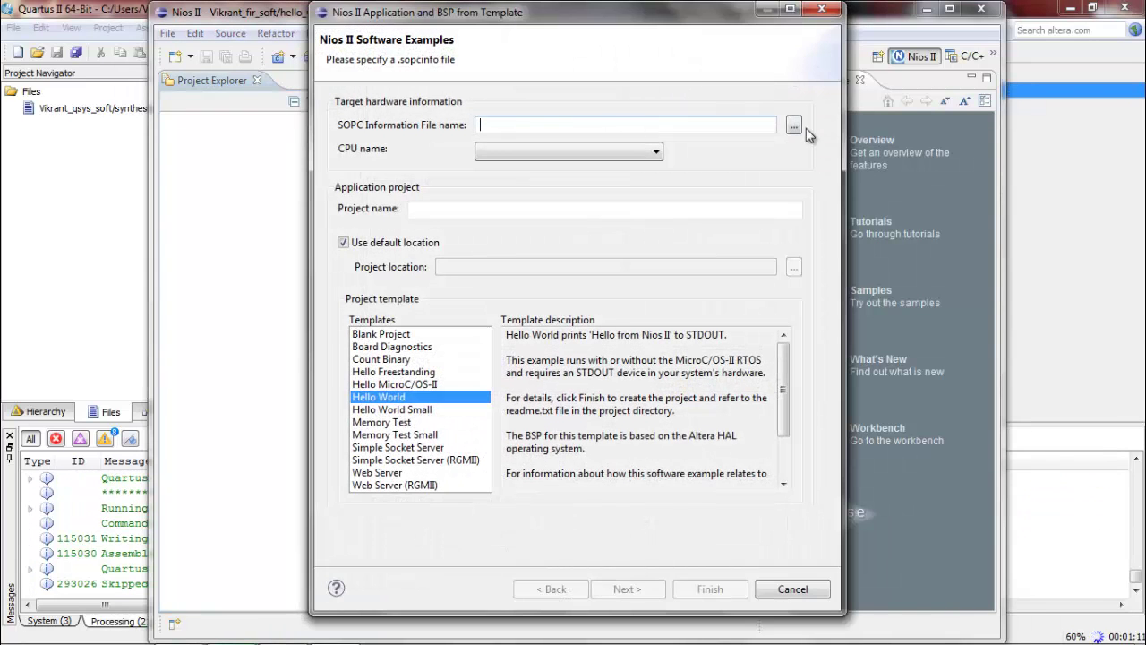
pyautogui.click(794, 125)
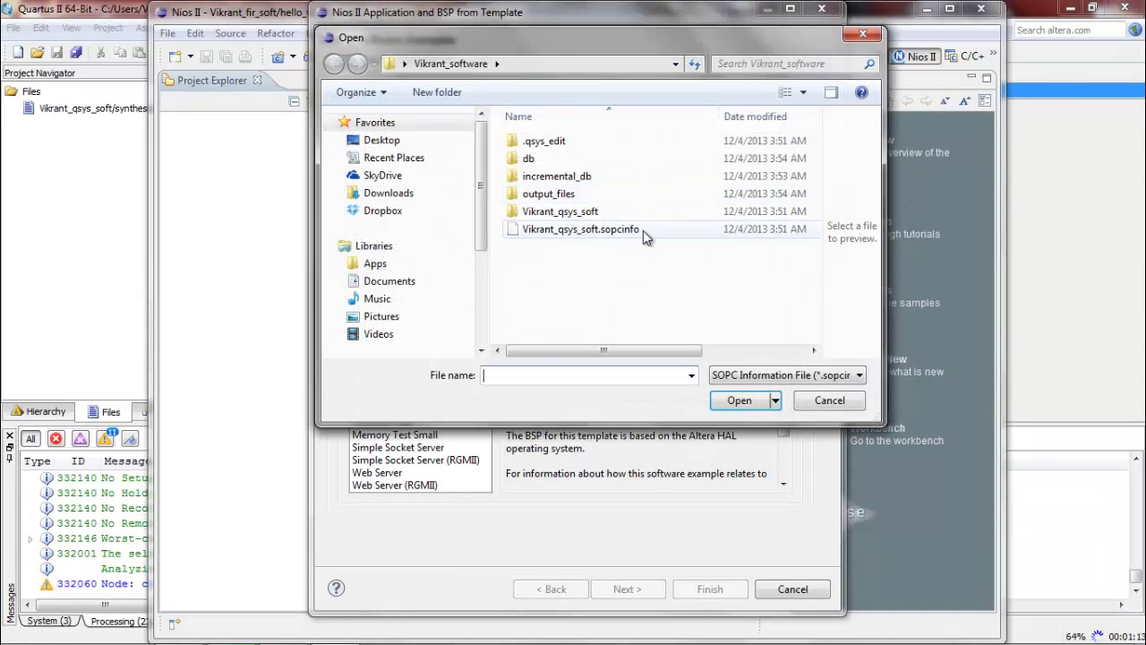
pyautogui.doubleClick(643, 232)
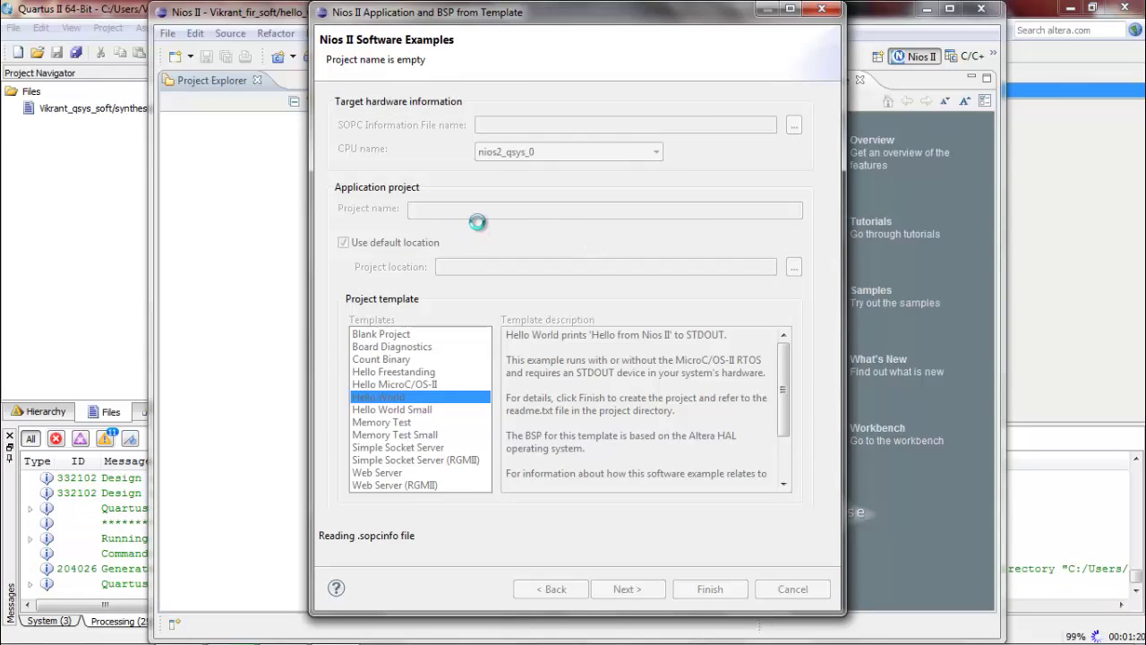
# Step: Name the project with the owner's first name followed by _fir_soft, choose the Hello World Small template, and create the project
pyautogui.click(476, 212)
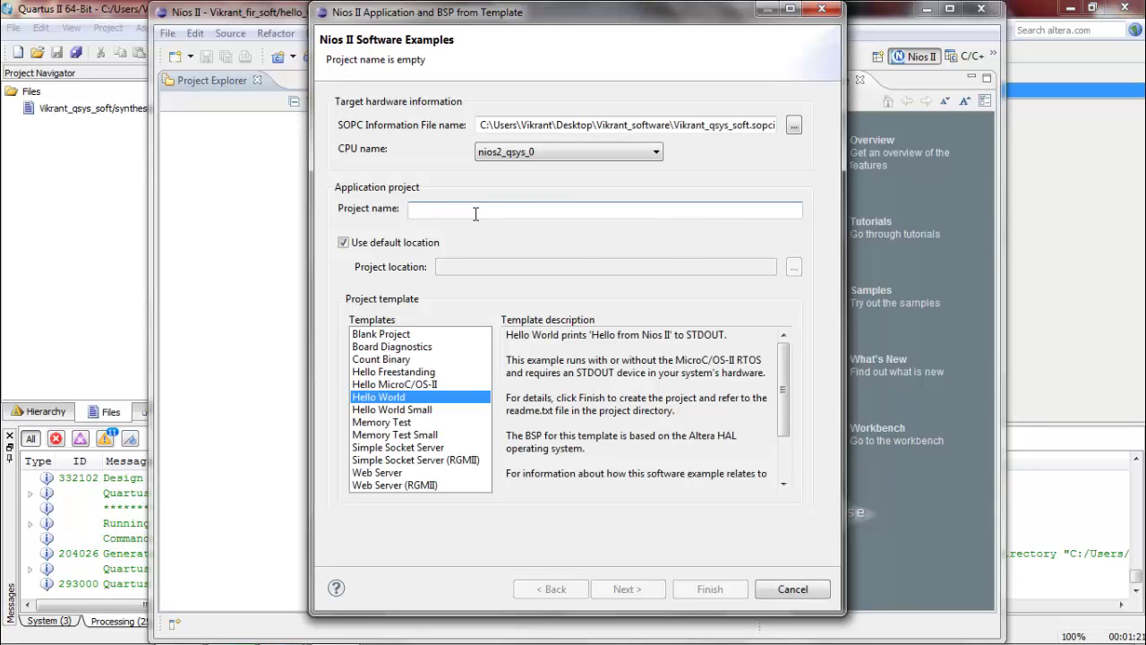
pyautogui.write('Vikrant_fir_soft')
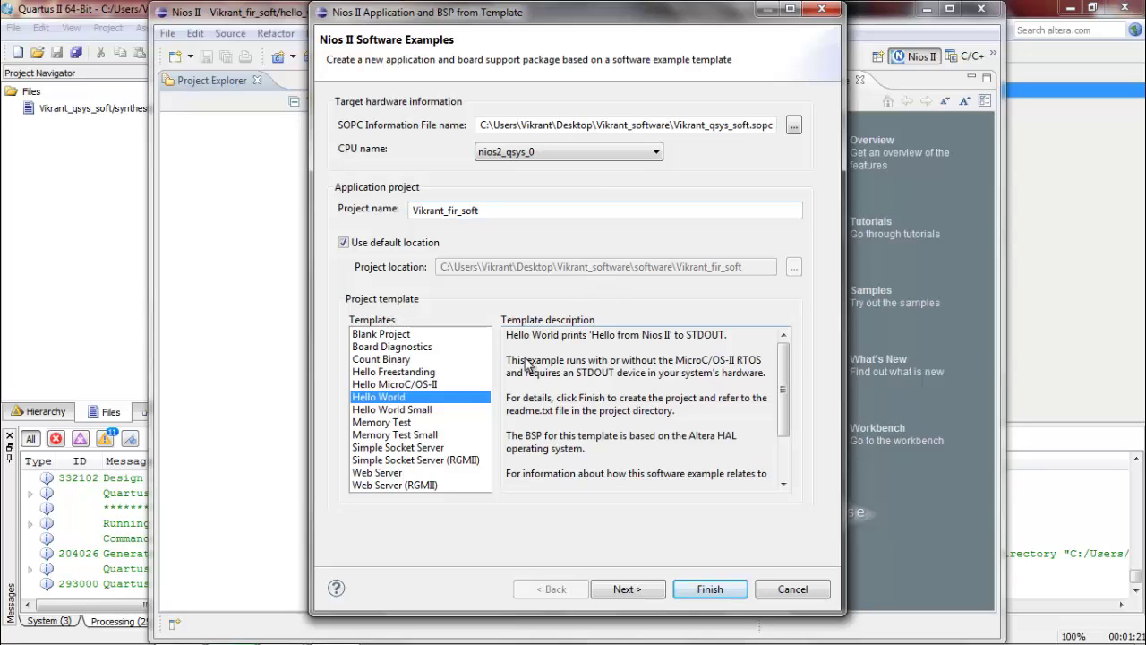
pyautogui.click(410, 411)
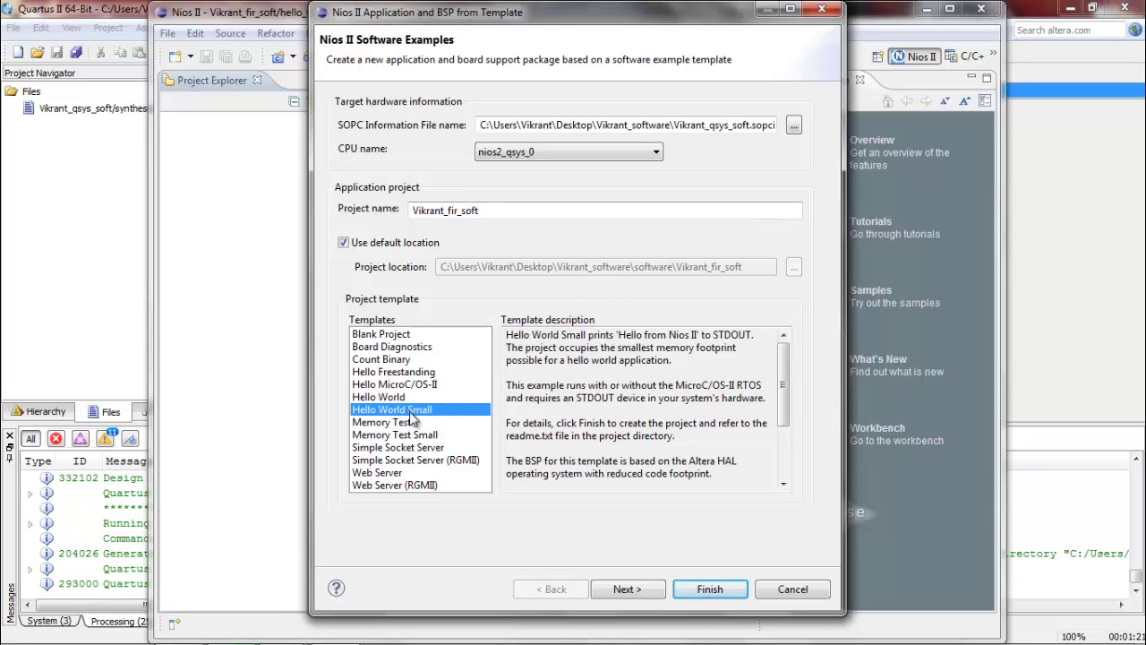
pyautogui.click(683, 589)
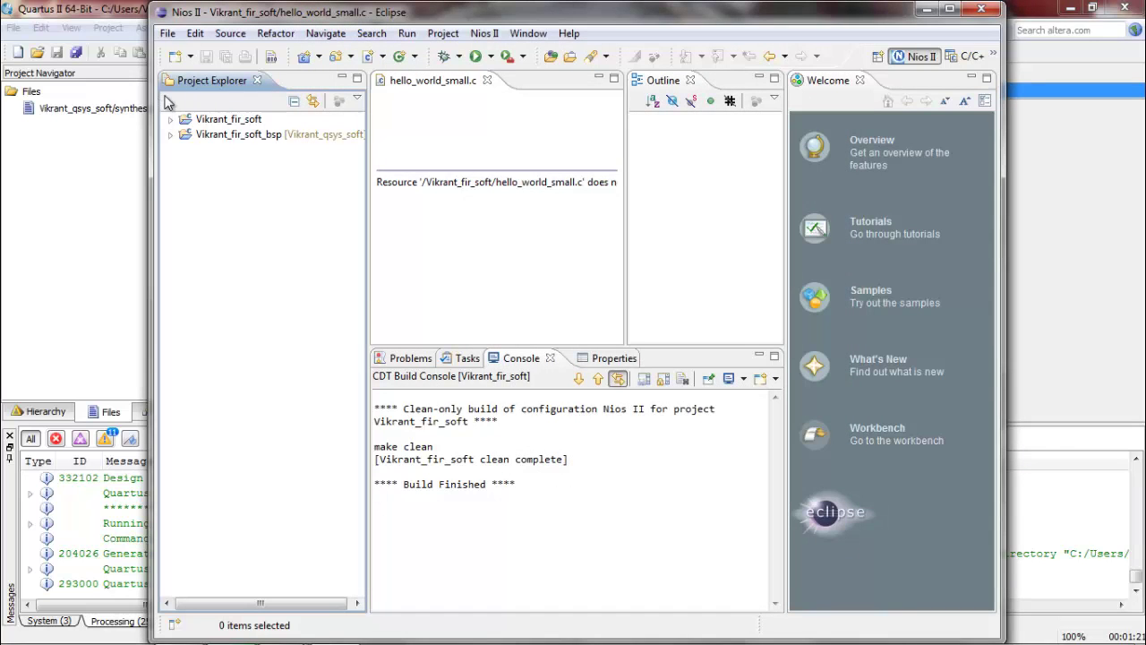
# Step: Copy all the C code from the _C.txt file in the project folder, then close the file, the folder and the compilation message
pyautogui.moveTo(358, 643)
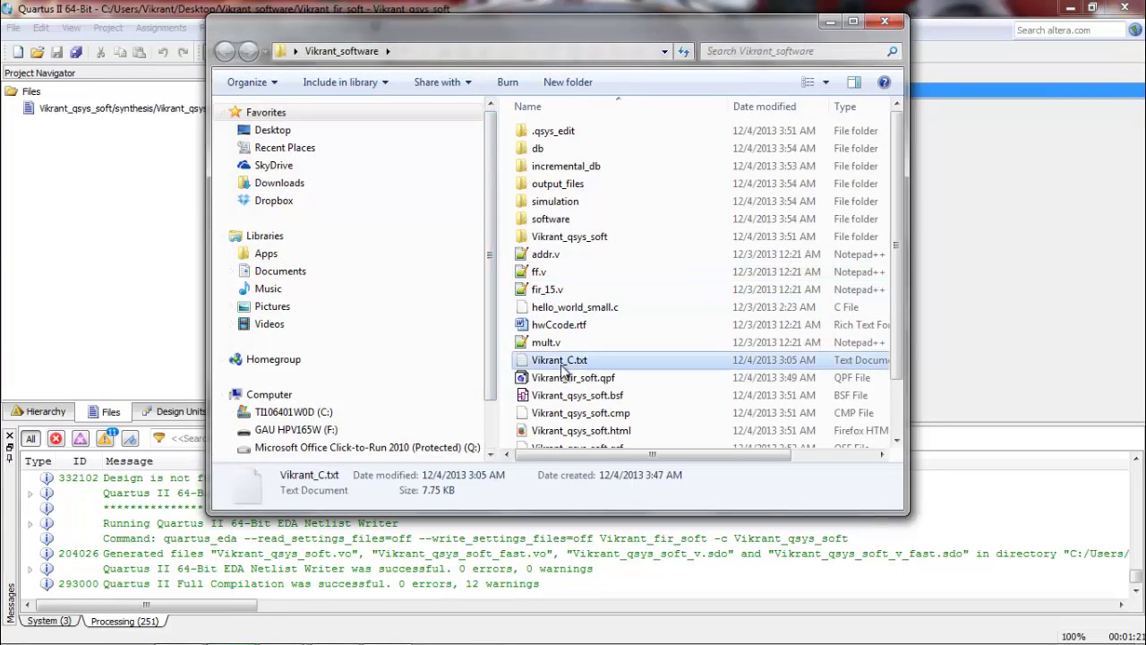
pyautogui.doubleClick(564, 361)
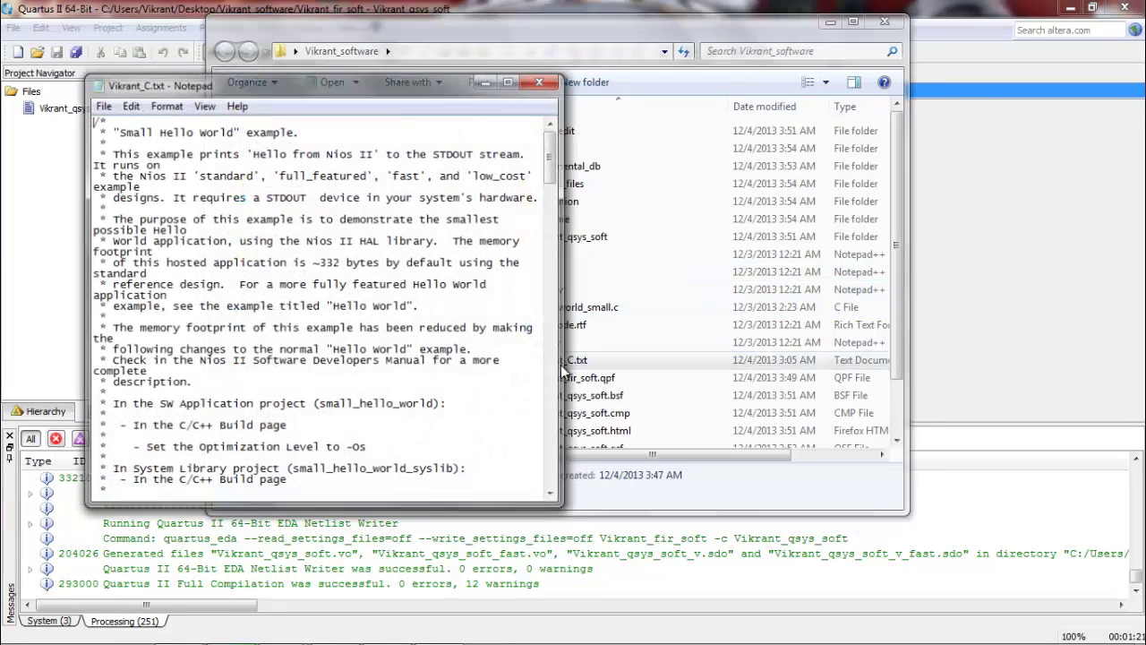
pyautogui.click(379, 372)
pyautogui.hotkey('ctrl', 'a')
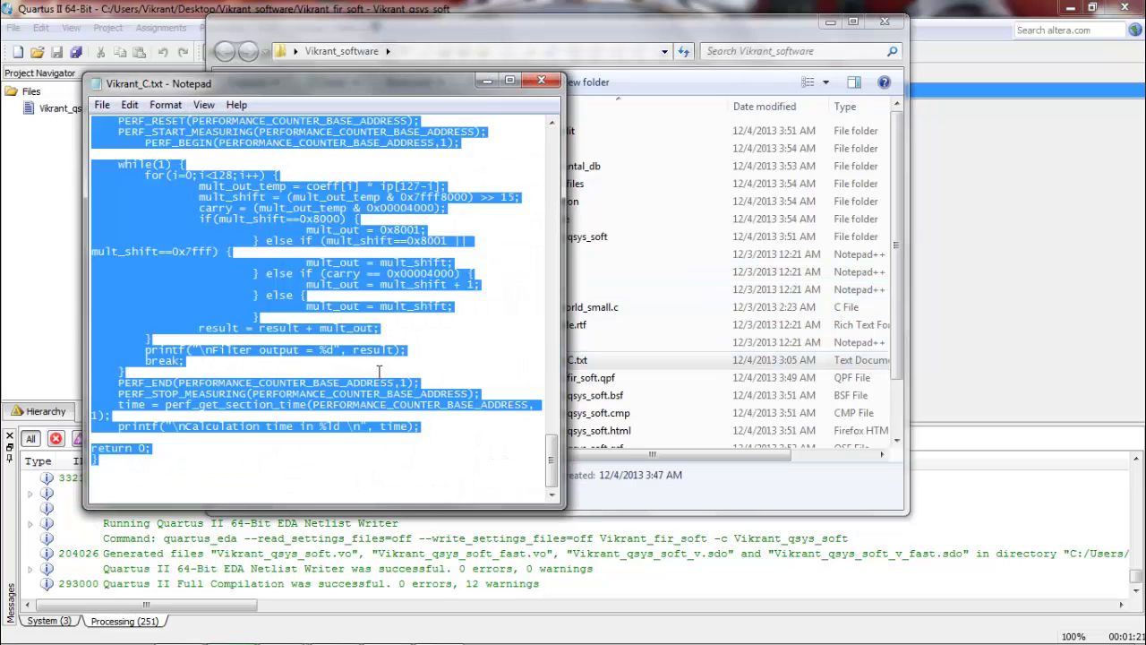
pyautogui.click(541, 81)
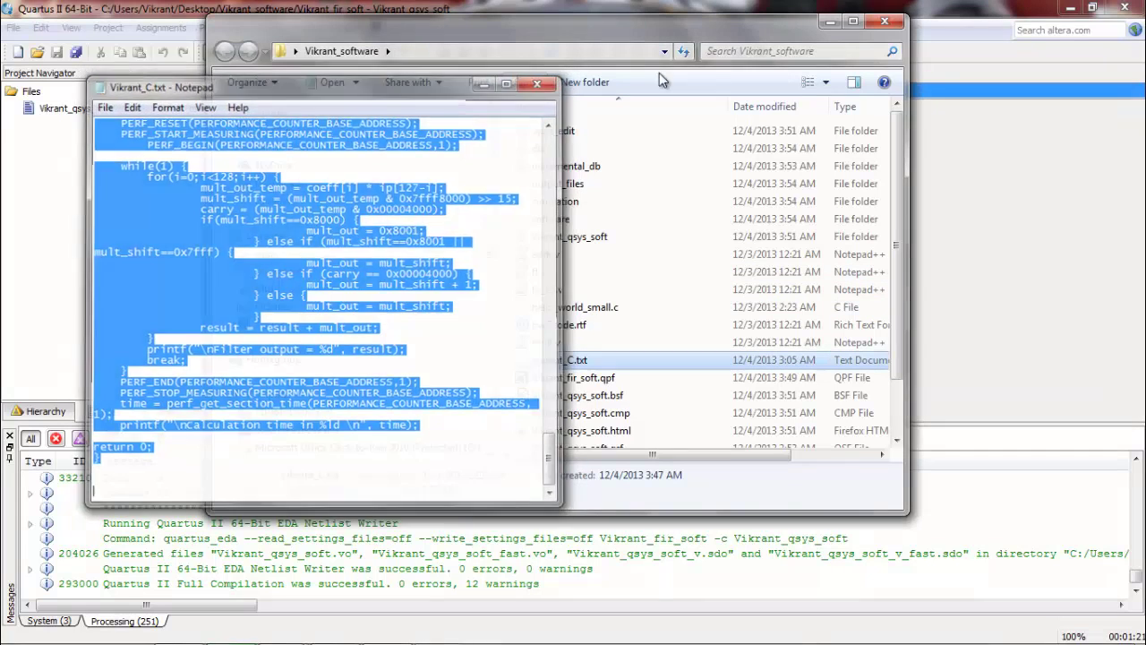
pyautogui.click(877, 26)
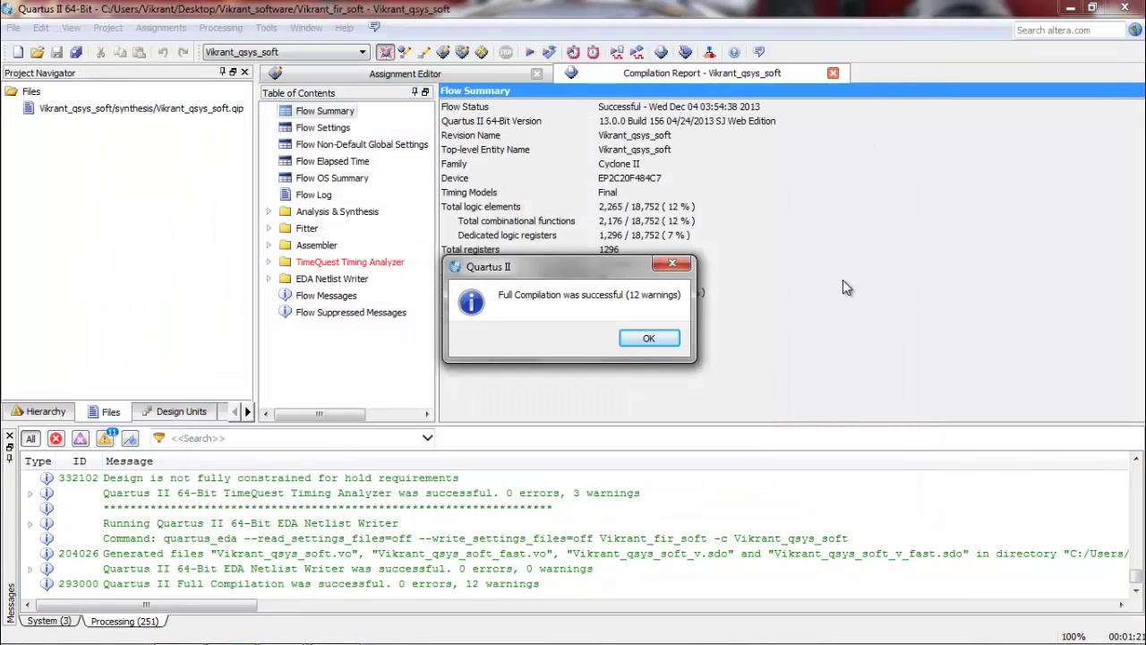
pyautogui.click(652, 341)
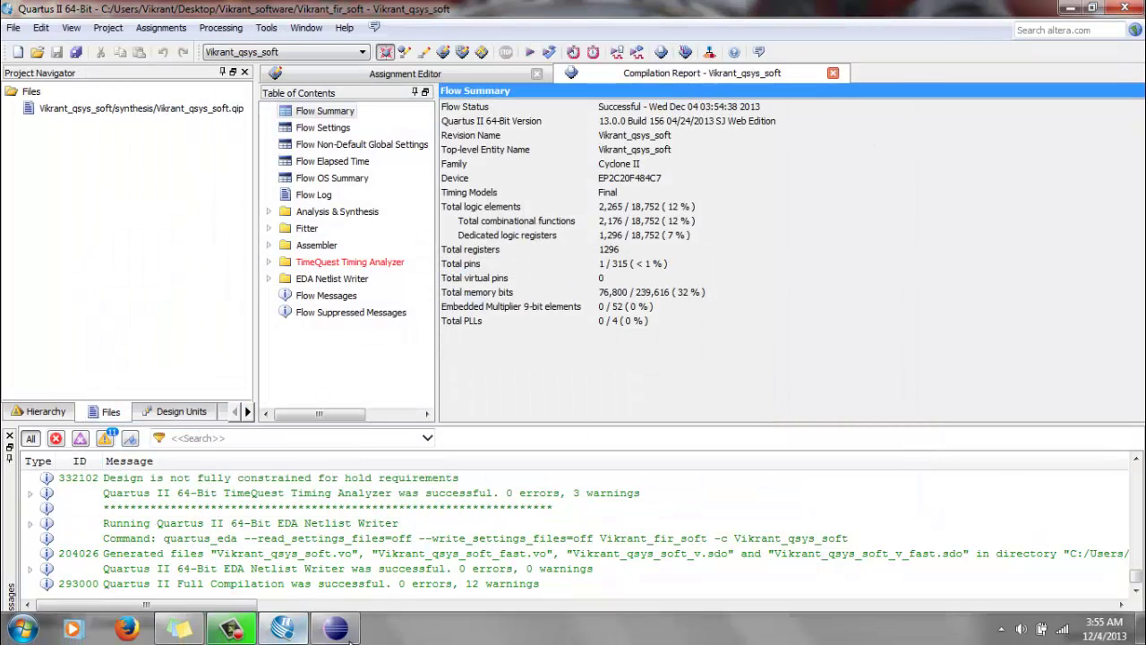
# Step: In Nios II Eclipse, replace the entire contents of the fir_soft project's hello_world_small.c with the copied code, then save and close the file
pyautogui.click(336, 629)
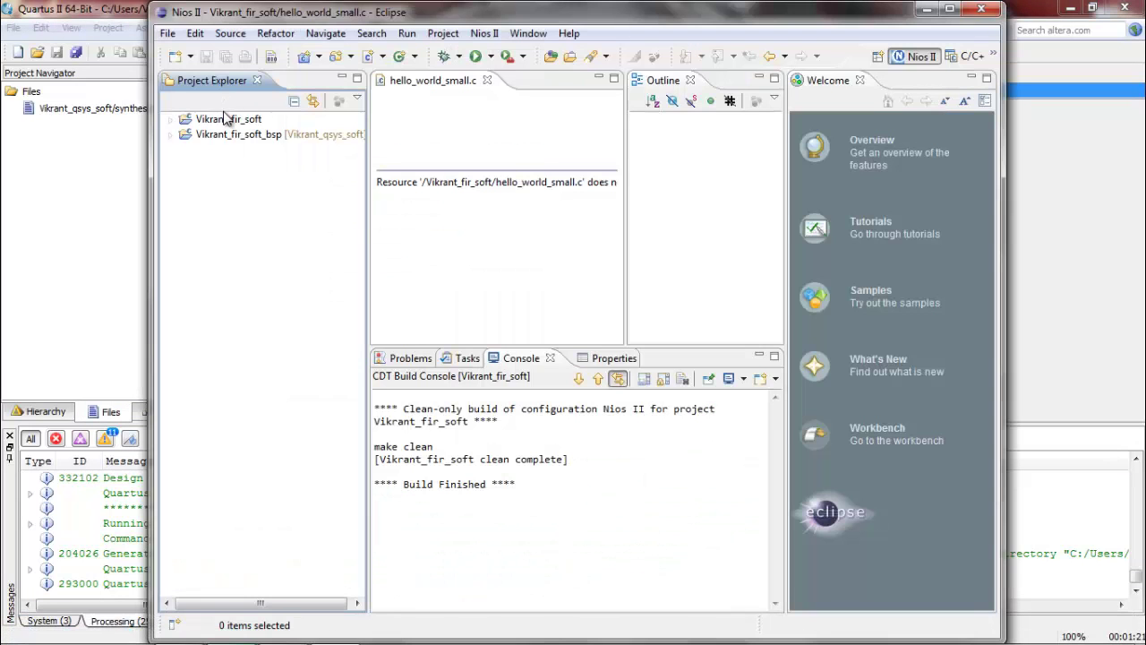
pyautogui.doubleClick(229, 119)
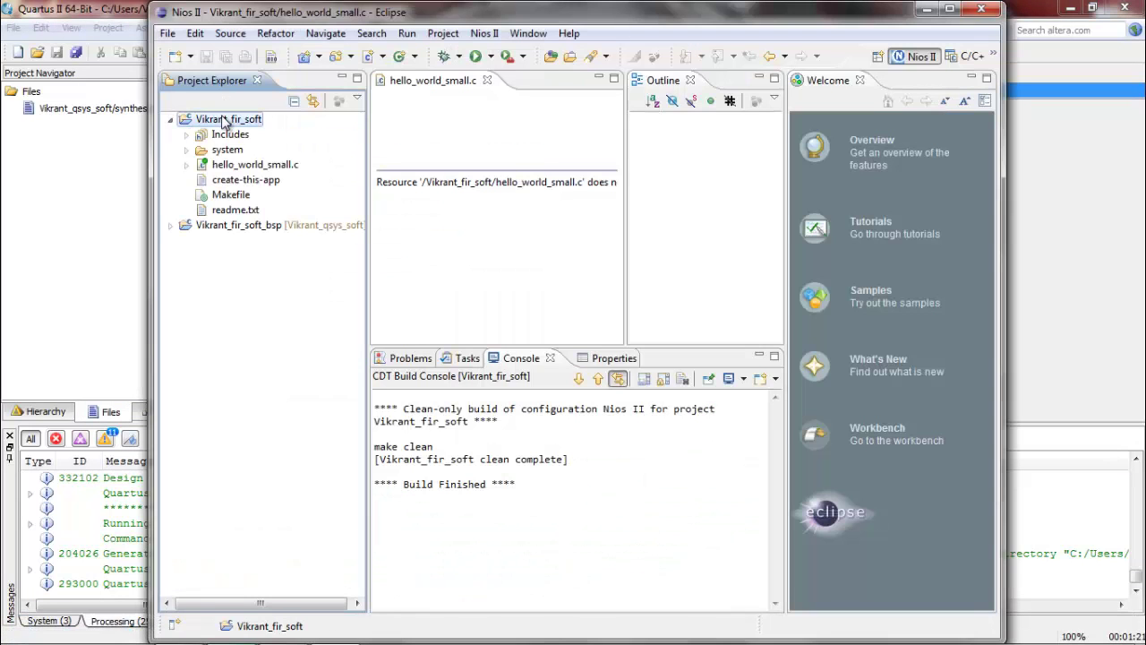
pyautogui.doubleClick(255, 164)
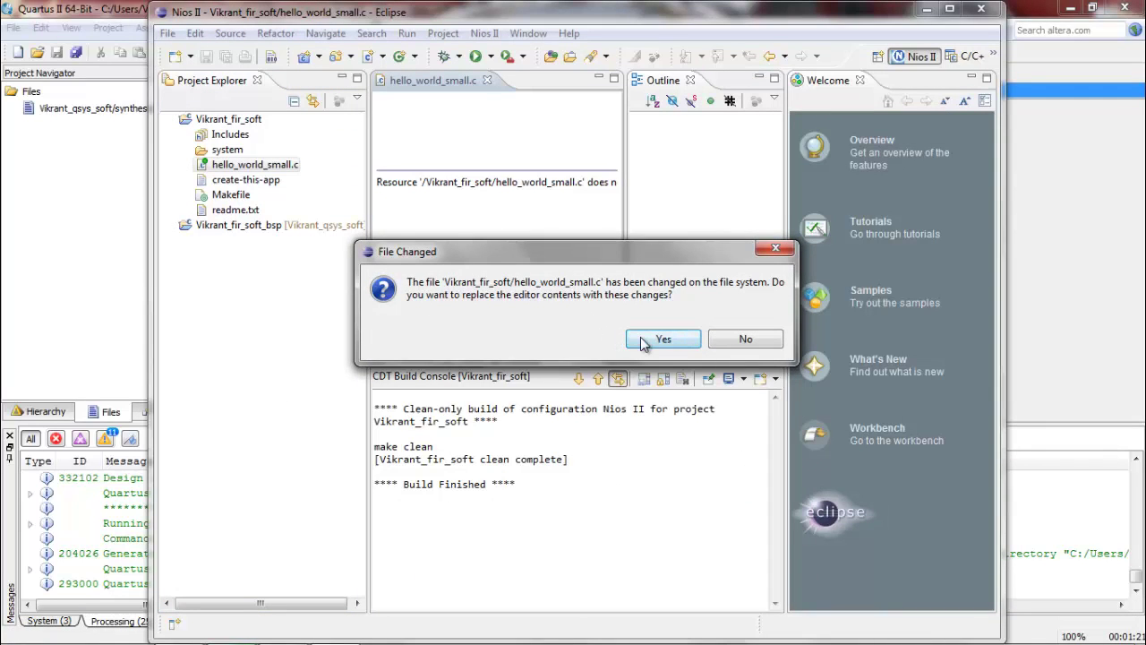
pyautogui.click(642, 342)
pyautogui.click(517, 300)
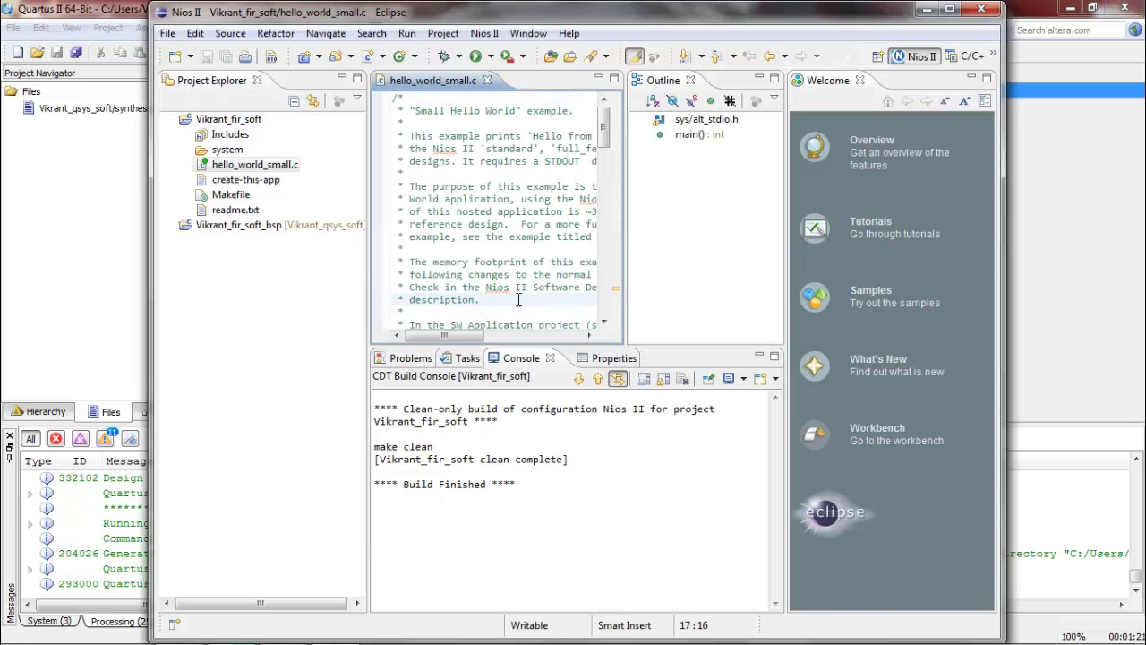
pyautogui.hotkey('ctrl', 'a')
pyautogui.hotkey('ctrl', 'v')
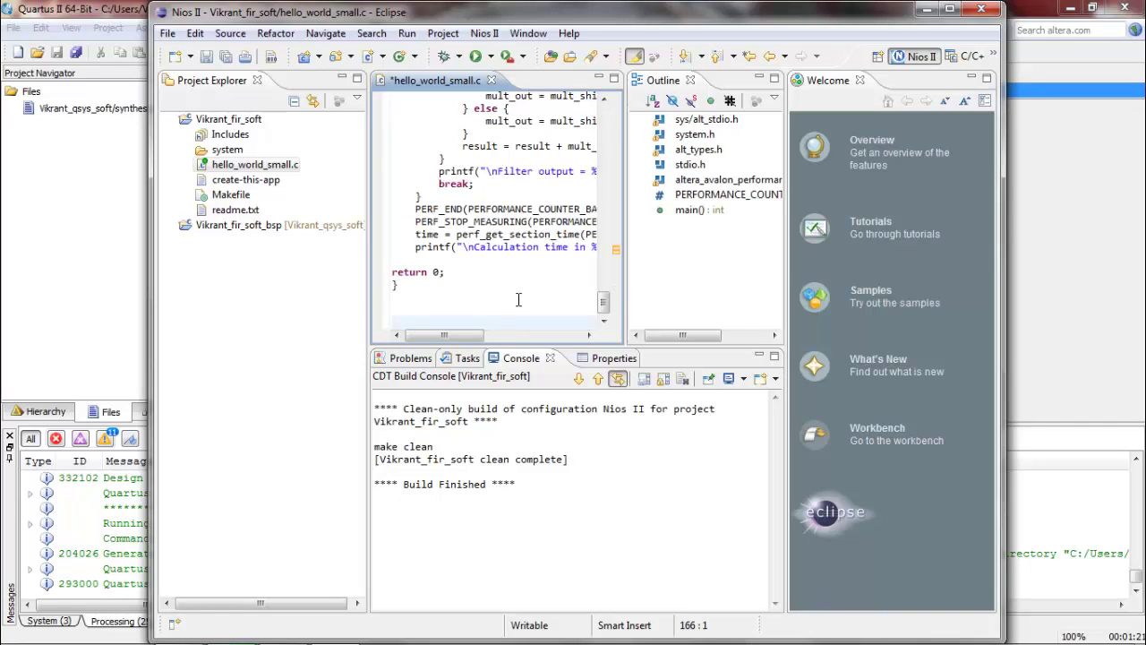
pyautogui.hotkey('ctrl', 's')
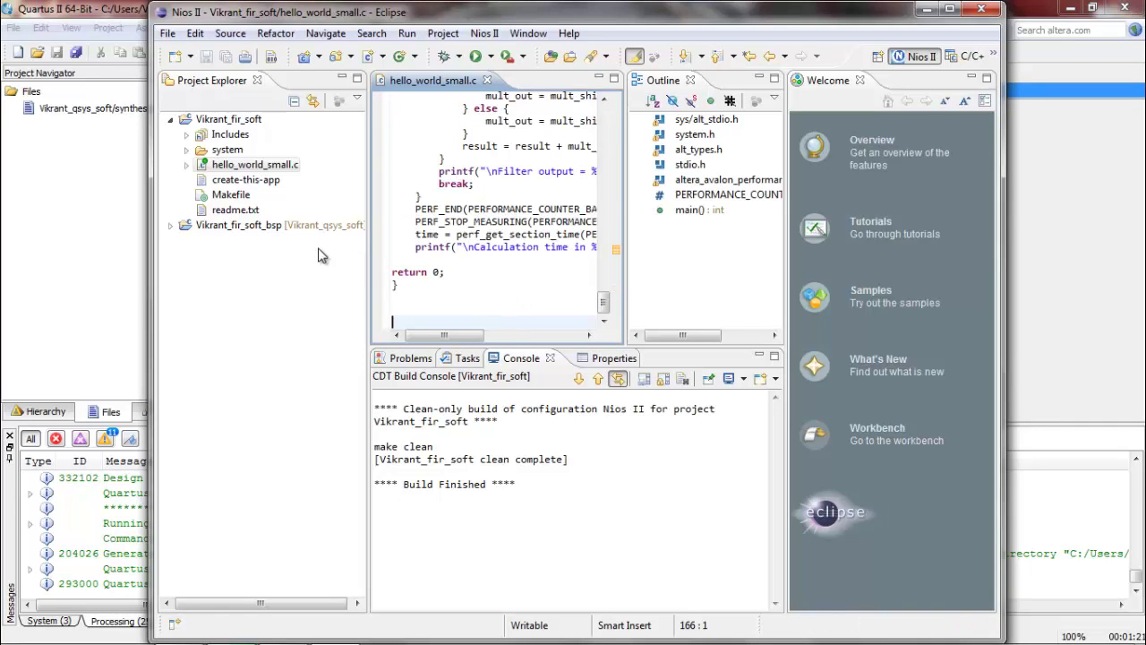
pyautogui.click(487, 81)
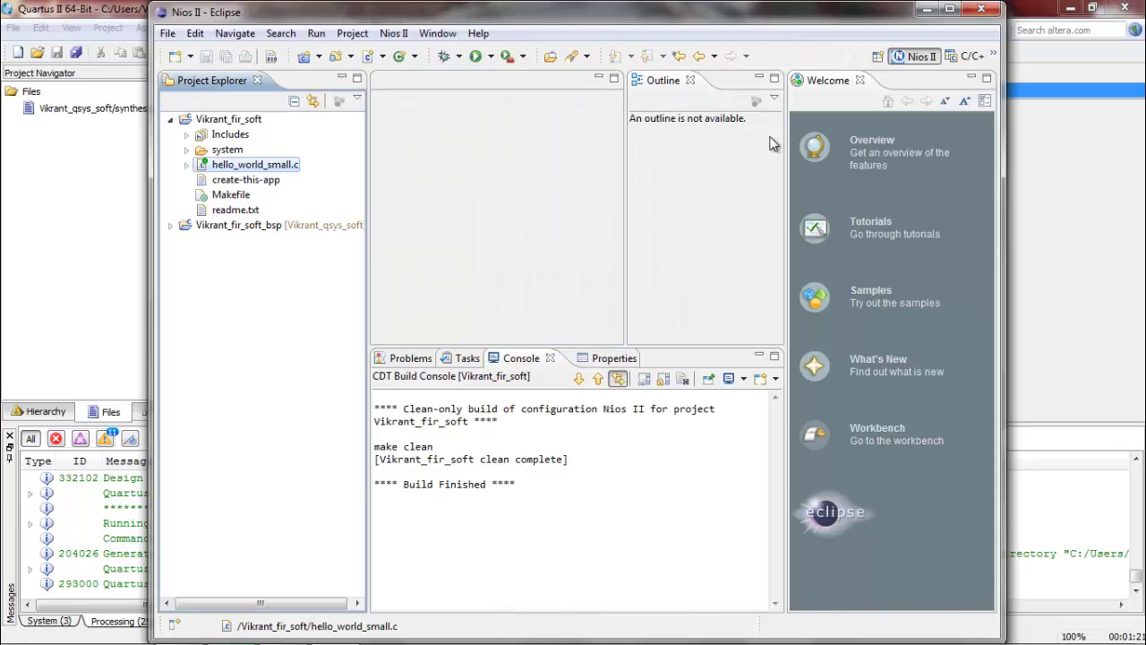
# Step: Switch to Quartus II and load the compiled programming file from output_files into the Programmer
pyautogui.click(922, 10)
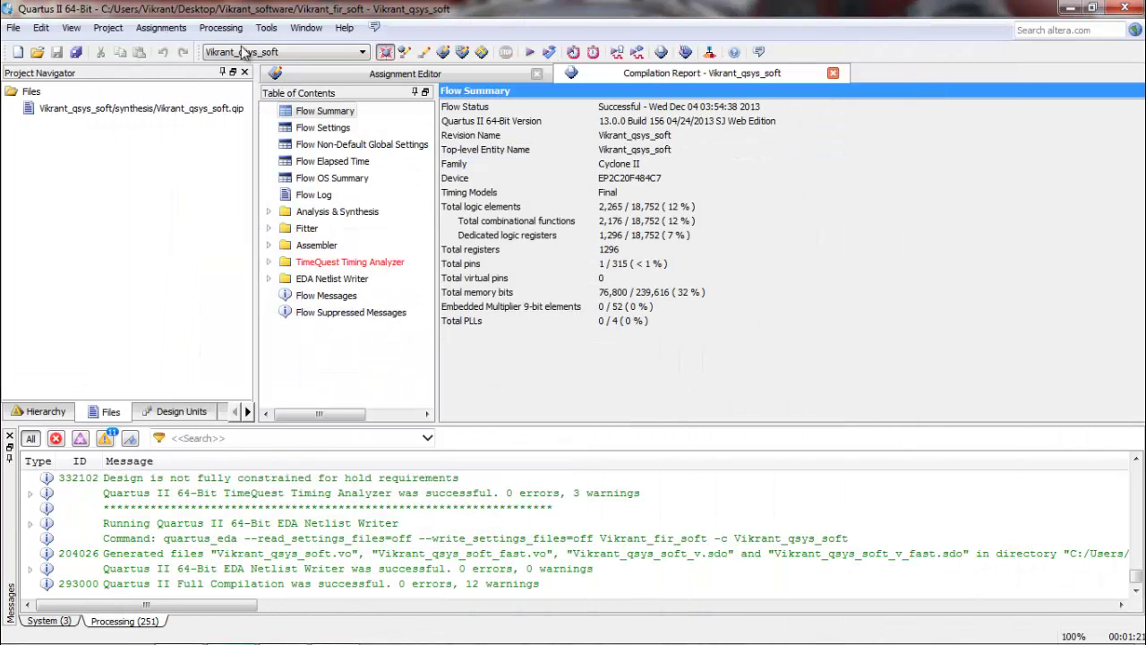
pyautogui.click(684, 51)
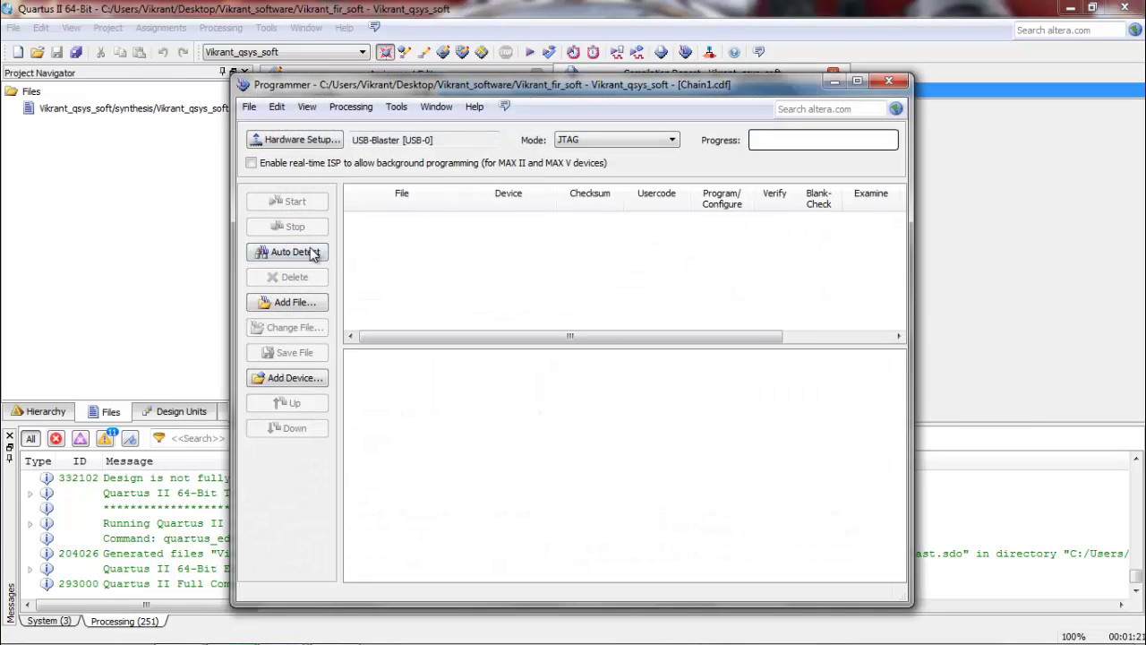
pyautogui.click(282, 305)
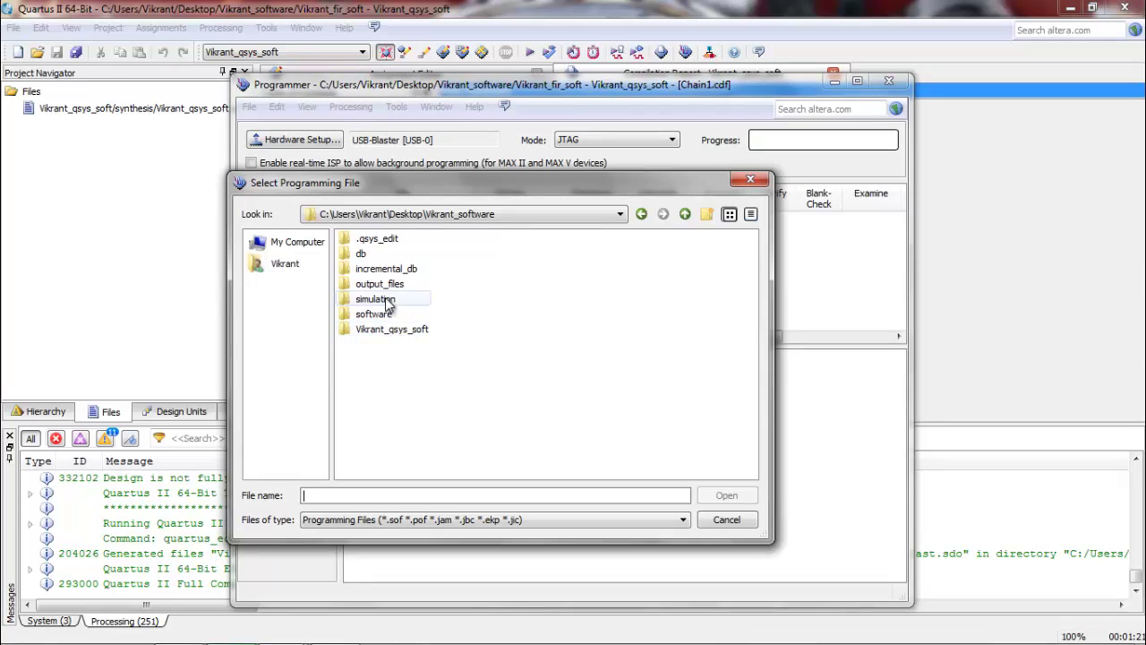
pyautogui.doubleClick(385, 286)
pyautogui.doubleClick(394, 254)
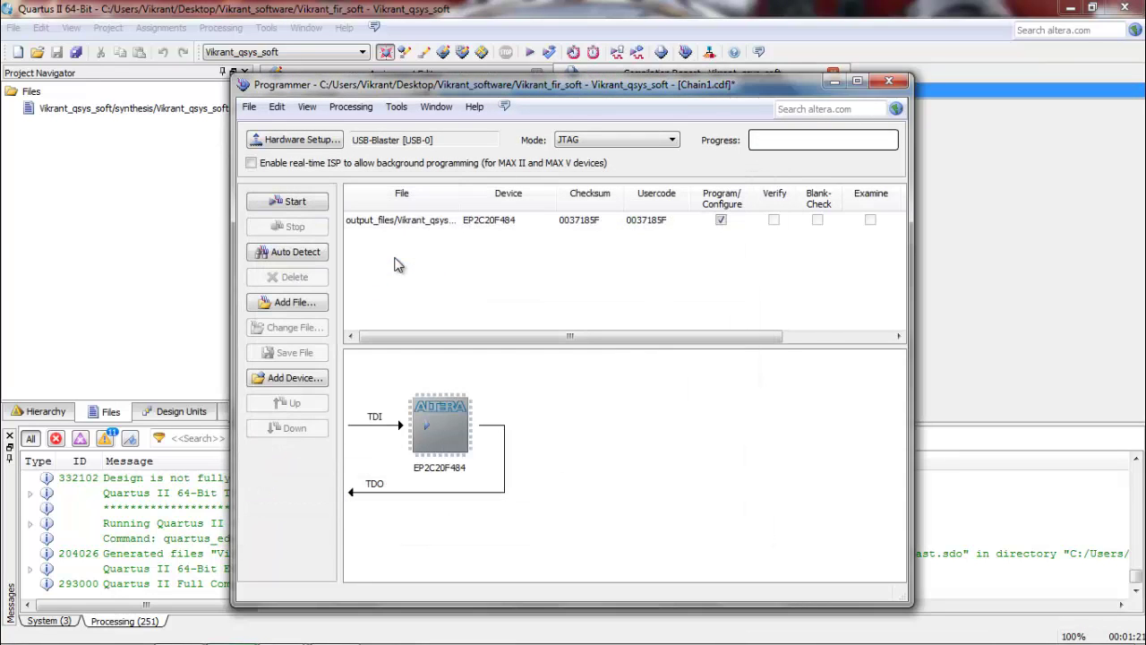
# Step: Program the EP2C20F484 device, then close the Programmer, saving the chain file as Chain1.cdf in output_files and adding it to the project
pyautogui.click(469, 220)
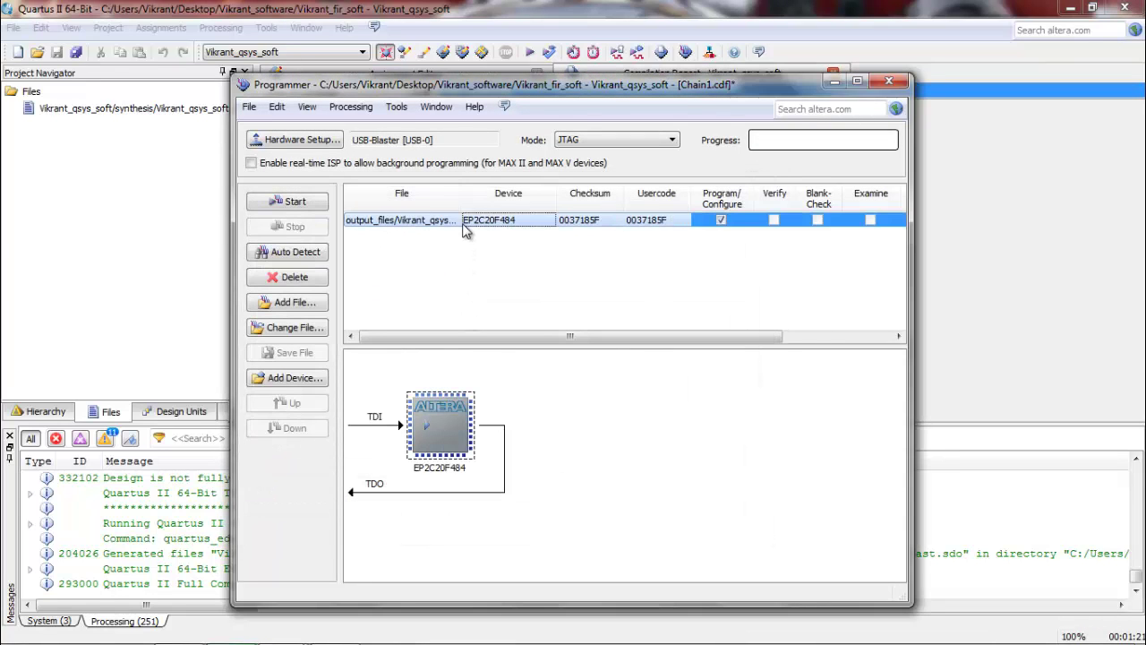
pyautogui.click(296, 200)
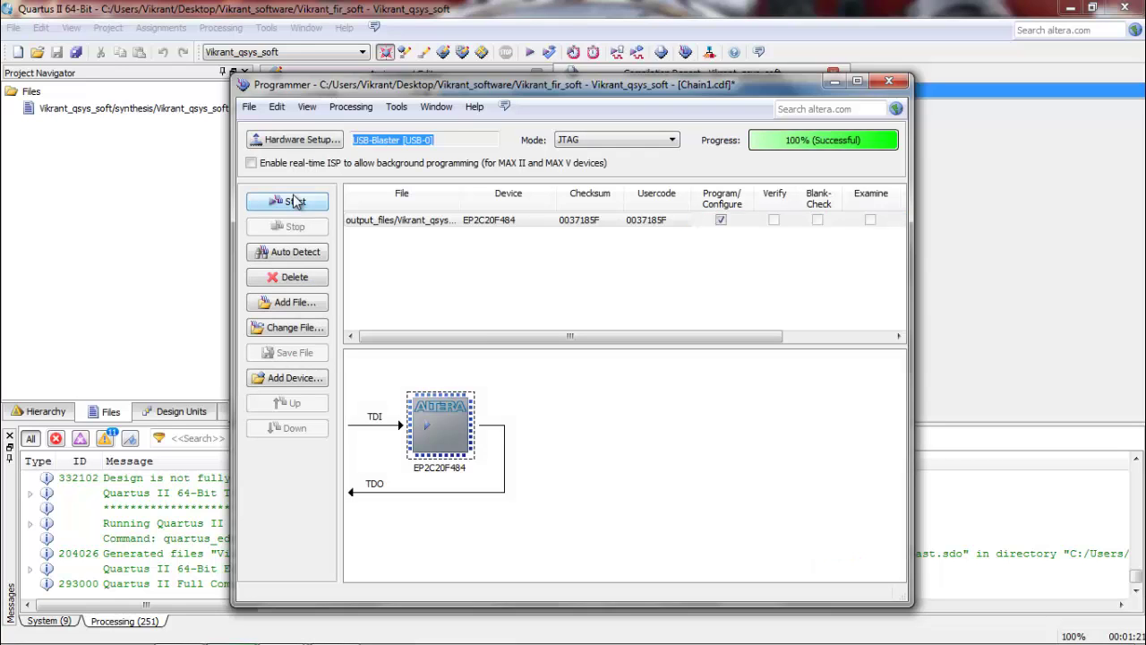
pyautogui.click(475, 302)
pyautogui.click(889, 82)
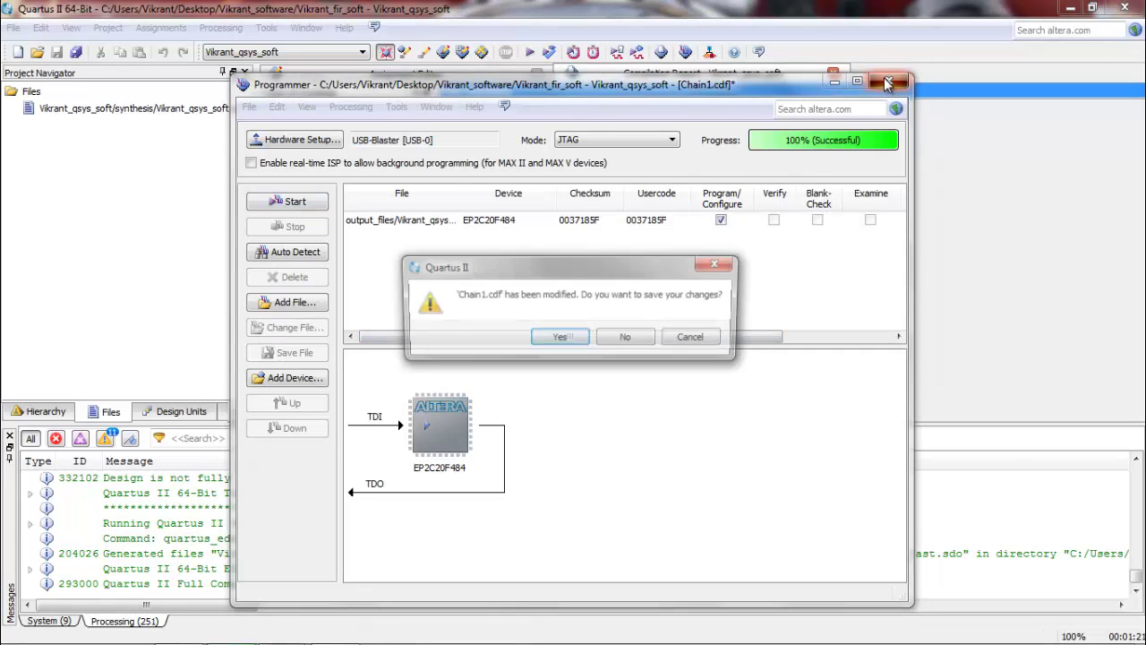
pyautogui.click(560, 339)
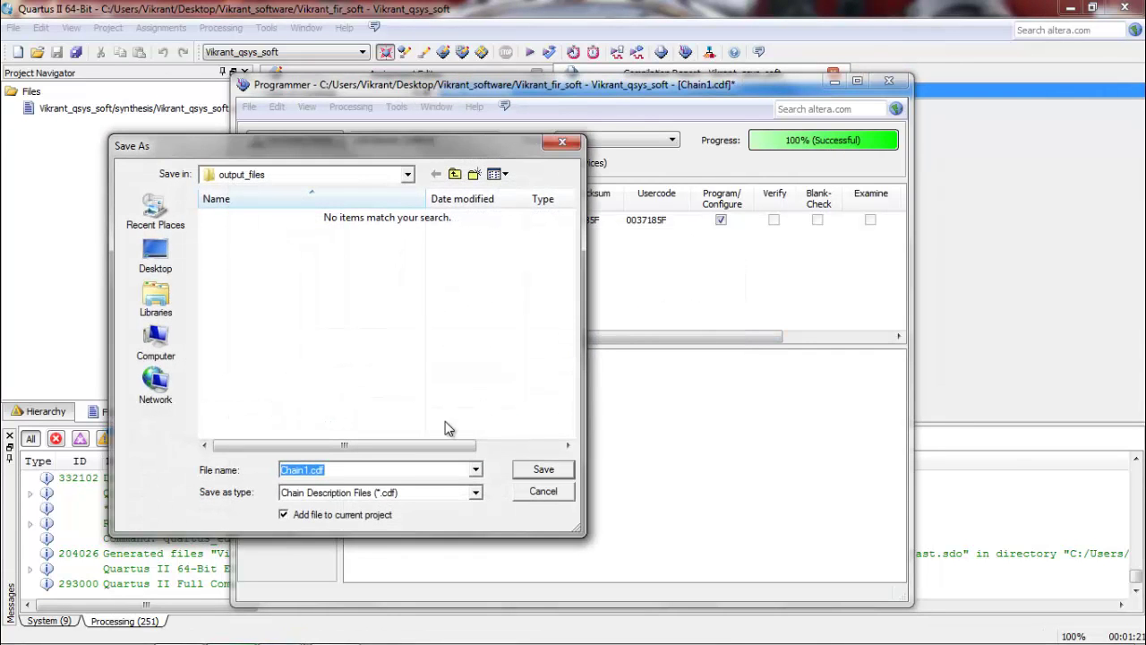
pyautogui.click(540, 469)
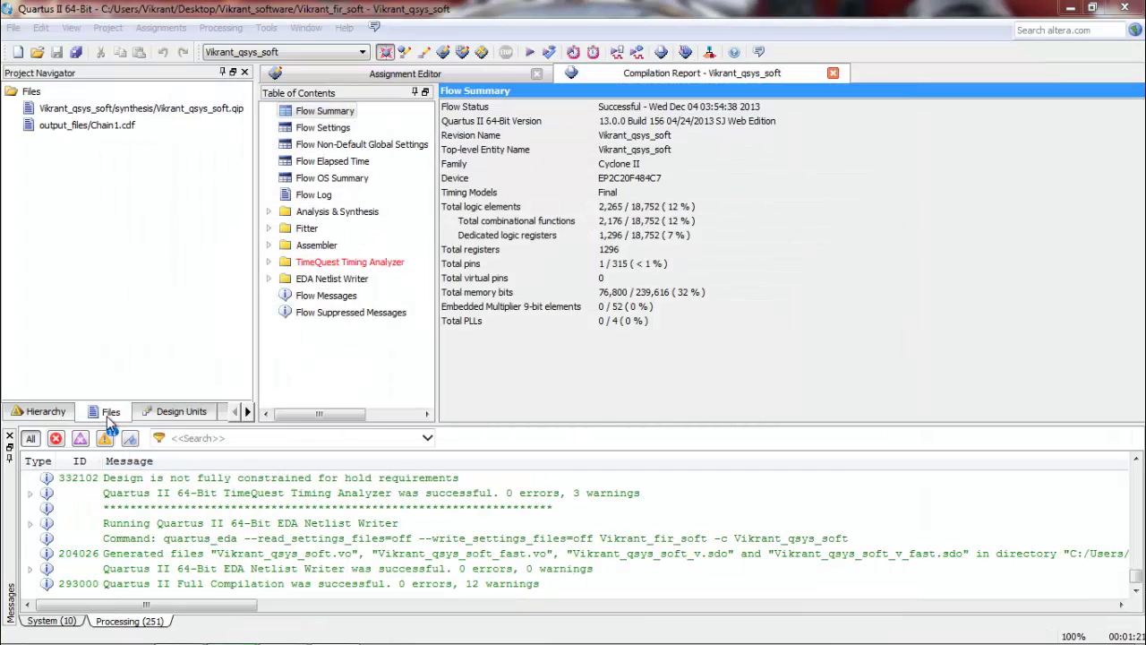
# Step: Switch to Nios II Eclipse and build the fir_soft application project
pyautogui.click(336, 632)
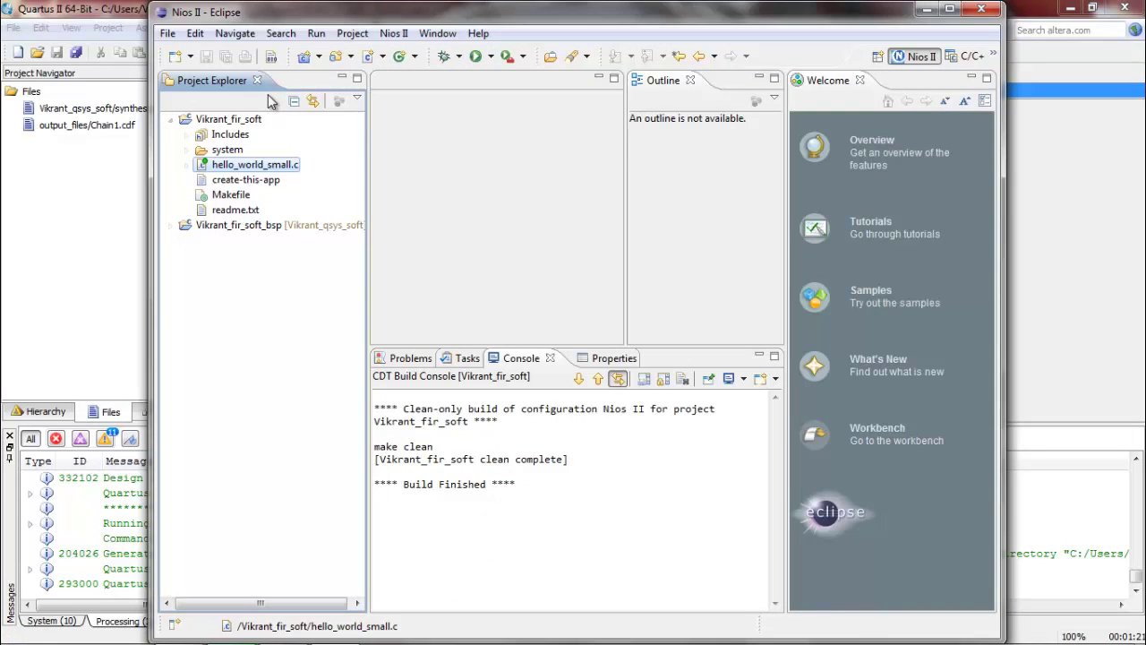
pyautogui.click(240, 121)
pyautogui.rightClick(244, 123)
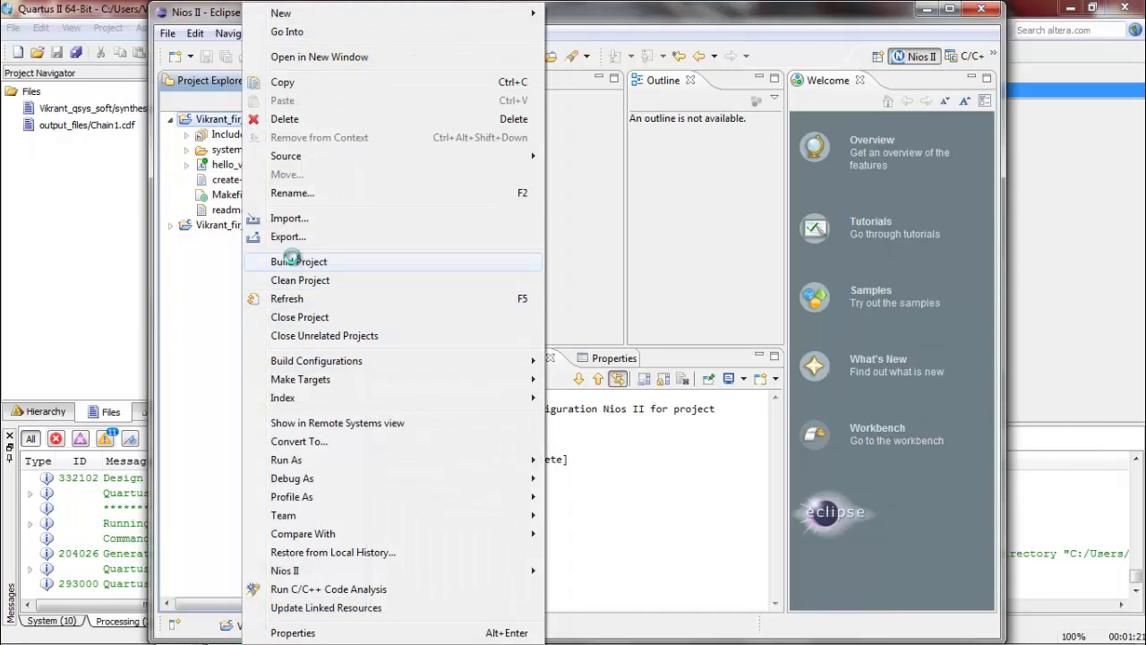
pyautogui.click(296, 262)
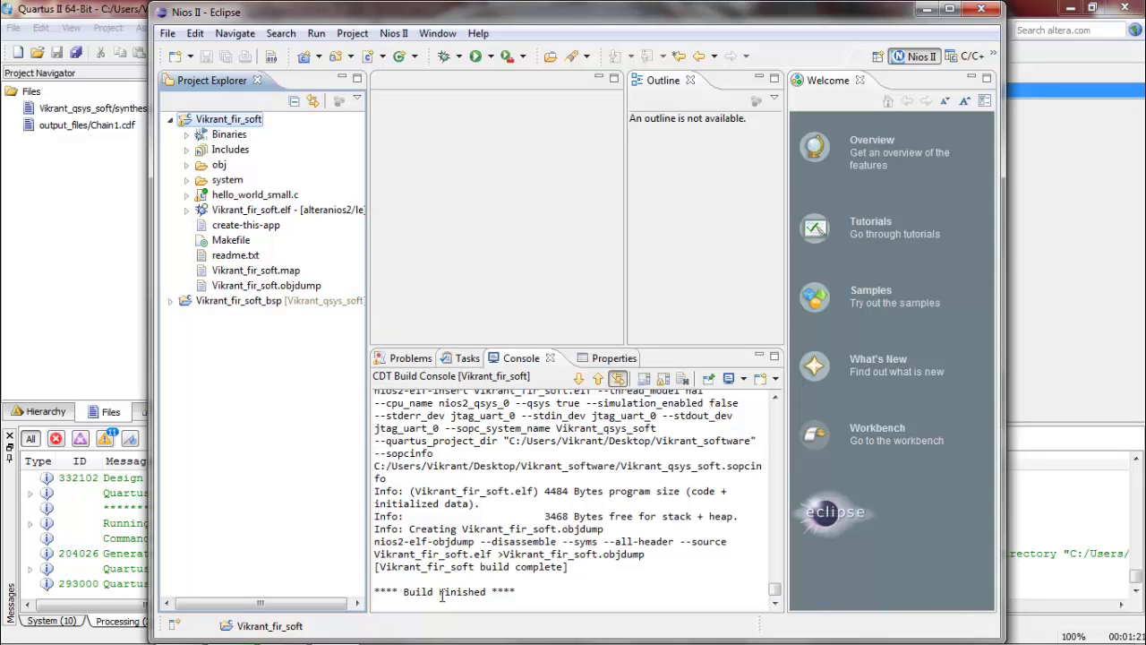
# Step: Run the fir_soft application project as Nios II Hardware and highlight the program output in the Nios II Console
pyautogui.rightClick(238, 128)
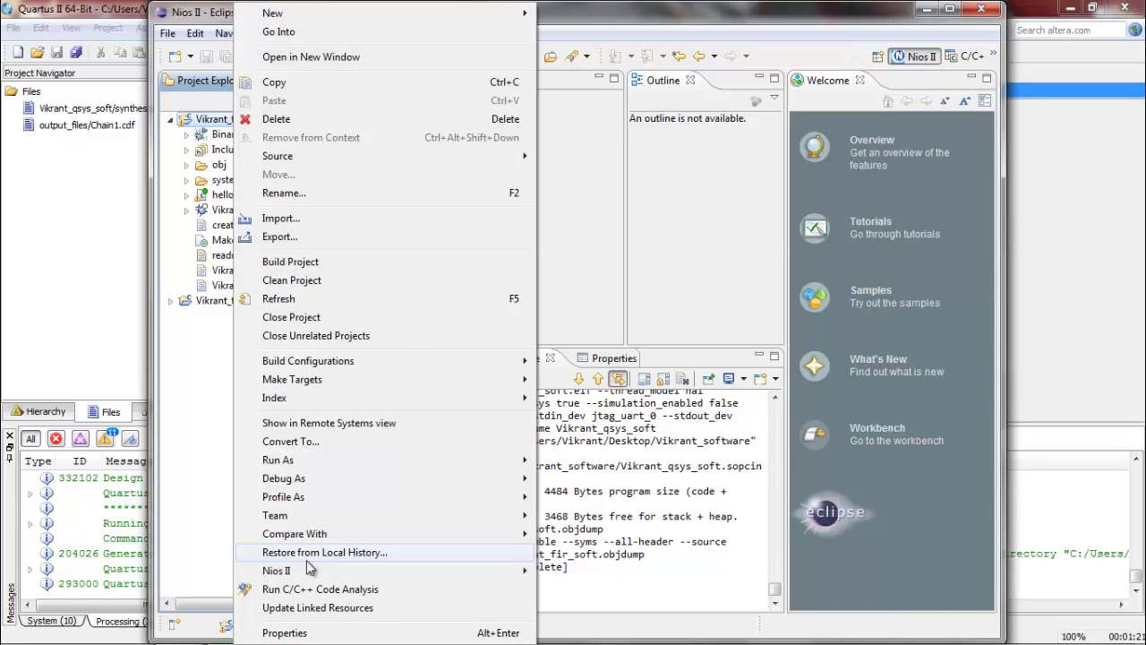
pyautogui.moveTo(291, 460)
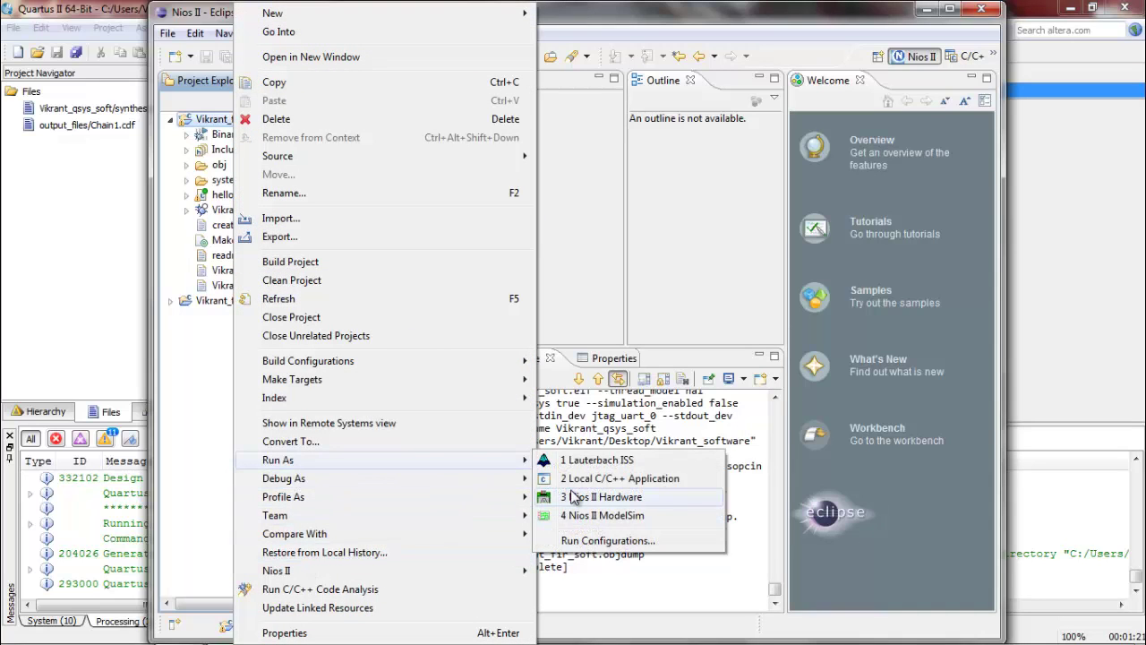
pyautogui.click(574, 499)
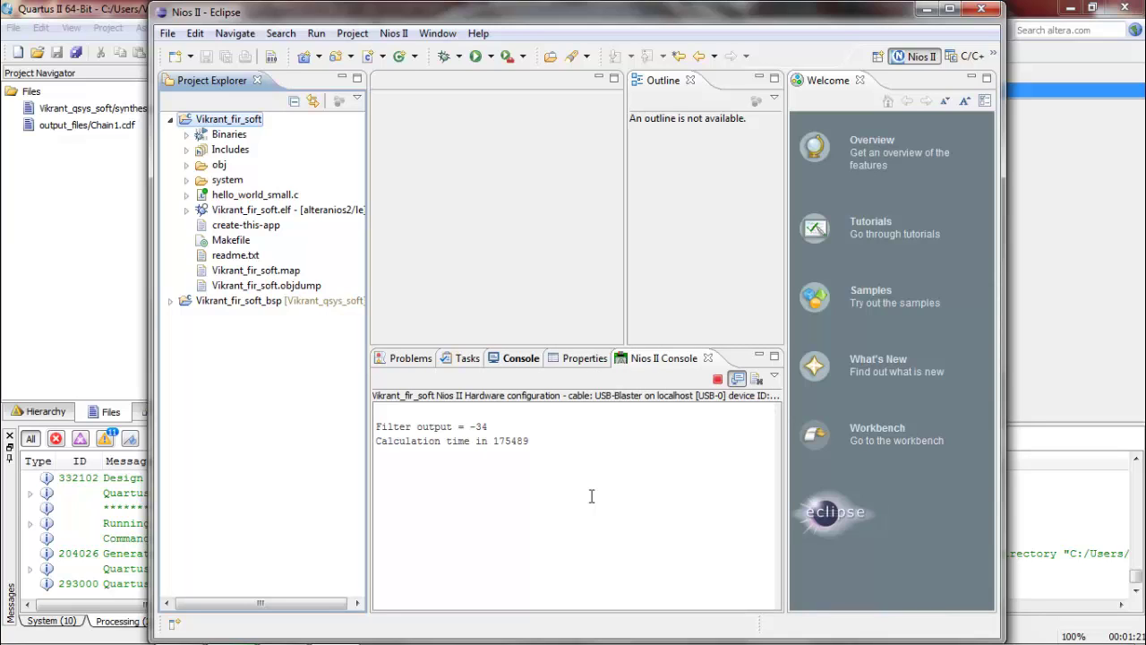
pyautogui.moveTo(534, 444); pyautogui.dragTo(380, 422)
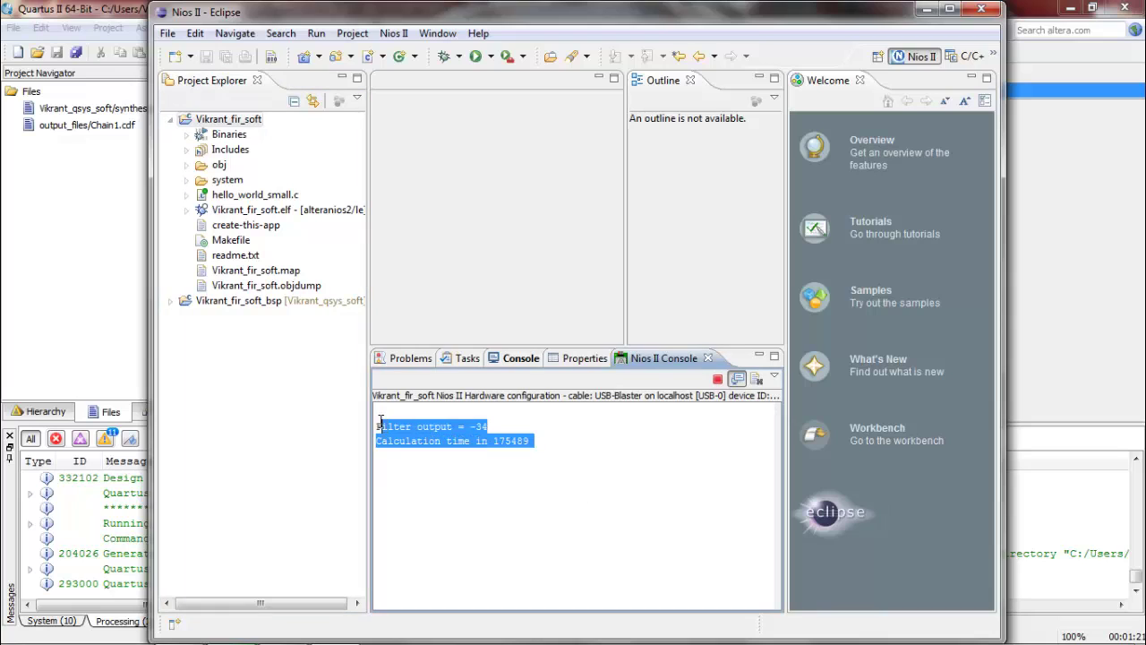